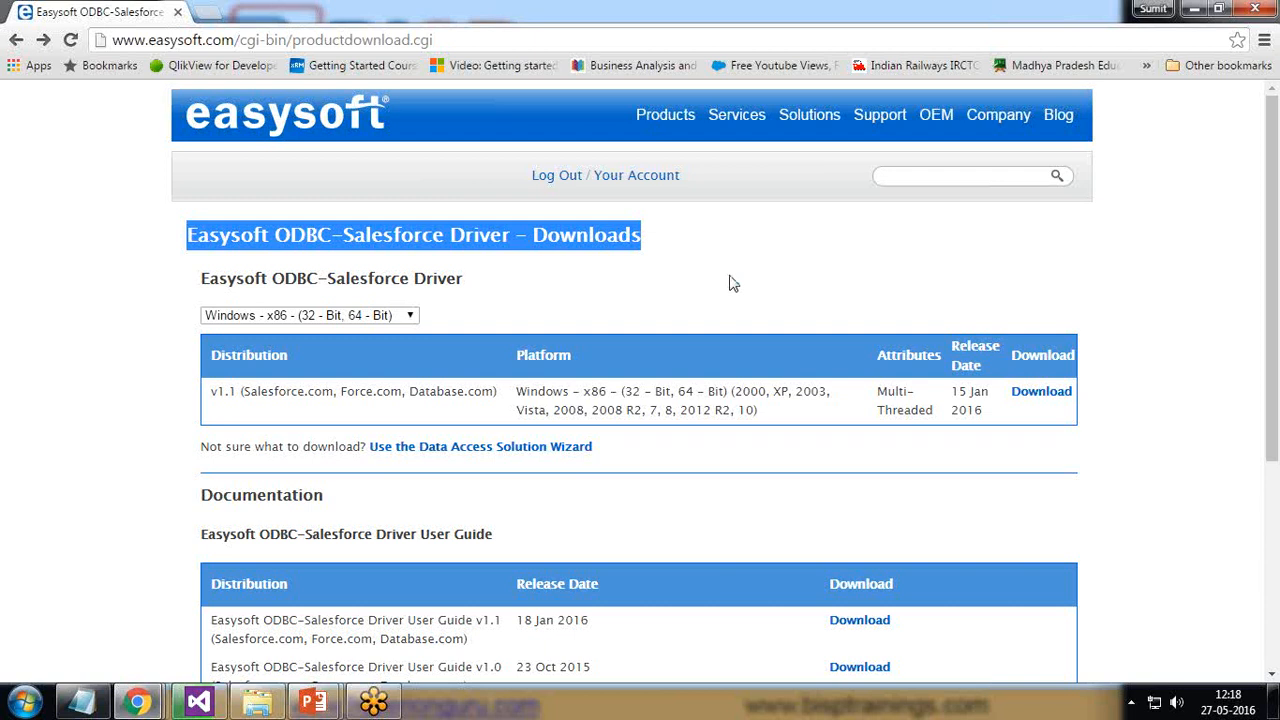
Switch from the Chrome Easysoft download page to the Windows 7 virtual machine
left_click(1194, 9)
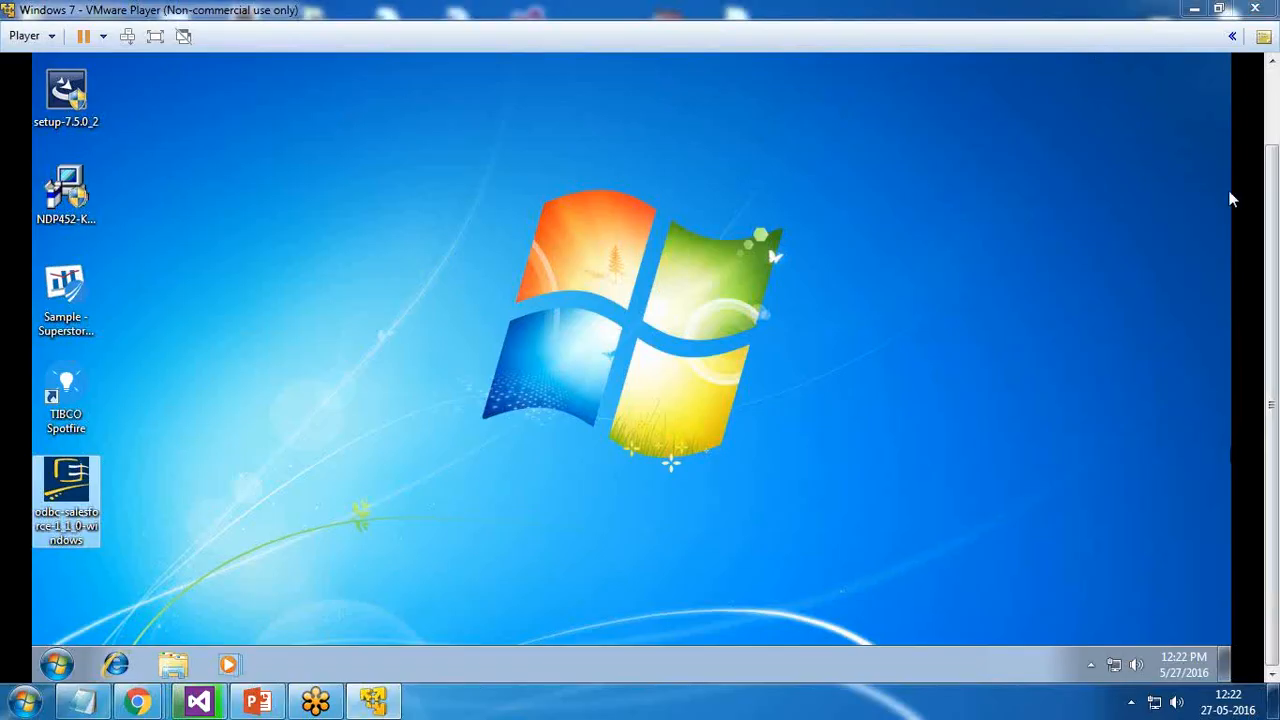
Run the odbc-salesforce-1_1_0-windows installer from the guest desktop using full-screen view
left_click_drag(1272, 328, 1278, 205)
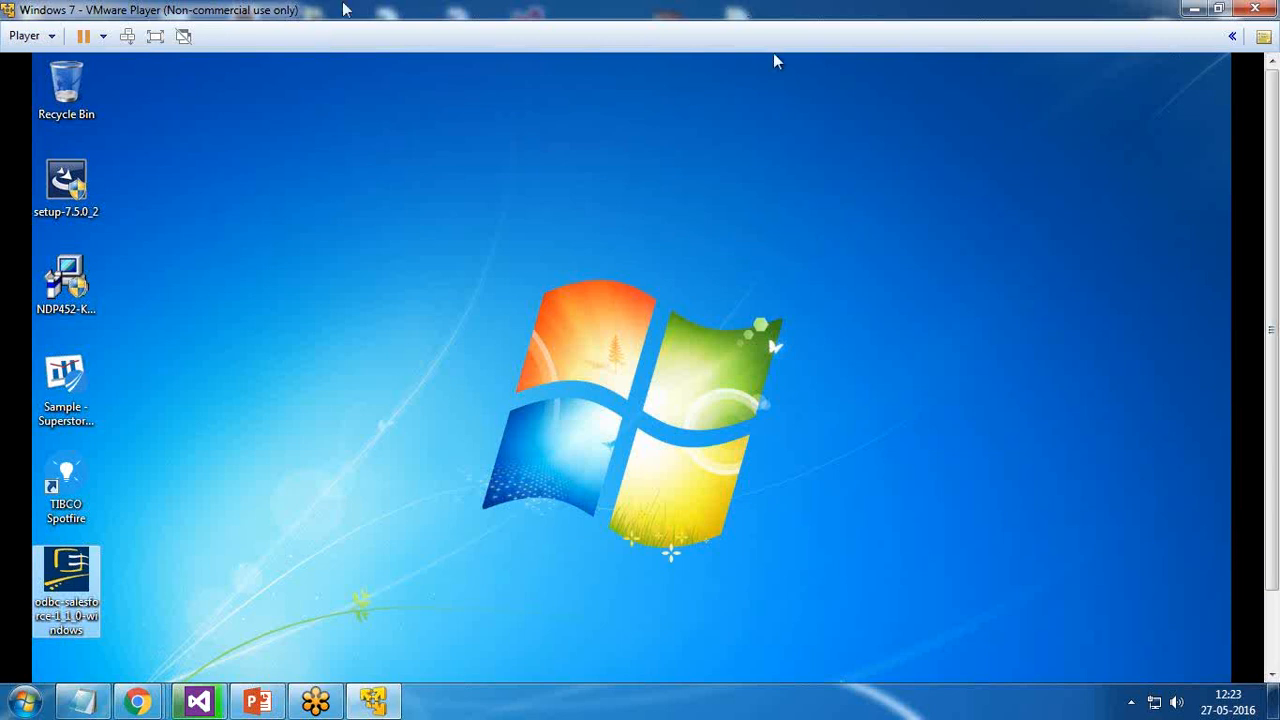
left_click(156, 36)
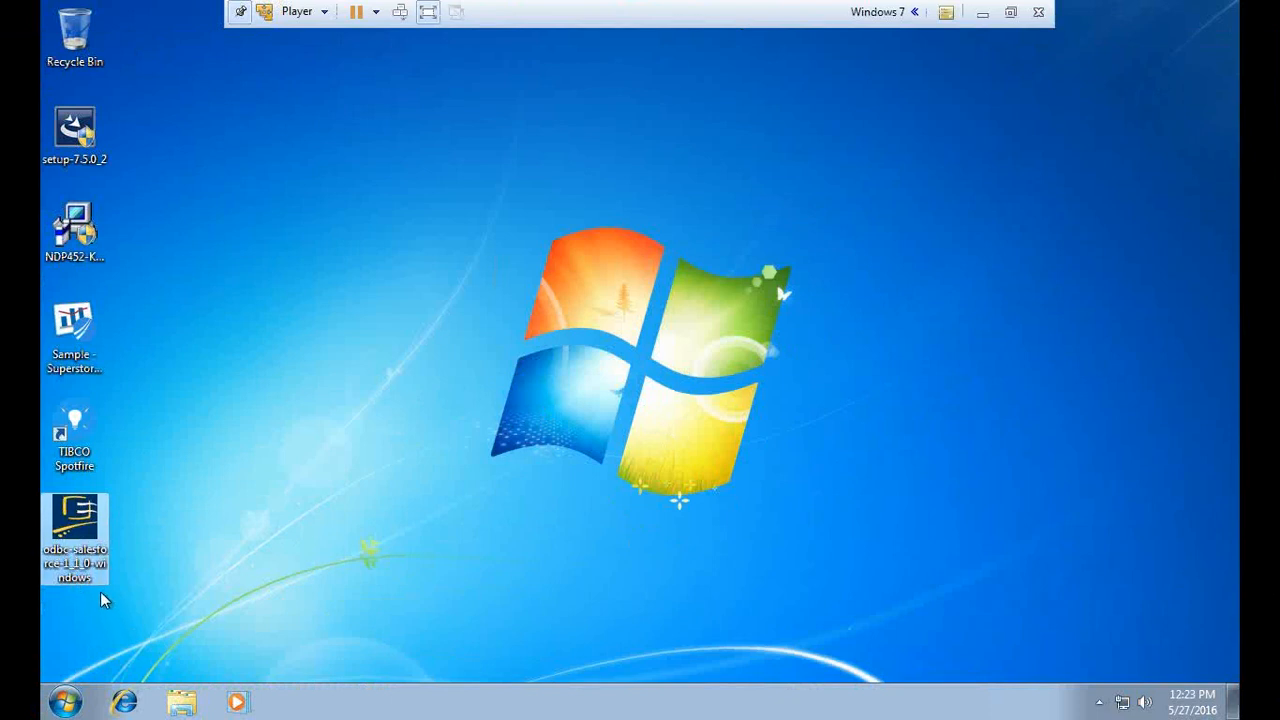
double_click(80, 520)
left_click(1011, 14)
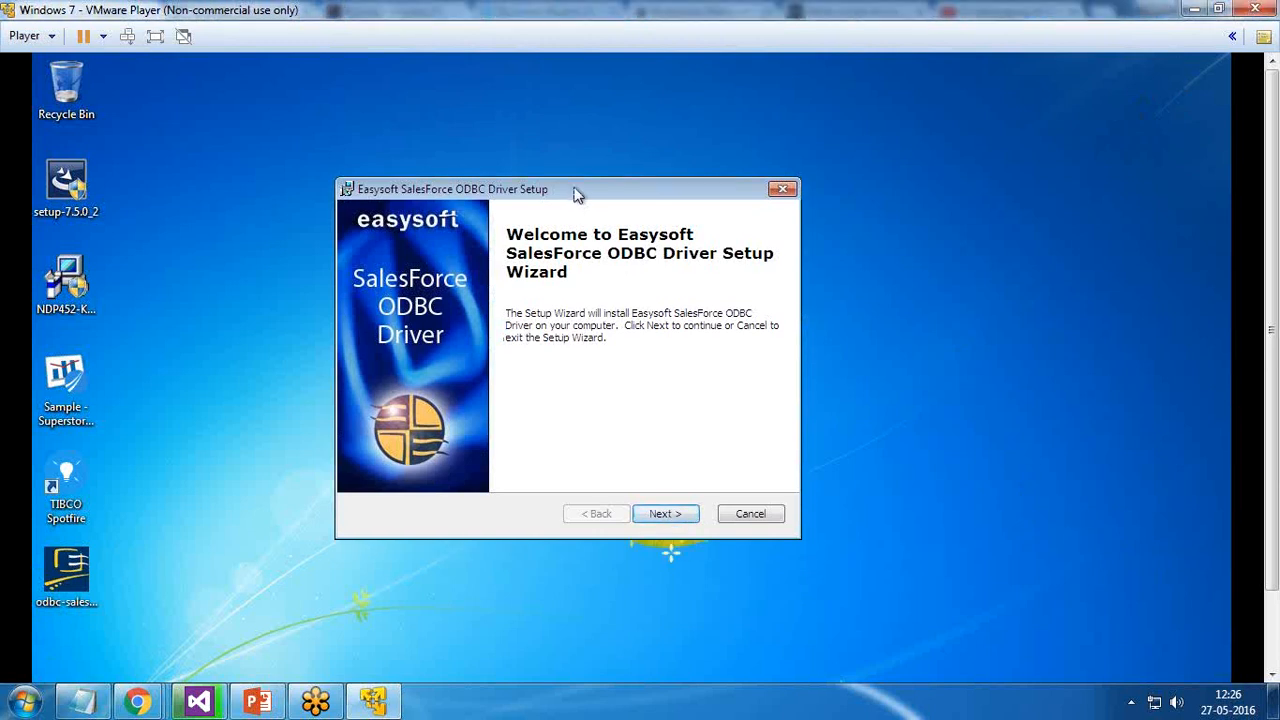
Accept the licence terms and install the driver into the default folder
left_click(668, 516)
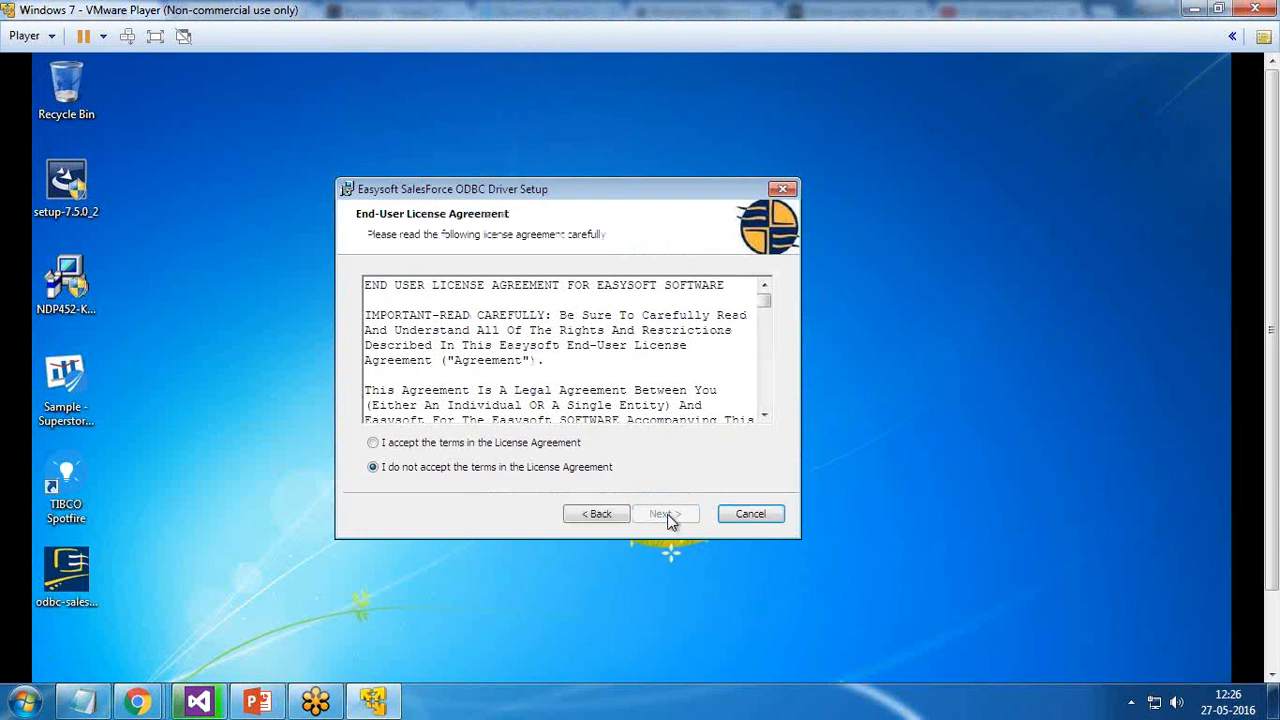
left_click(443, 444)
left_click(666, 514)
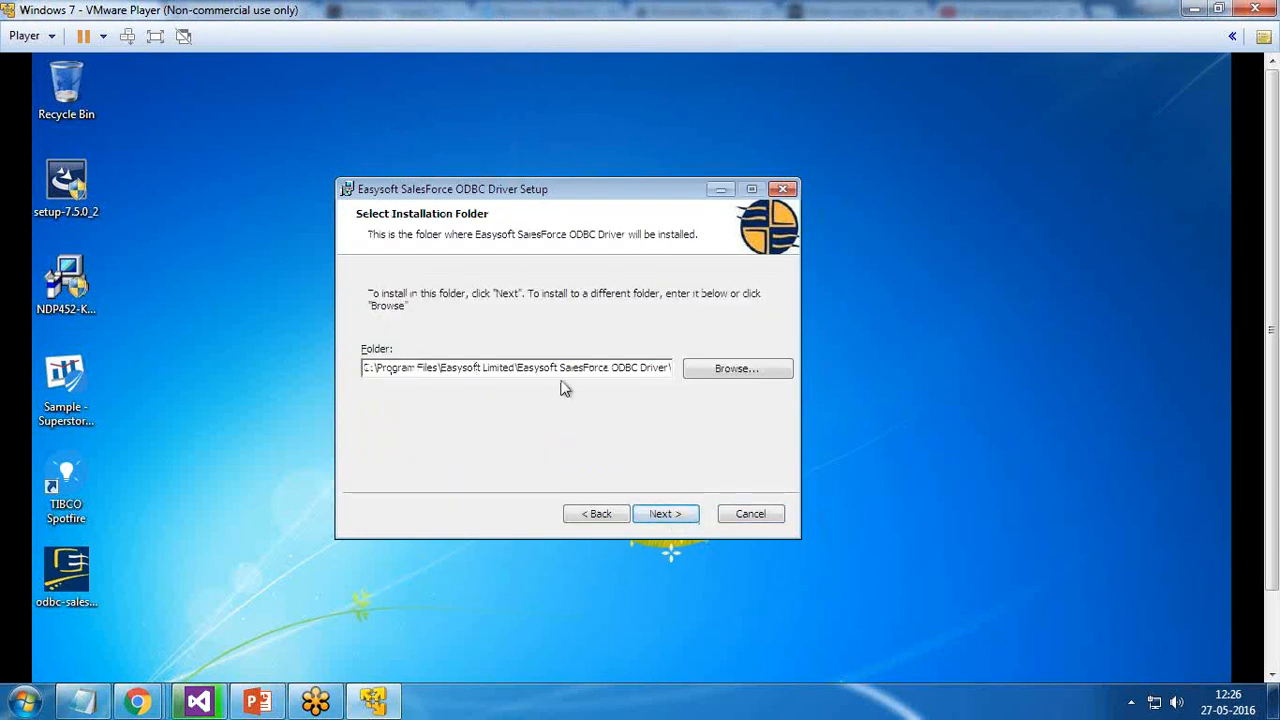
left_click(667, 516)
left_click(670, 515)
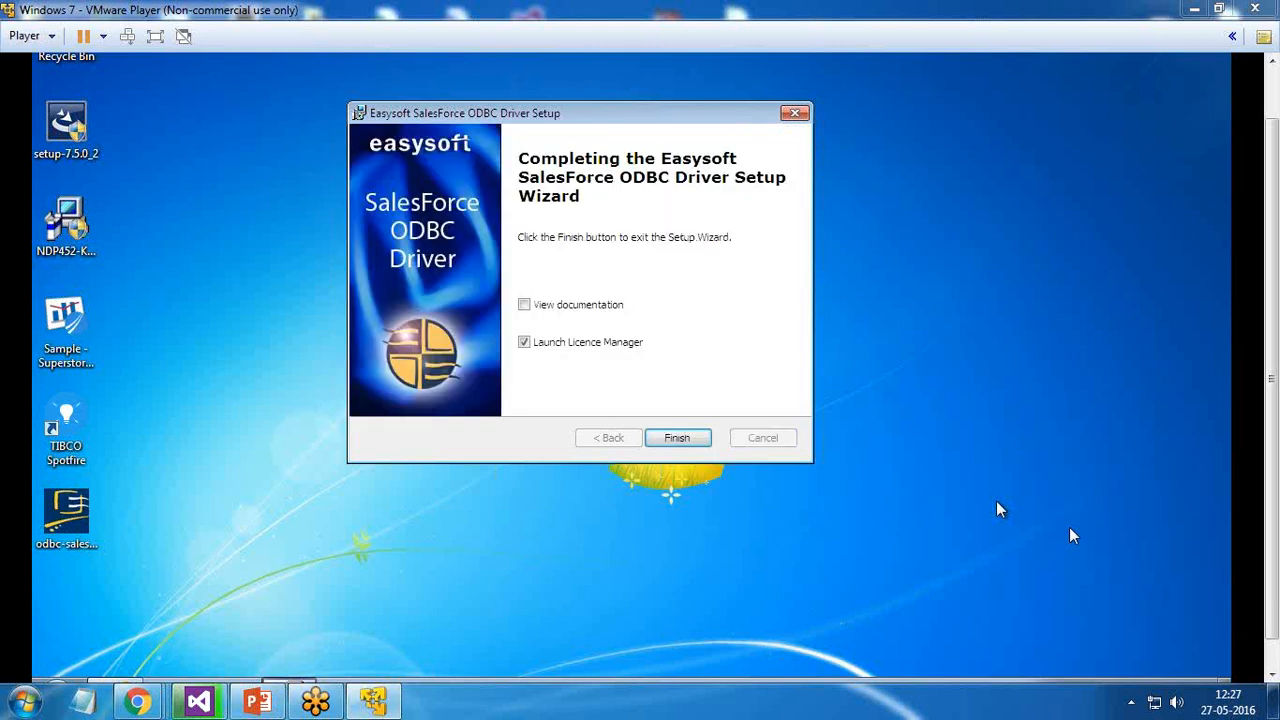
Launch the Licence Manager and enter the contact e-mail, company and telephone number
left_click(675, 440)
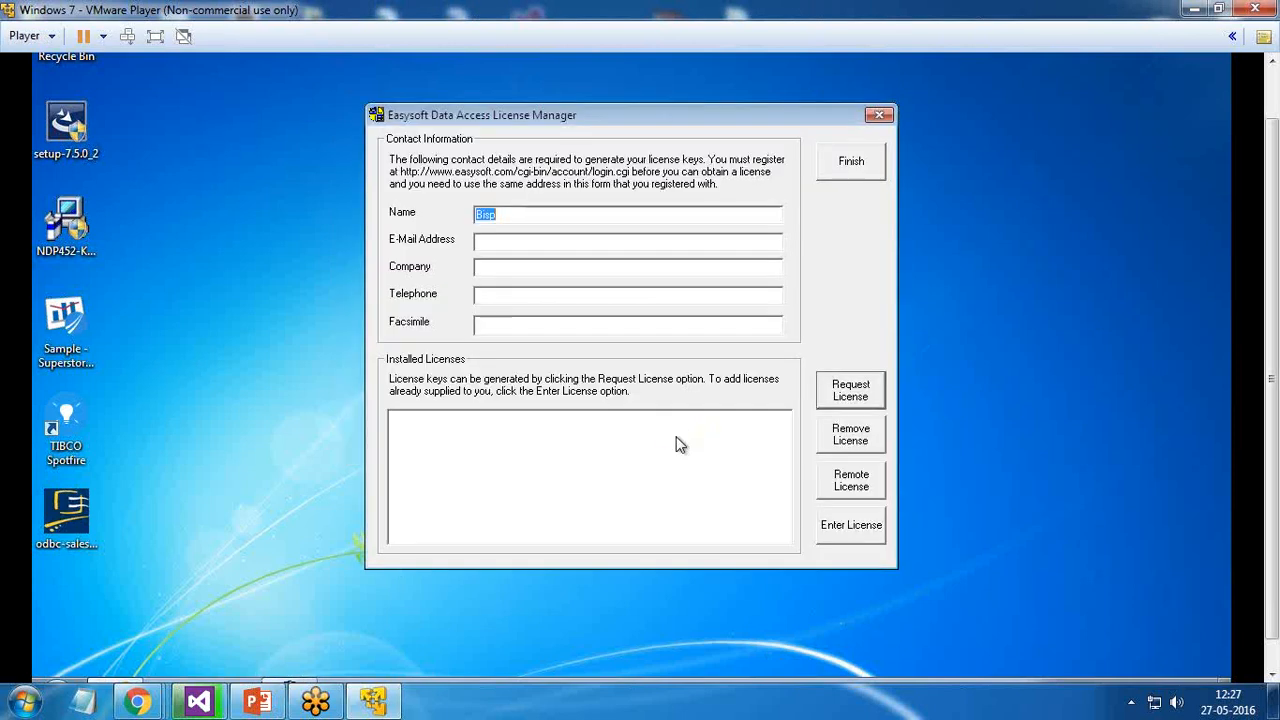
left_click(514, 215)
left_click(514, 242)
key("Tab")
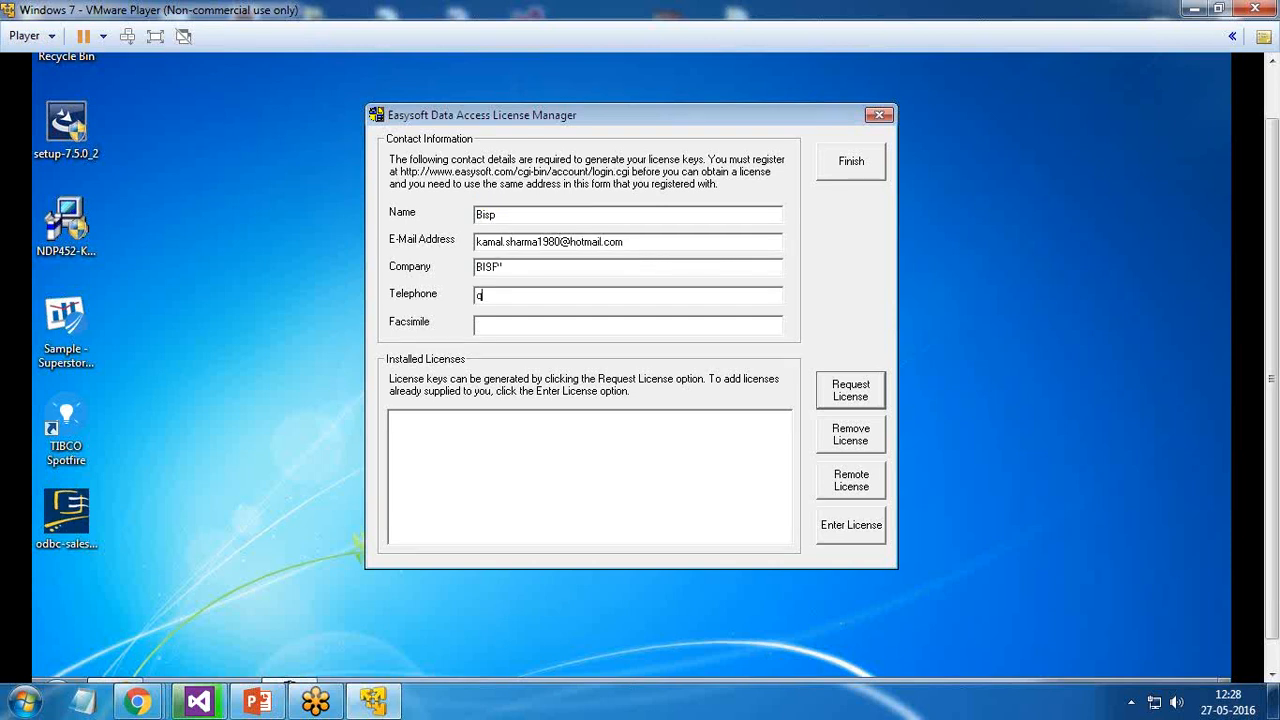
key("shift+Tab")
key("Tab")
key("BackSpace")
Request a trial licence for the SalesForce ODBC Driver and close the Licence Manager
left_click(855, 397)
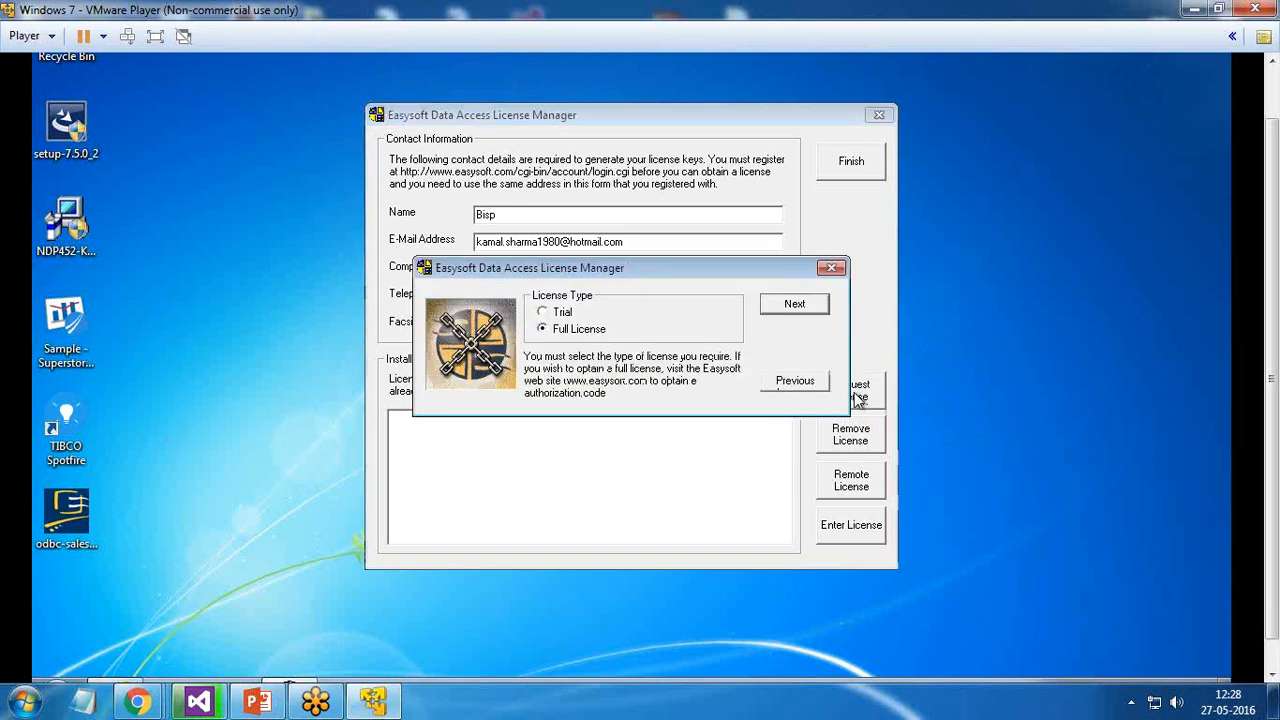
left_click(542, 312)
left_click(812, 308)
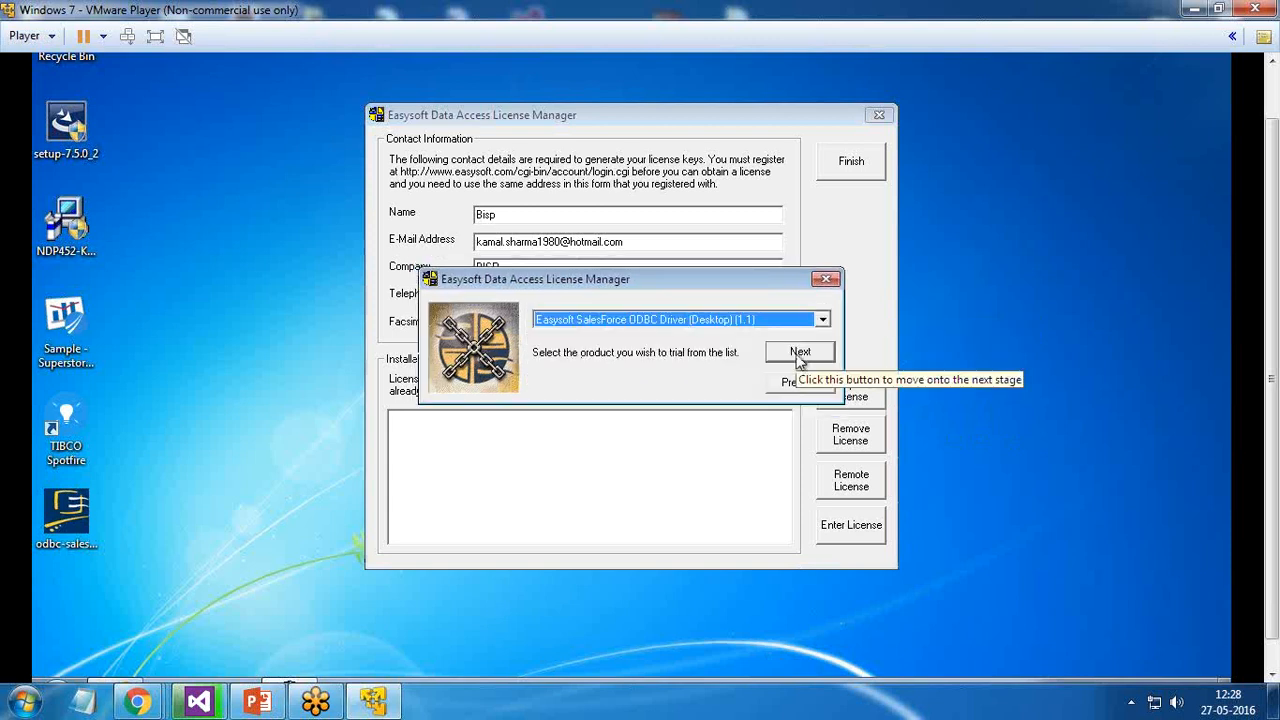
left_click(800, 355)
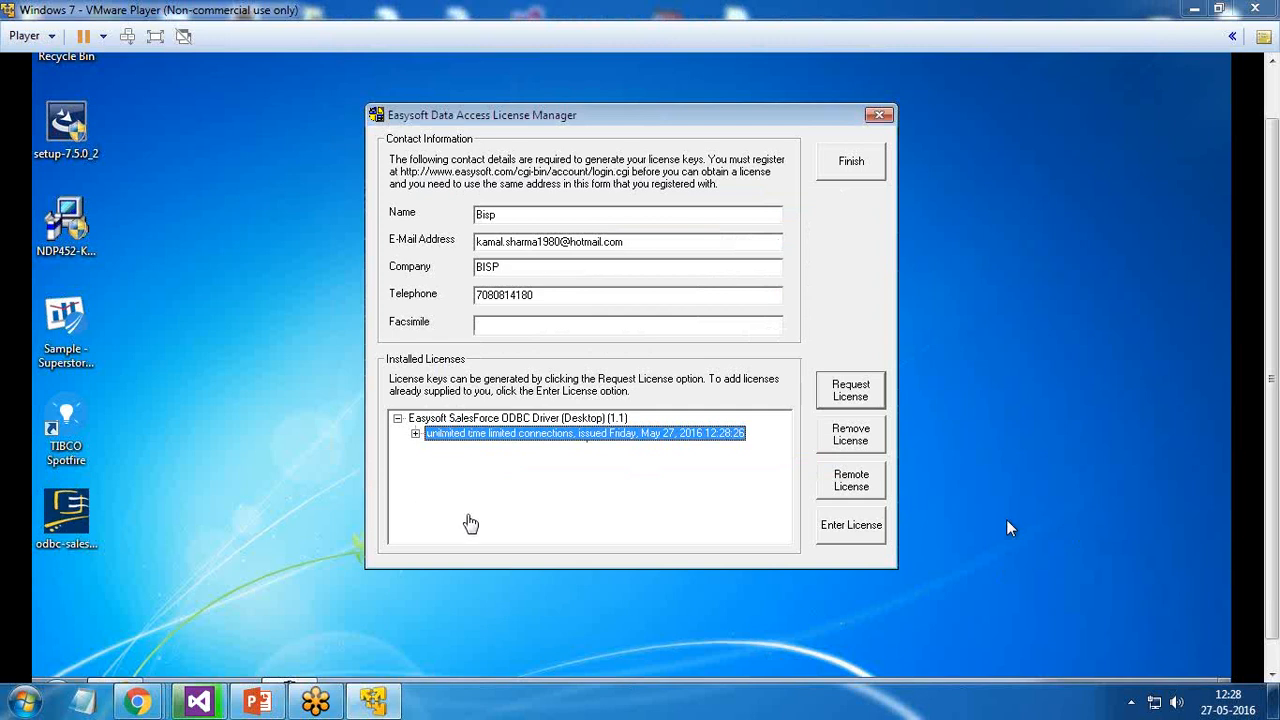
left_click(848, 170)
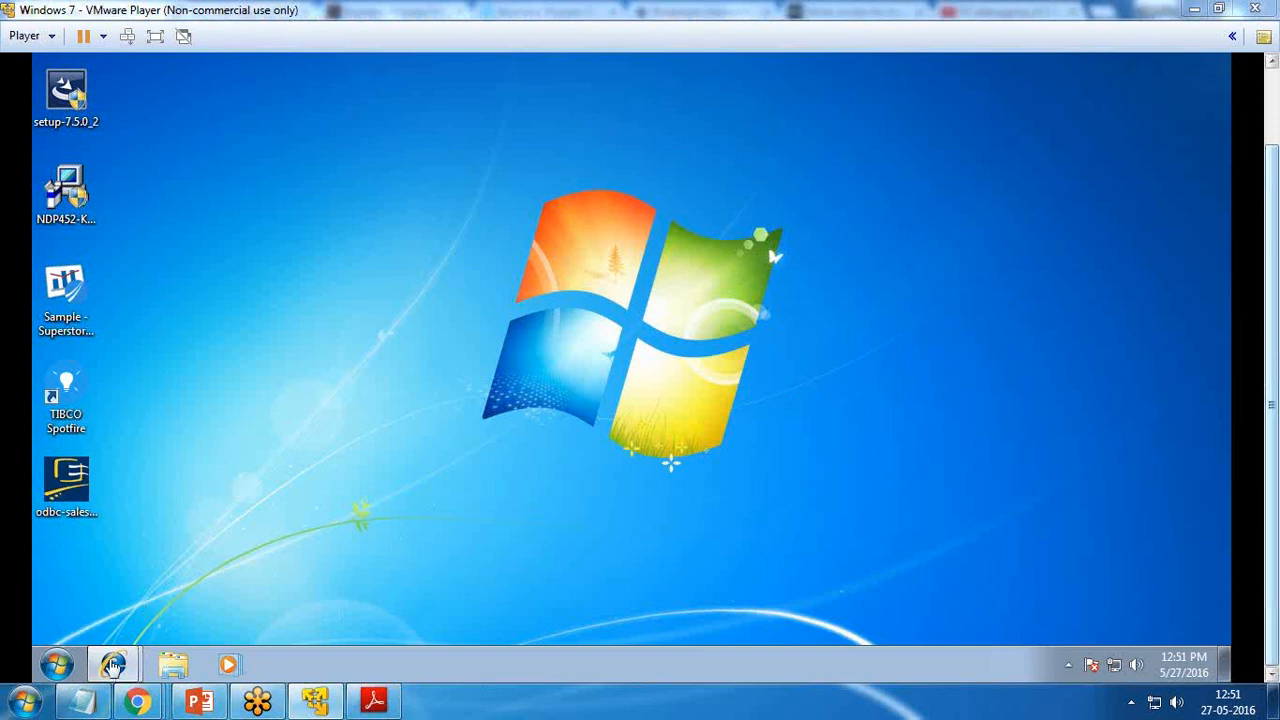
Open My Settings from the Salesforce user menu, then open Control Panel from Start
mouse_move(113, 667)
left_click(163, 621)
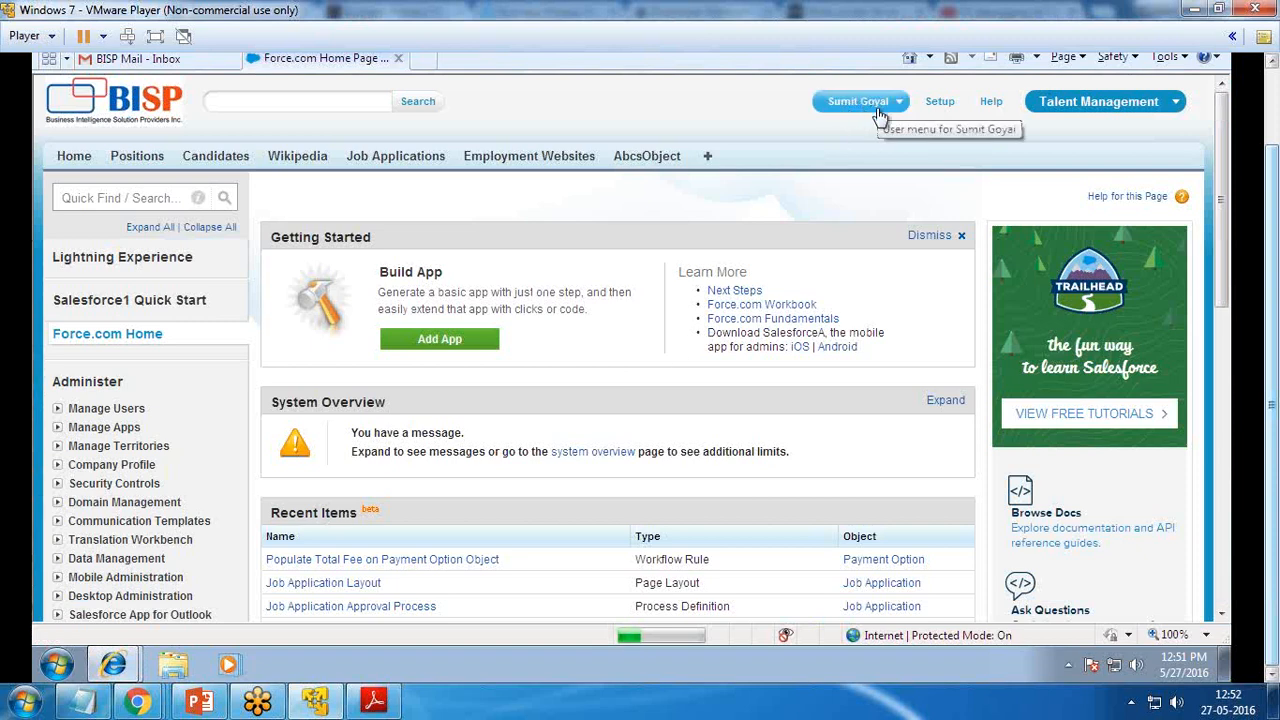
left_click(888, 106)
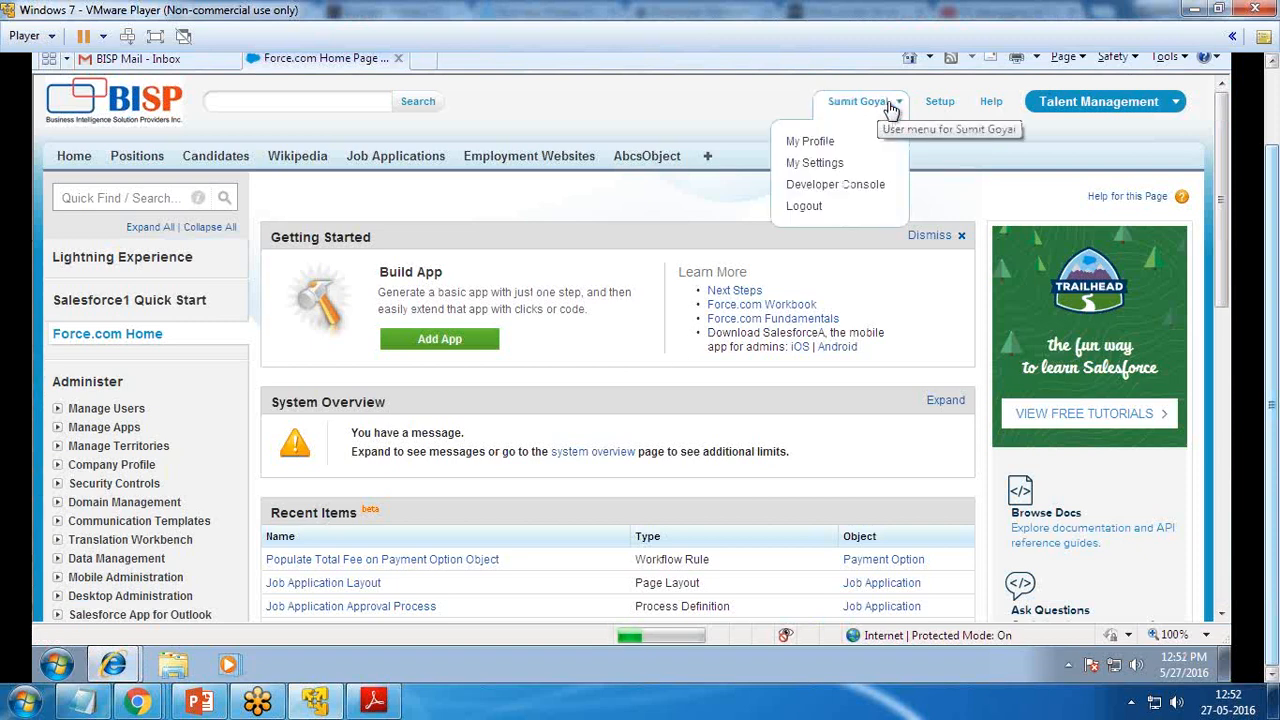
left_click(816, 165)
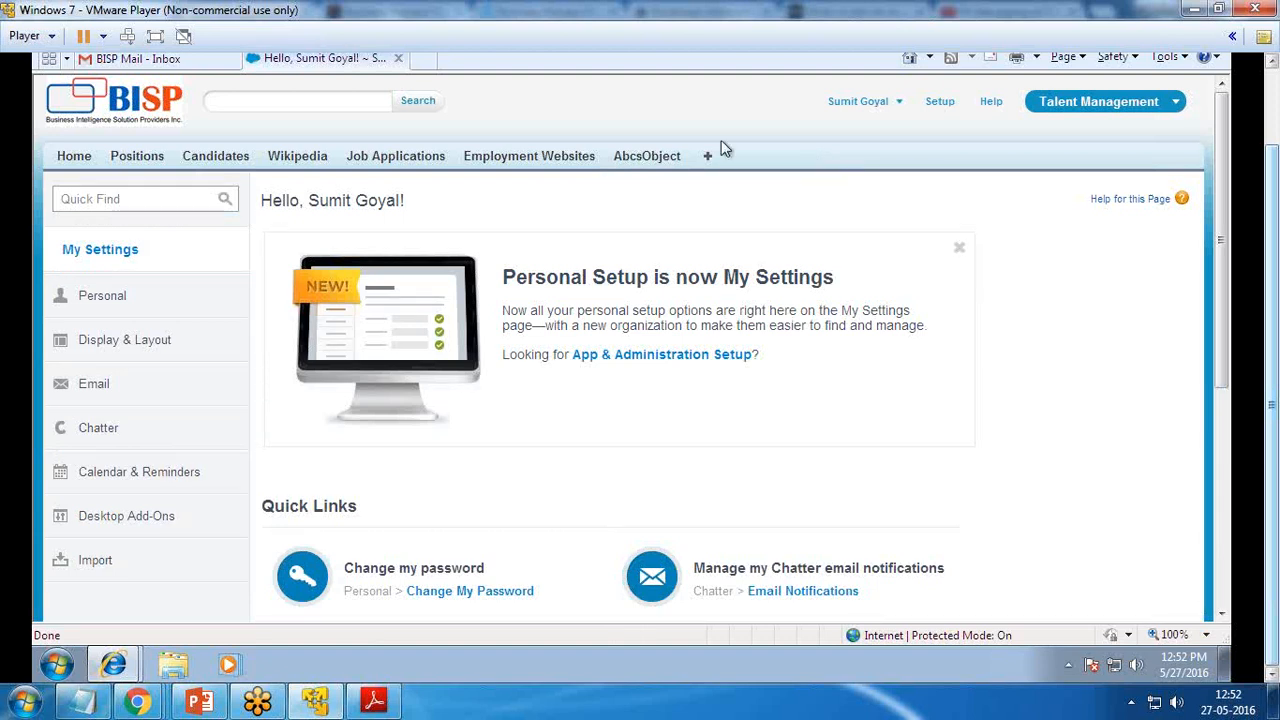
left_click(56, 664)
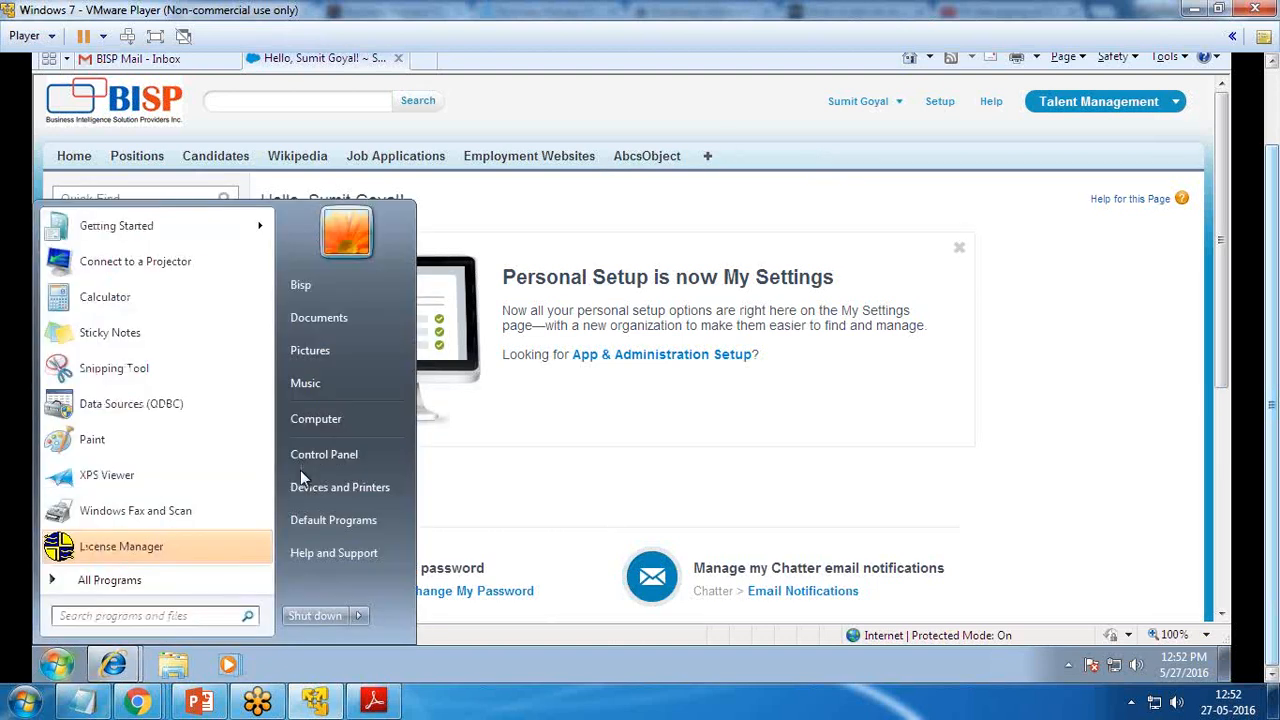
left_click(323, 454)
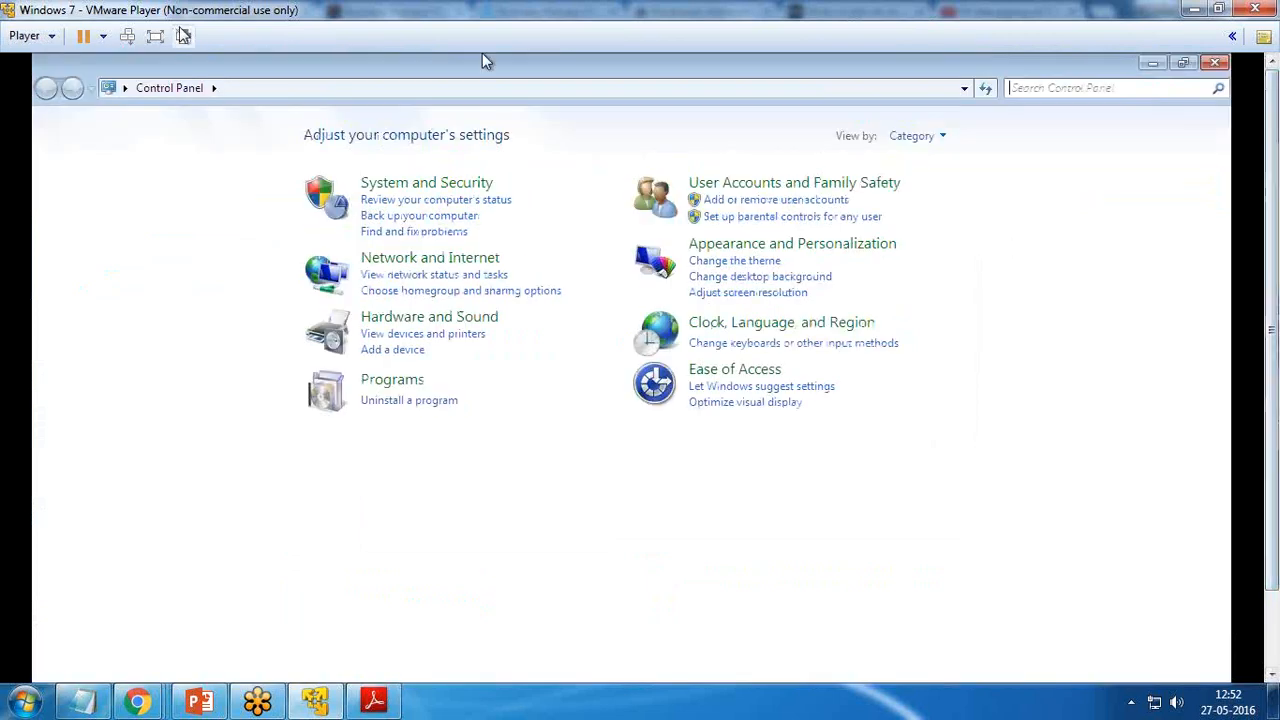
Open Data Sources (ODBC) from Administrative Tools and close the Control Panel windows
left_click(155, 36)
left_click(222, 36)
left_click(235, 60)
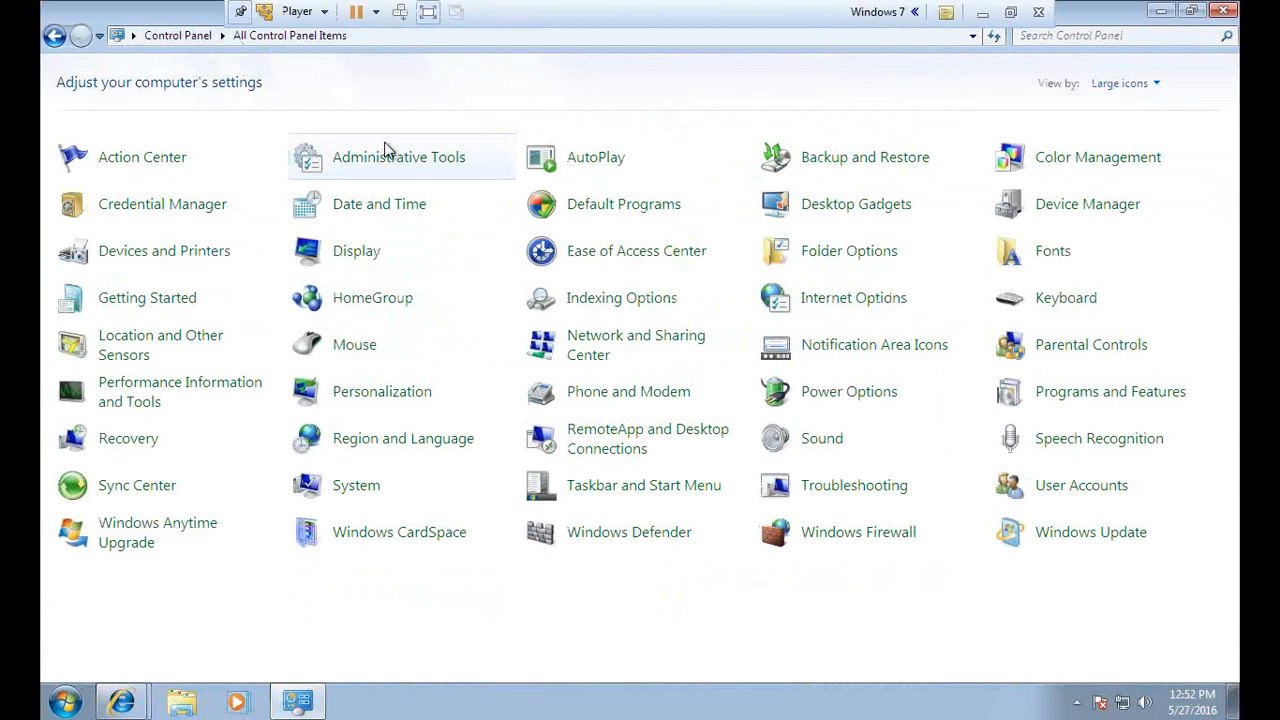
left_click(388, 161)
double_click(265, 170)
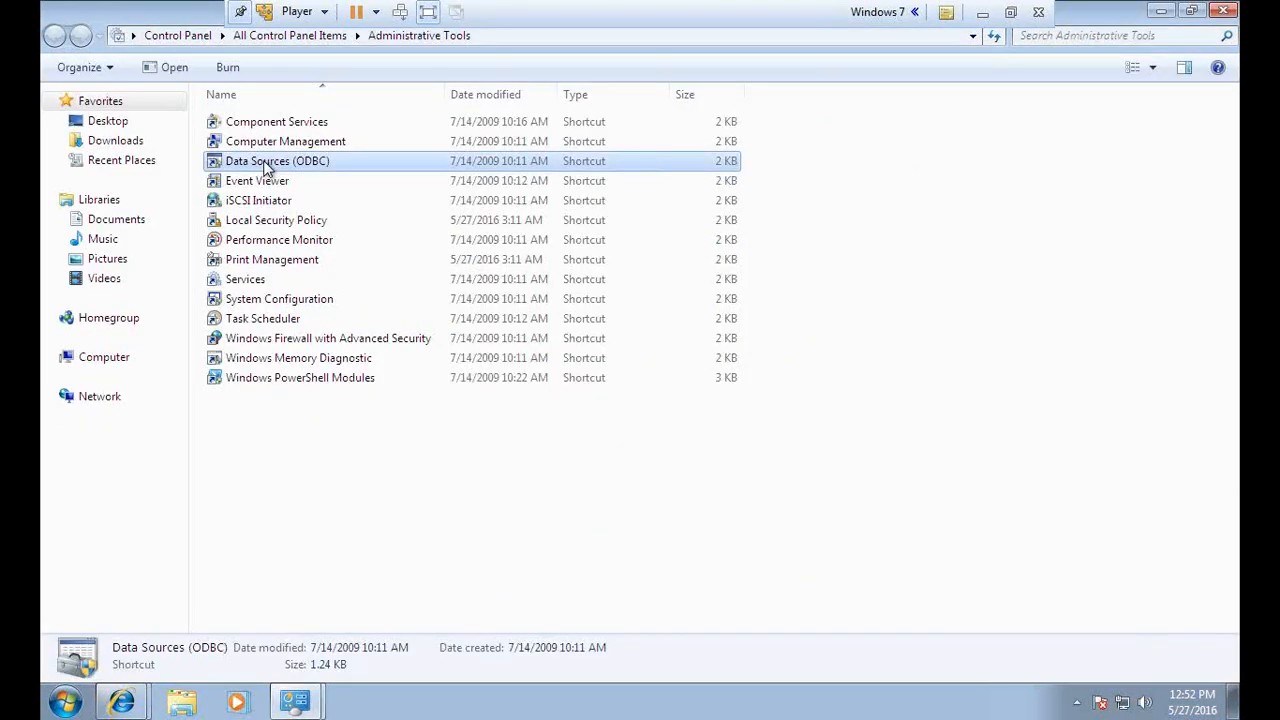
left_click(1224, 11)
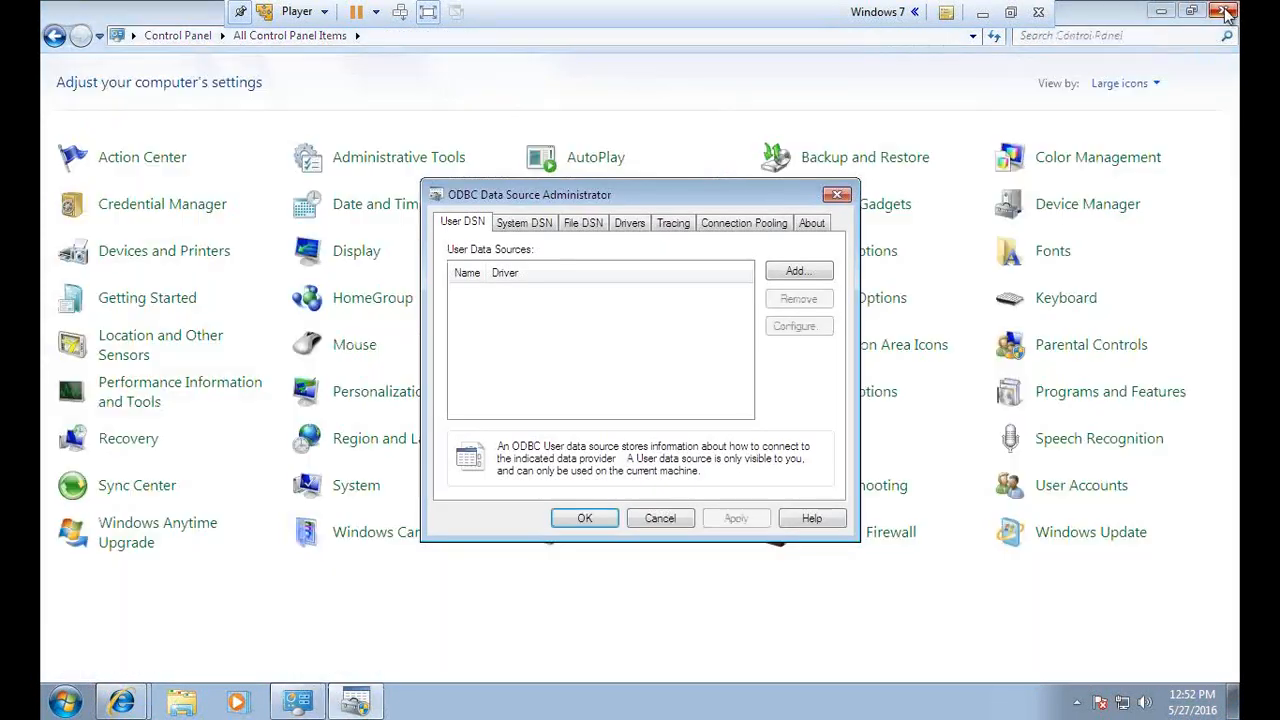
left_click(1224, 11)
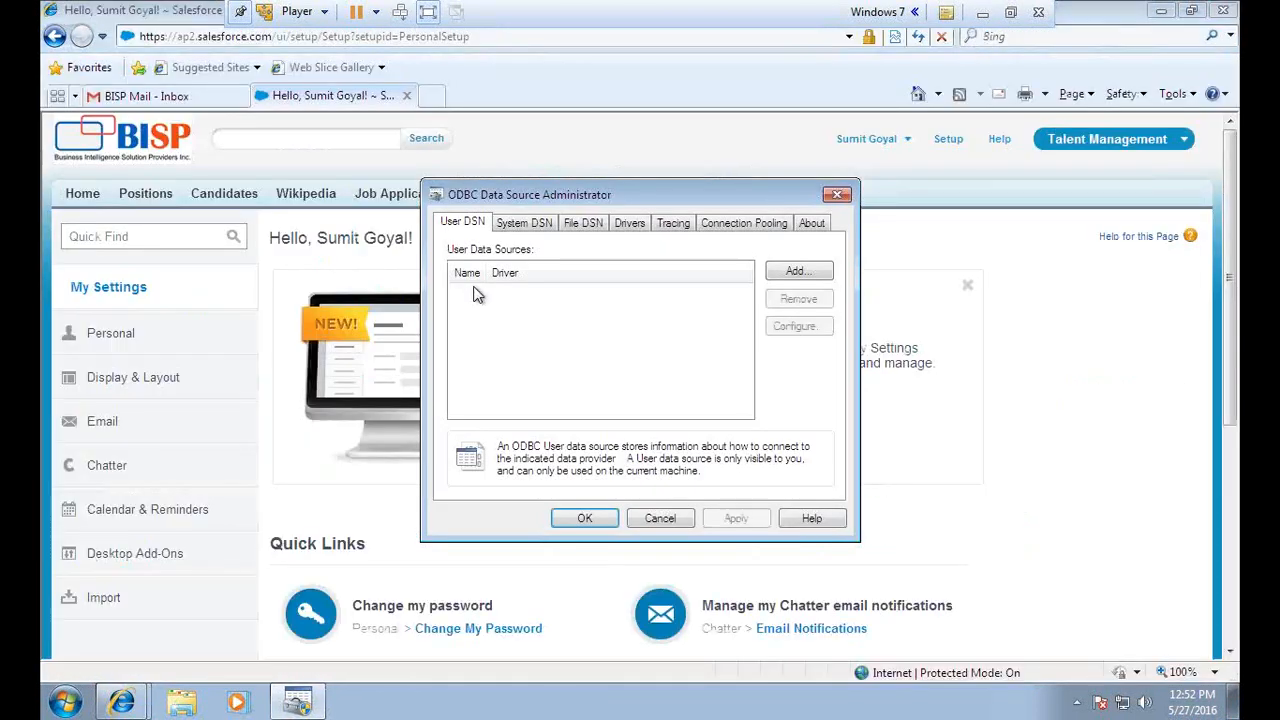
Add a System DSN using the Easysoft SalesForce ODBC Driver
left_click(521, 228)
left_click(797, 274)
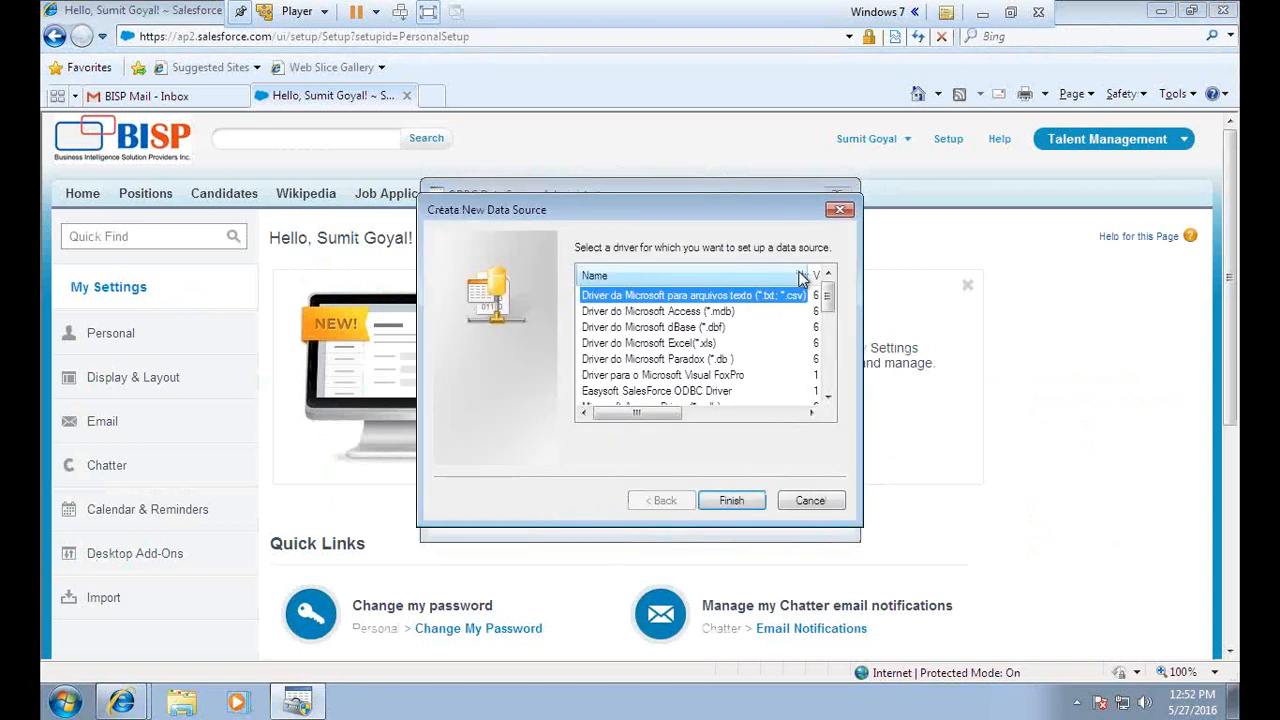
scroll(700, 350, "down", 1)
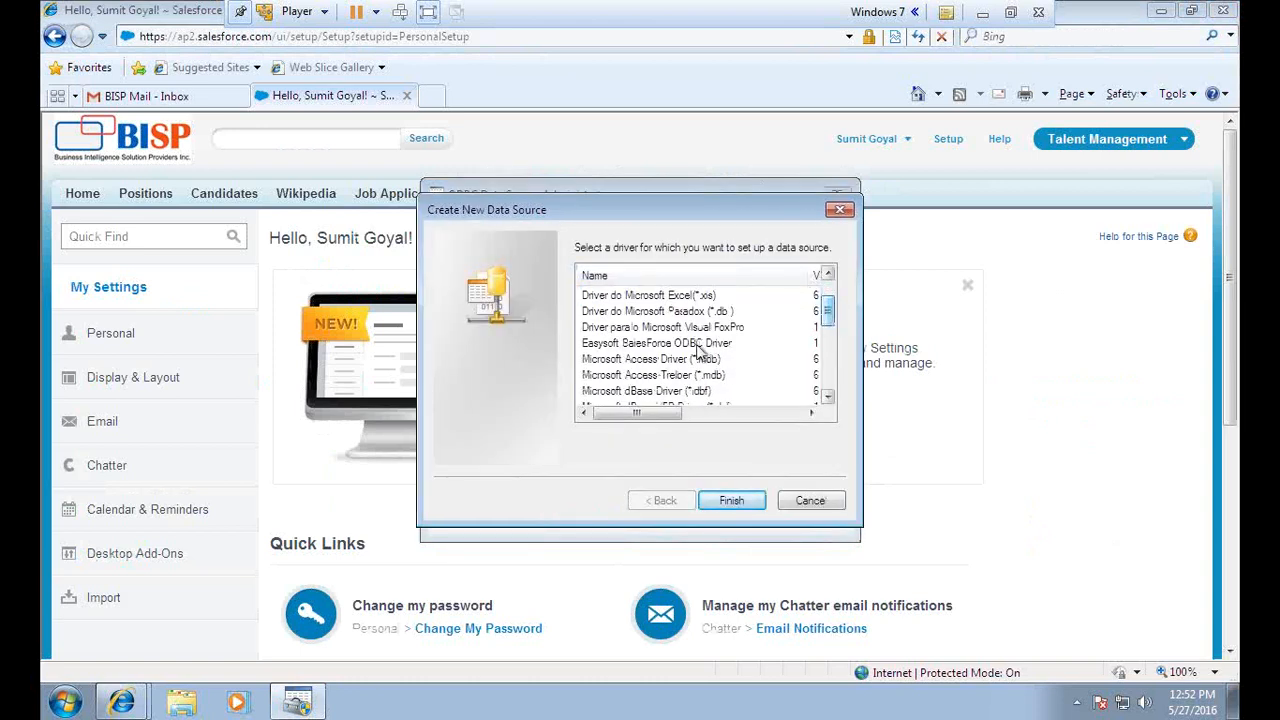
left_click(628, 345)
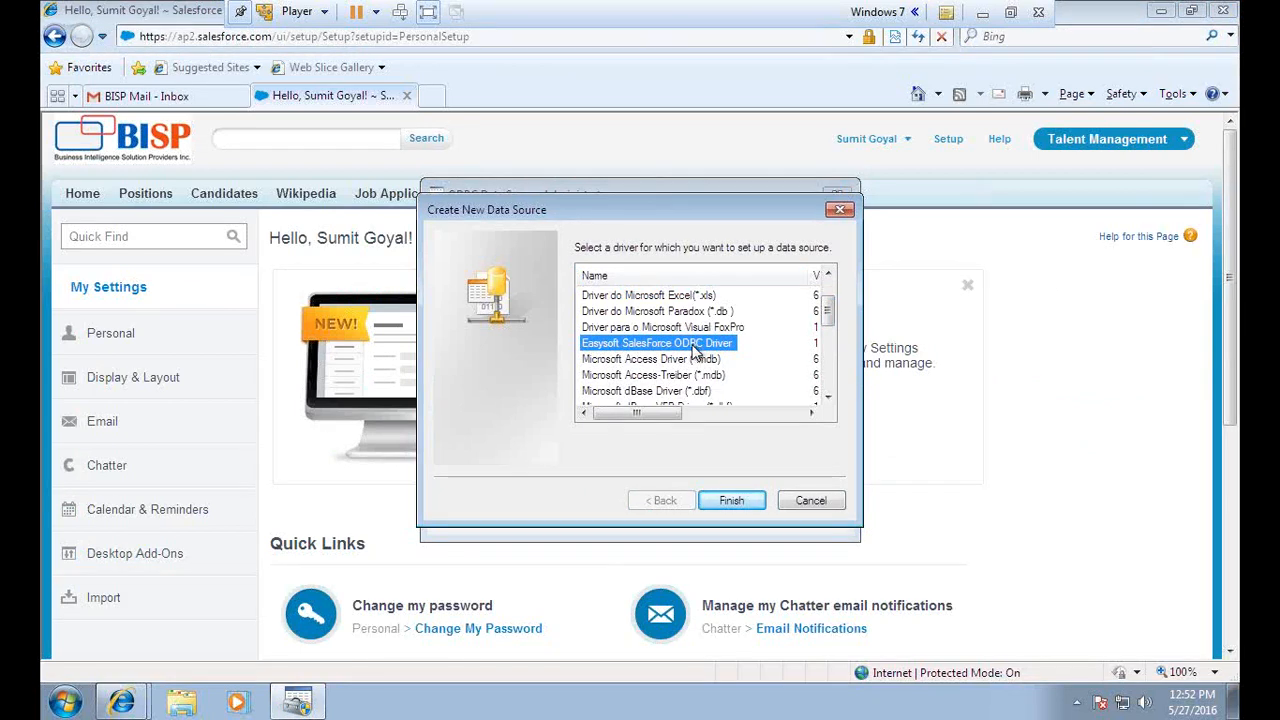
left_click(732, 500)
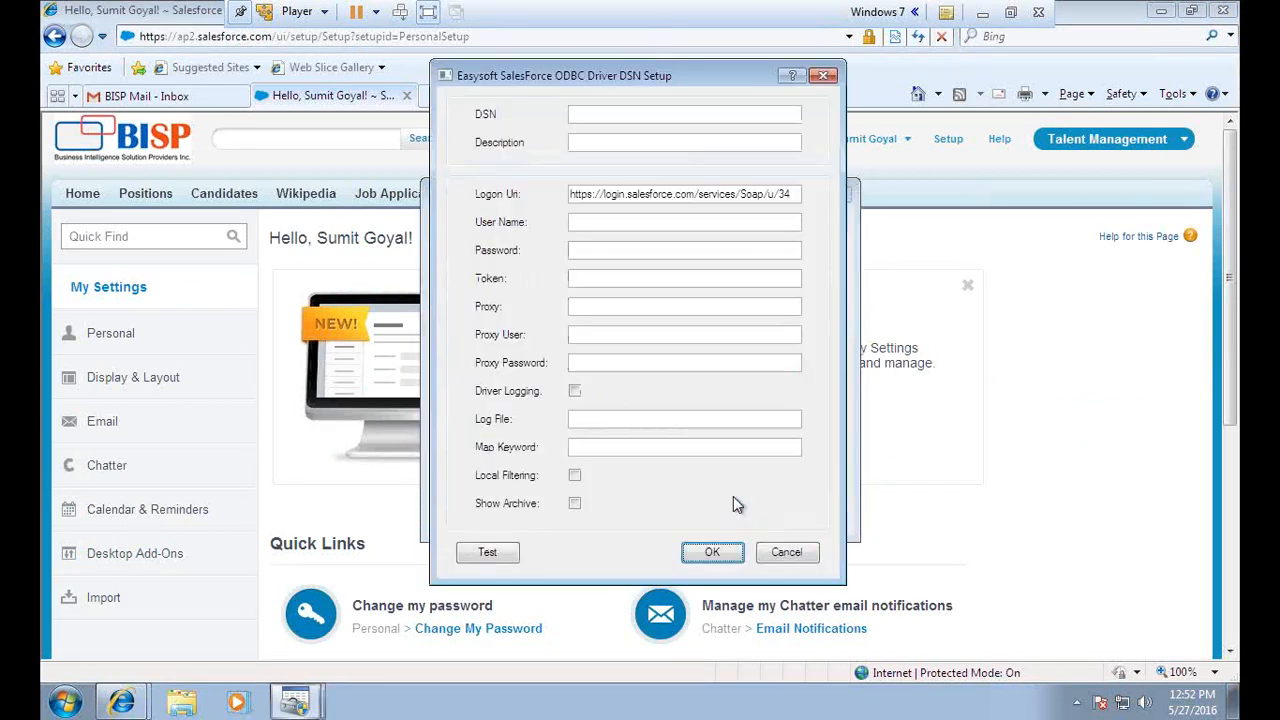
Name the data source BispSFDCDsn and end the Logon URL with 36.0
left_click(619, 116)
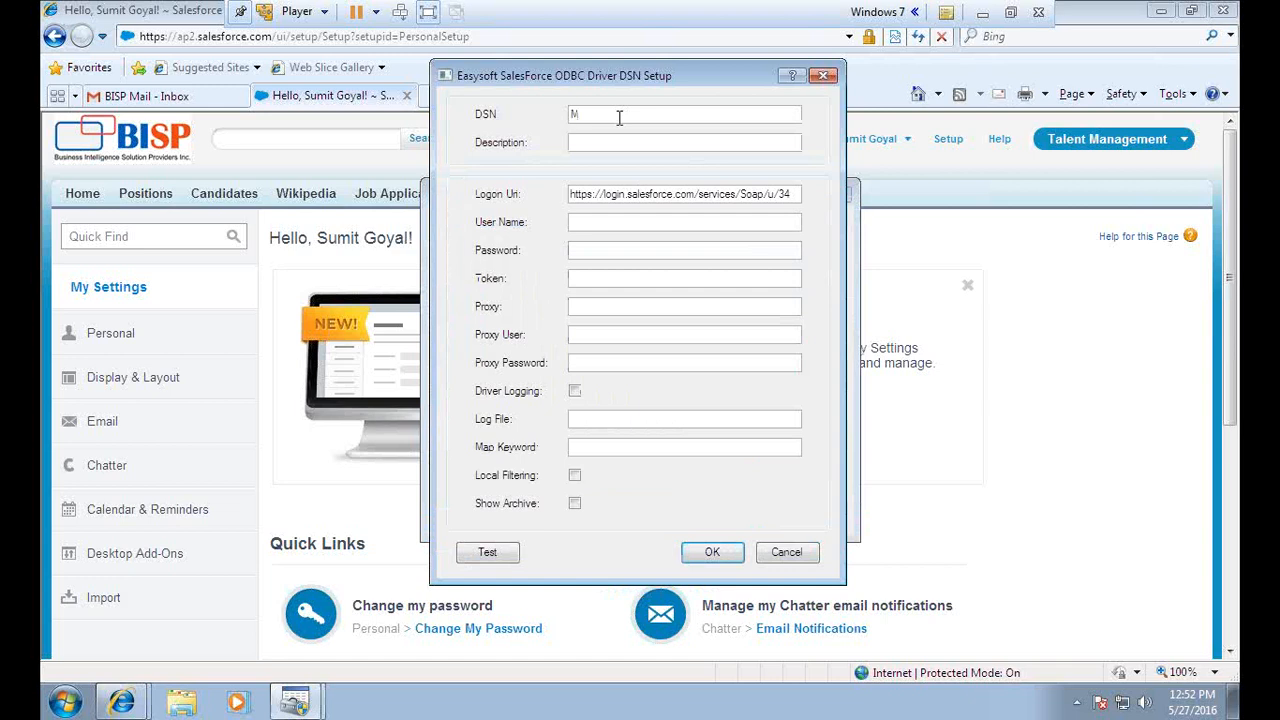
key("BackSpace")
type("BispSFDCDsn")
left_click(609, 199)
type("6.0")
Enter the Salesforce user name and password in the DSN setup
left_click(635, 226)
key("Tab")
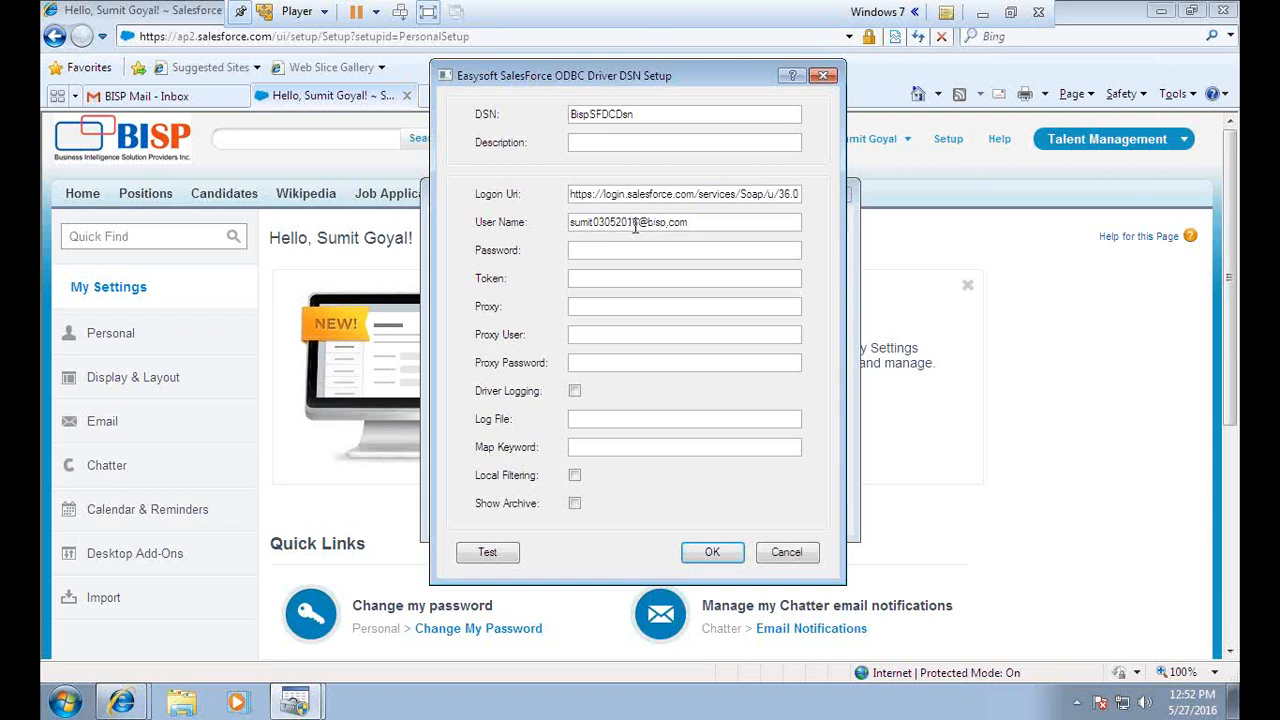
left_click_drag(697, 222, 556, 236)
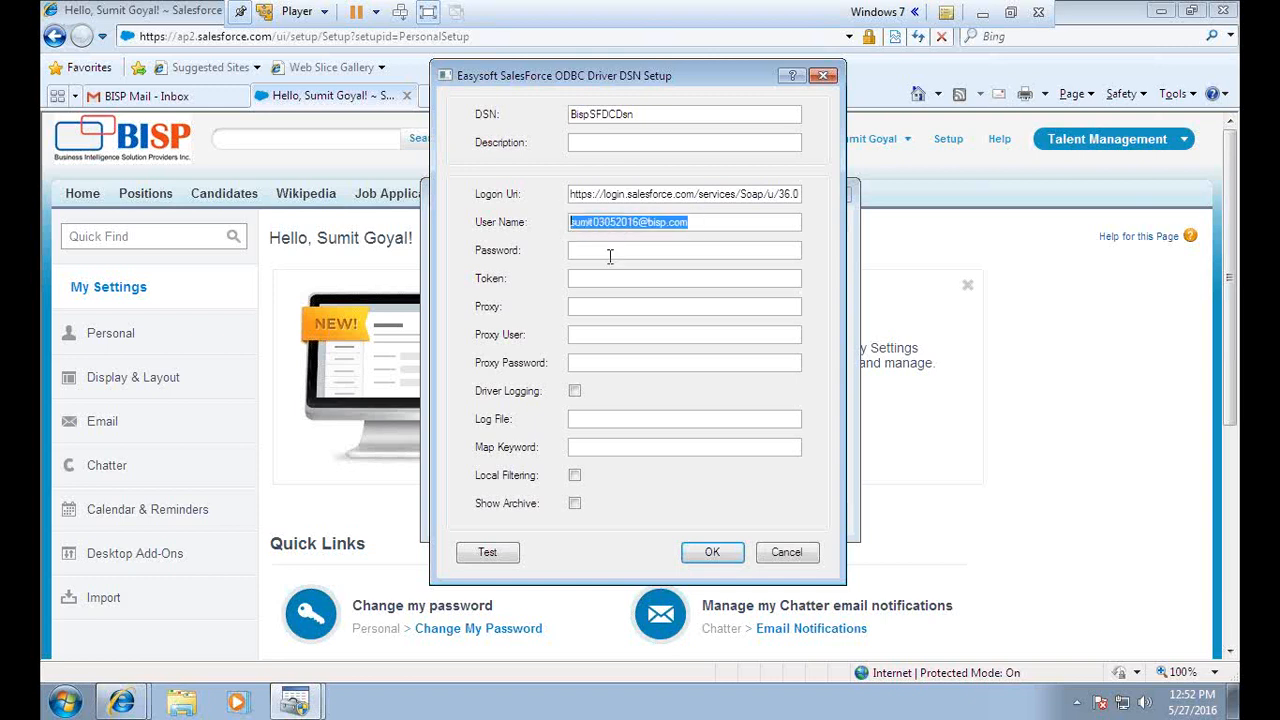
left_click(614, 250)
type("****")
key("BackSpace")
key("BackSpace")
key("BackSpace")
key("BackSpace")
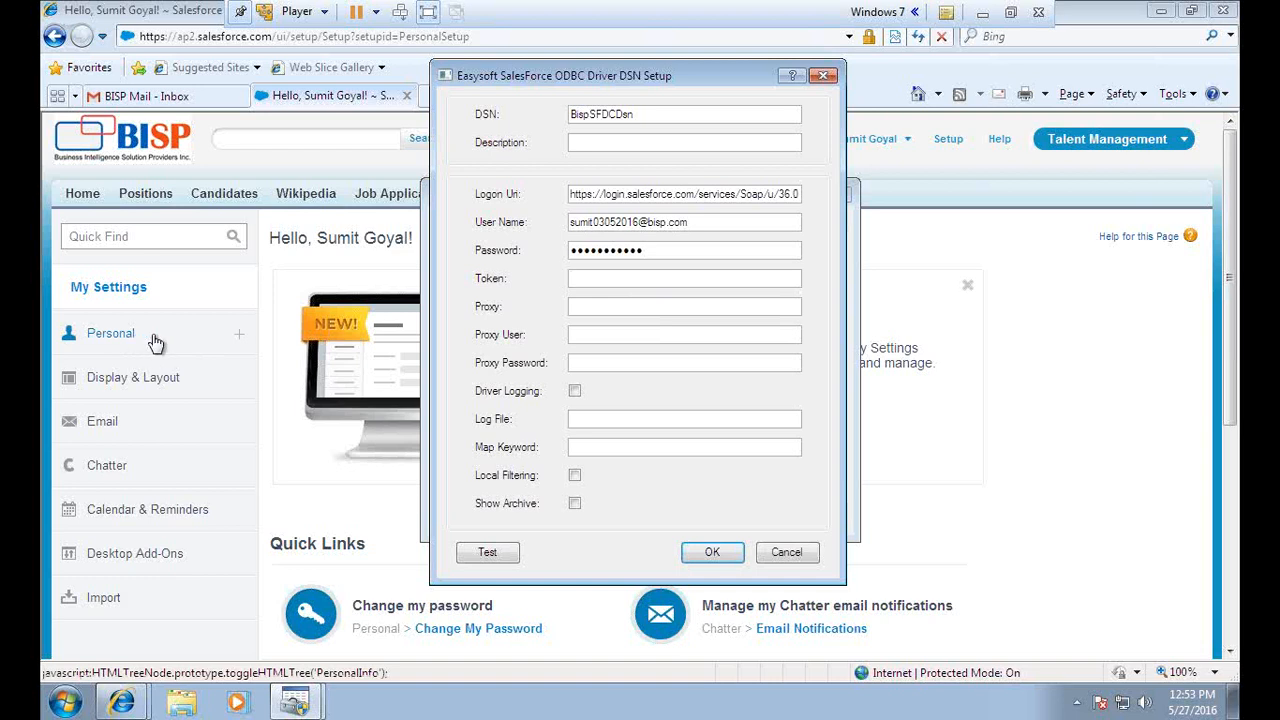
left_click(966, 185)
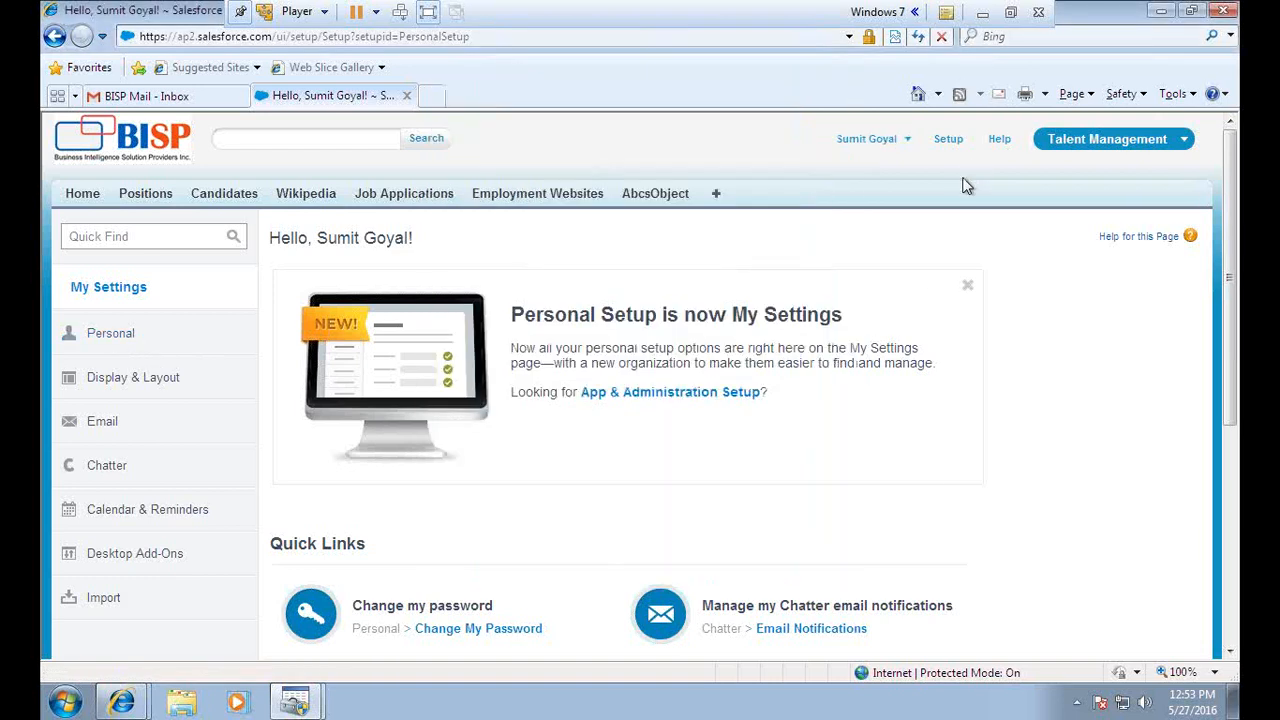
Open Reset My Security Token under Personal settings and request a new token
left_click(902, 142)
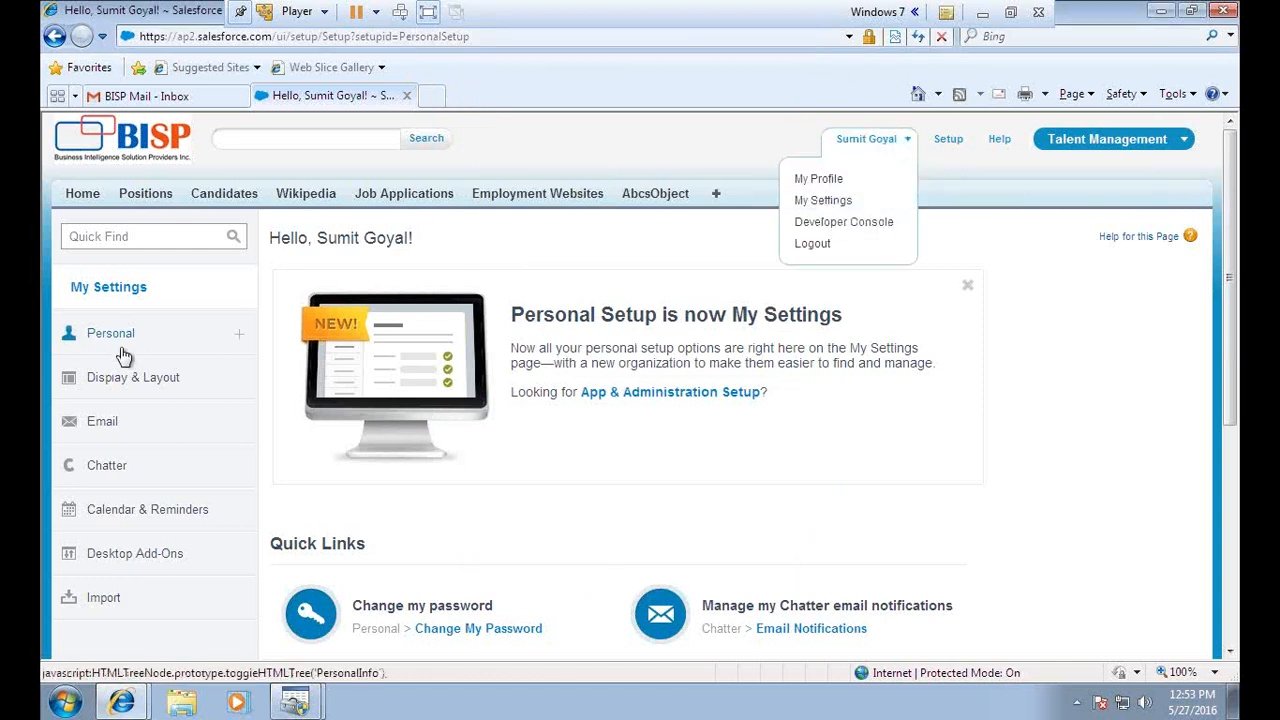
left_click(155, 334)
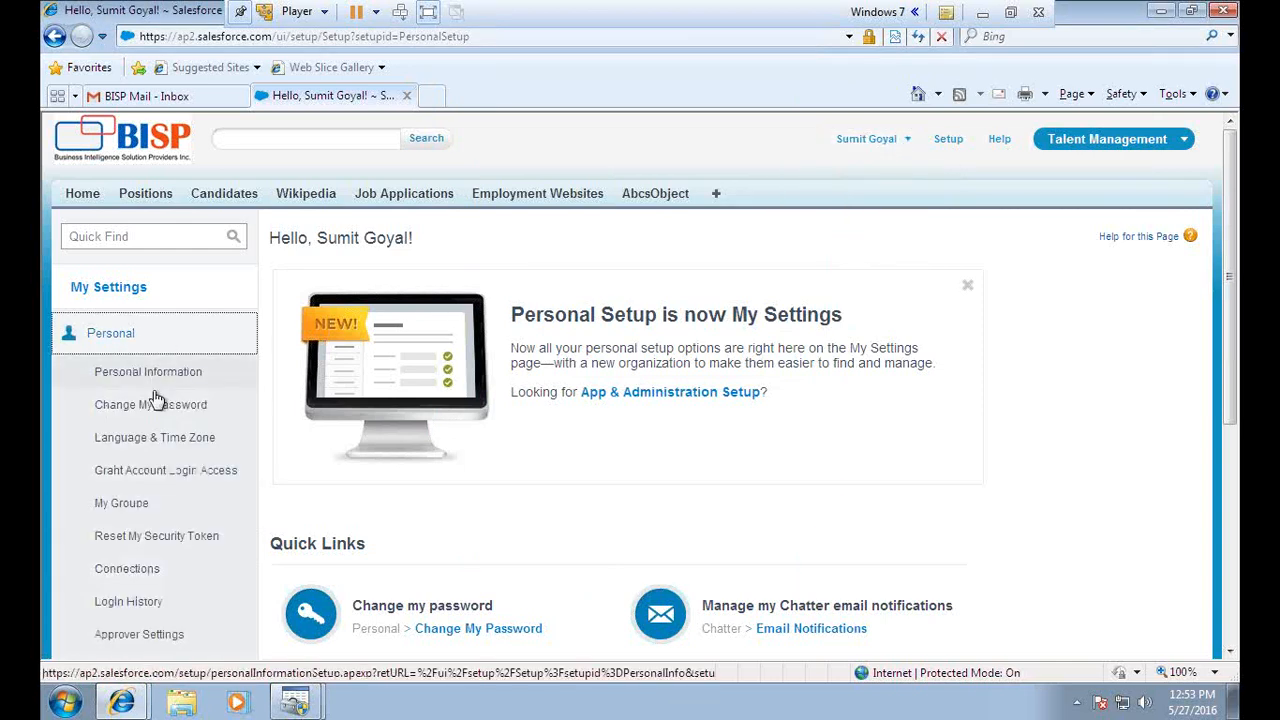
left_click(150, 540)
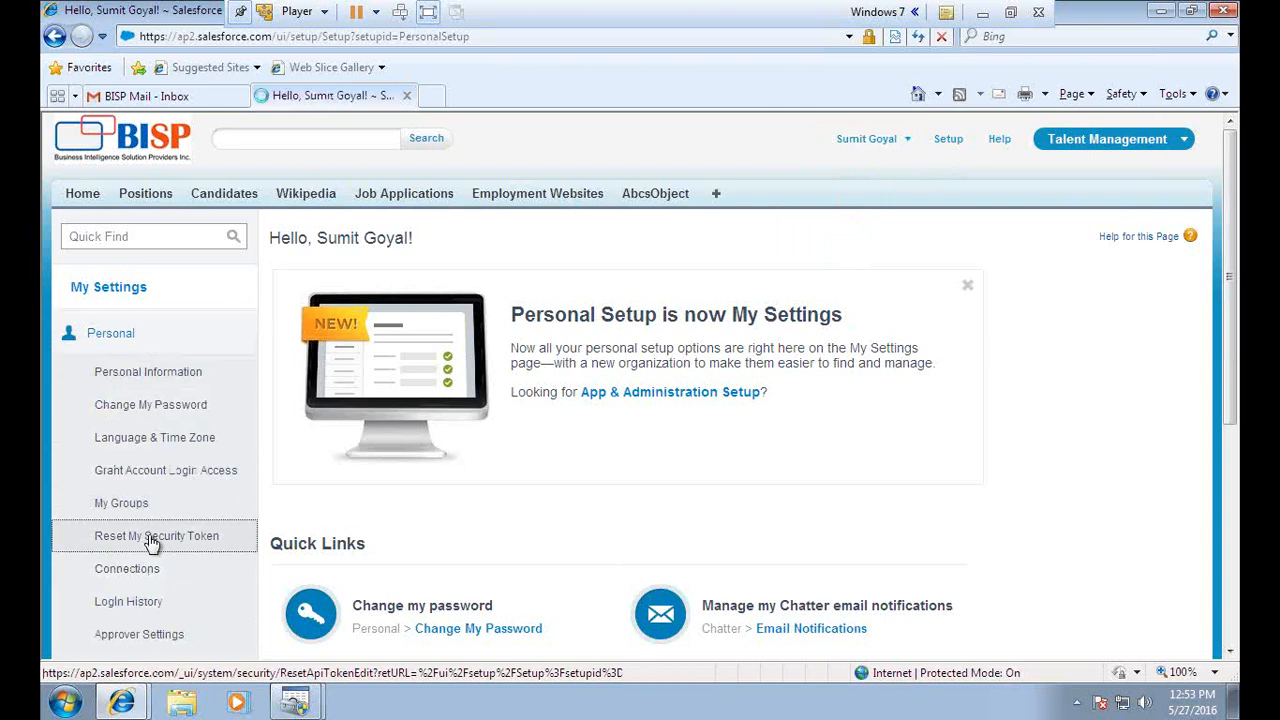
left_click(1010, 14)
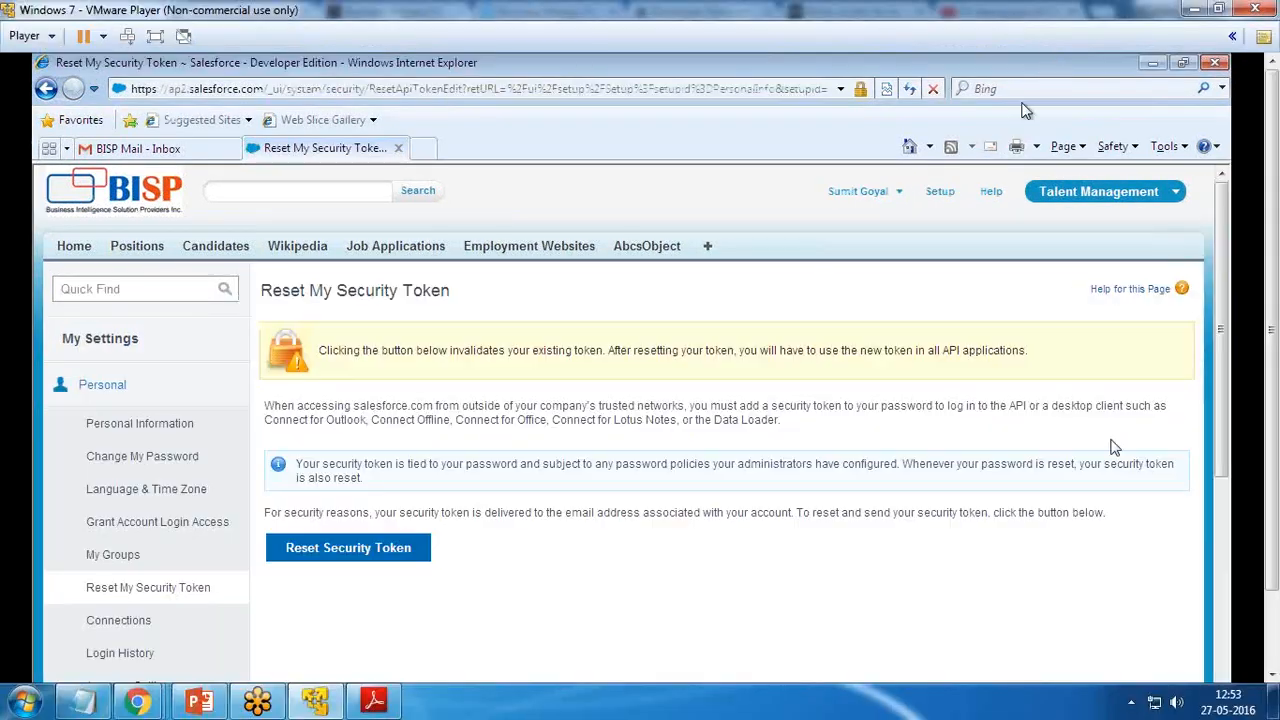
left_click(155, 36)
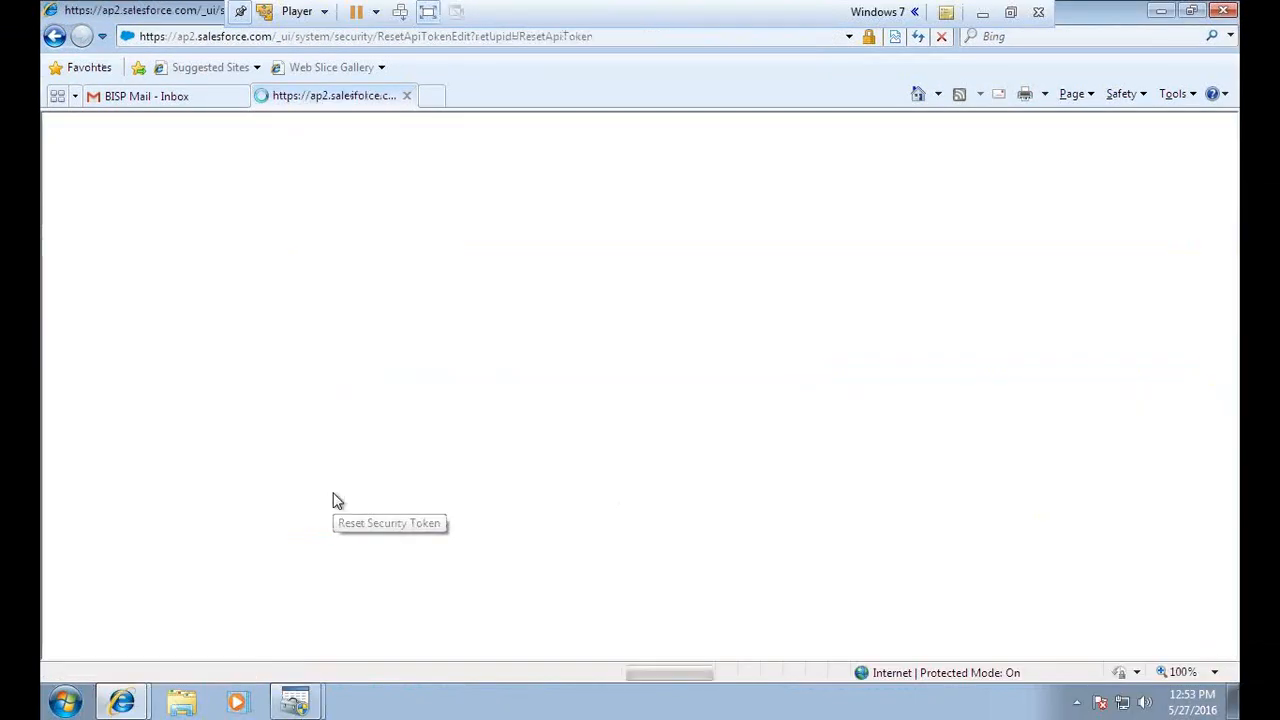
Refresh the mail inbox, open the security token email and copy the username
left_click(163, 100)
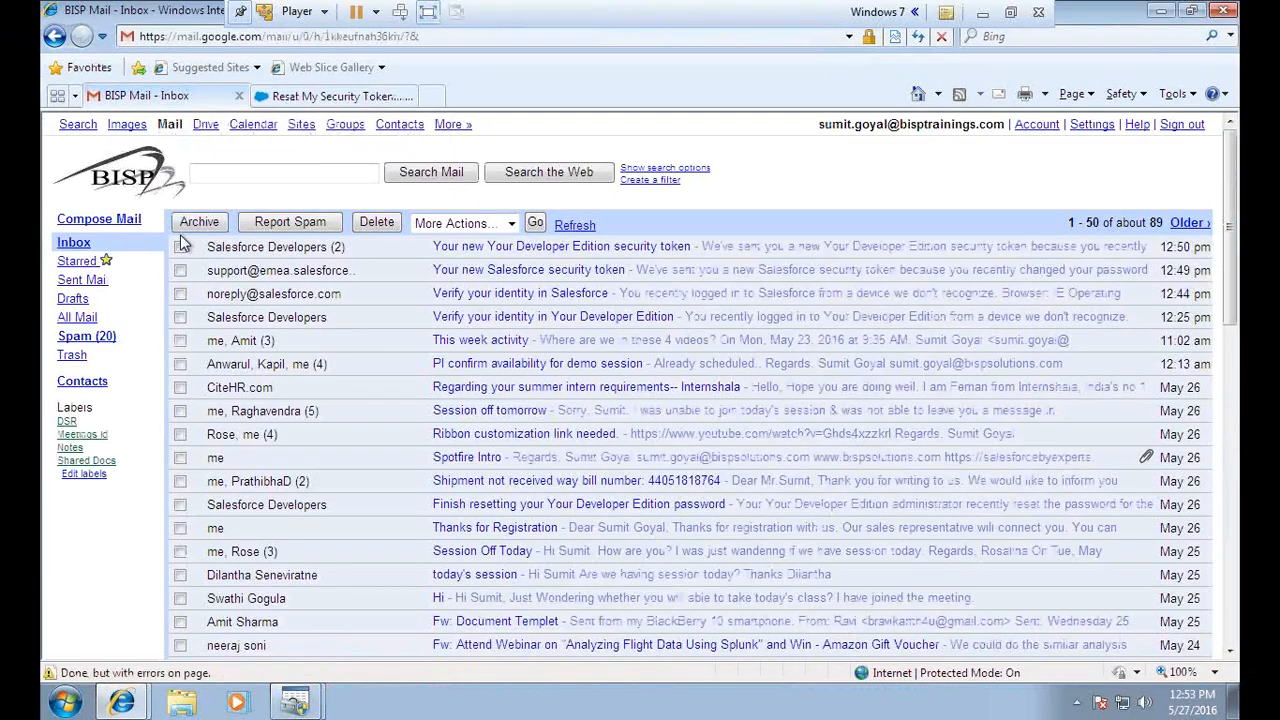
left_click(327, 97)
left_click(150, 96)
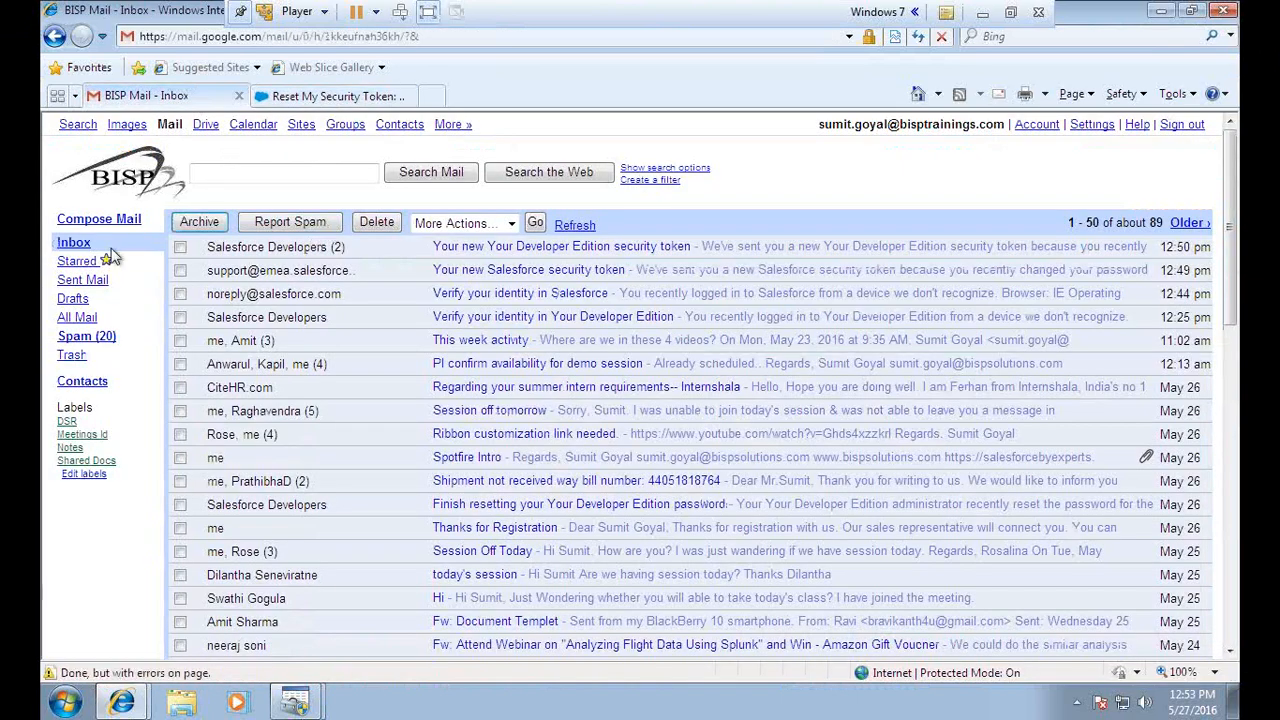
left_click(70, 243)
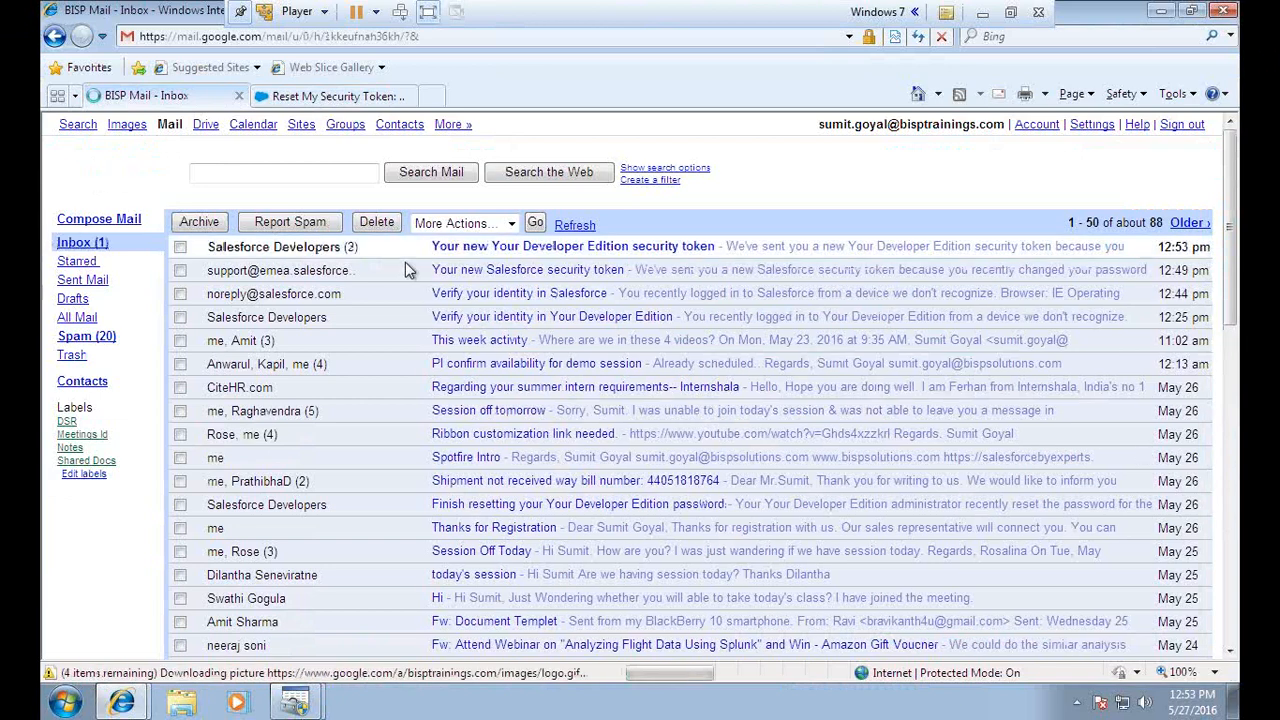
left_click(450, 250)
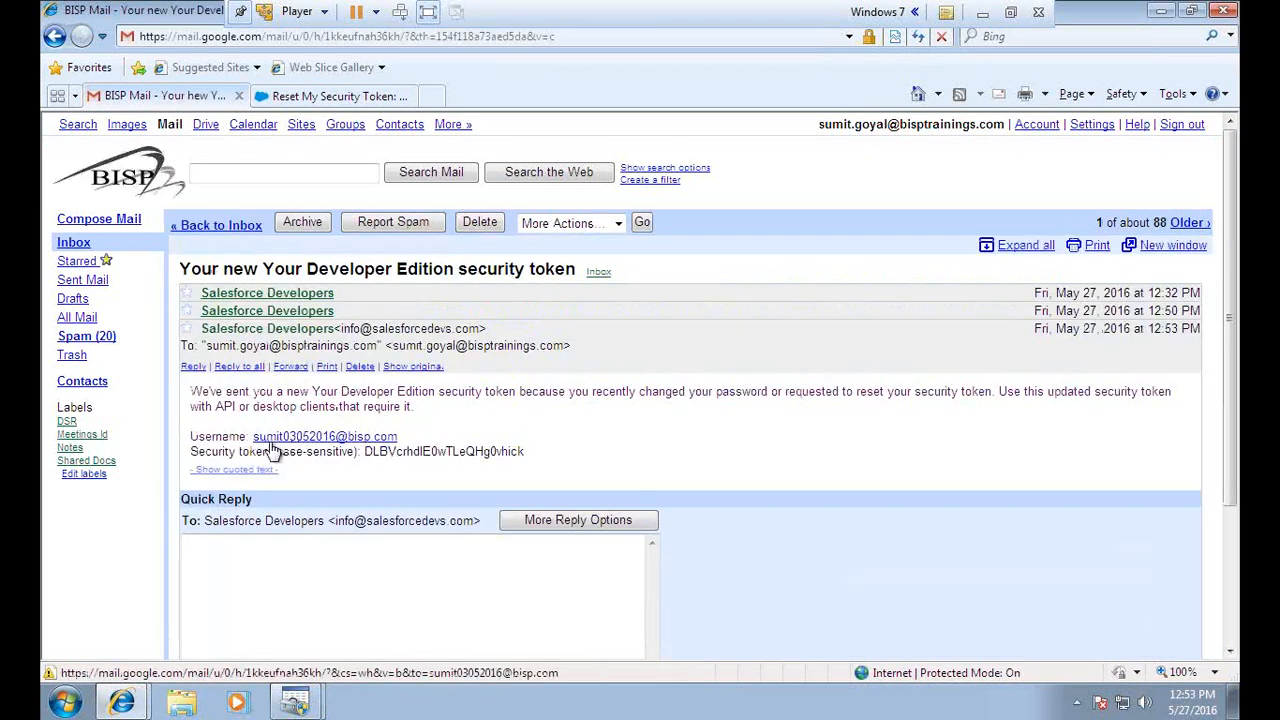
left_click_drag(402, 438, 290, 442)
key("ctrl+c")
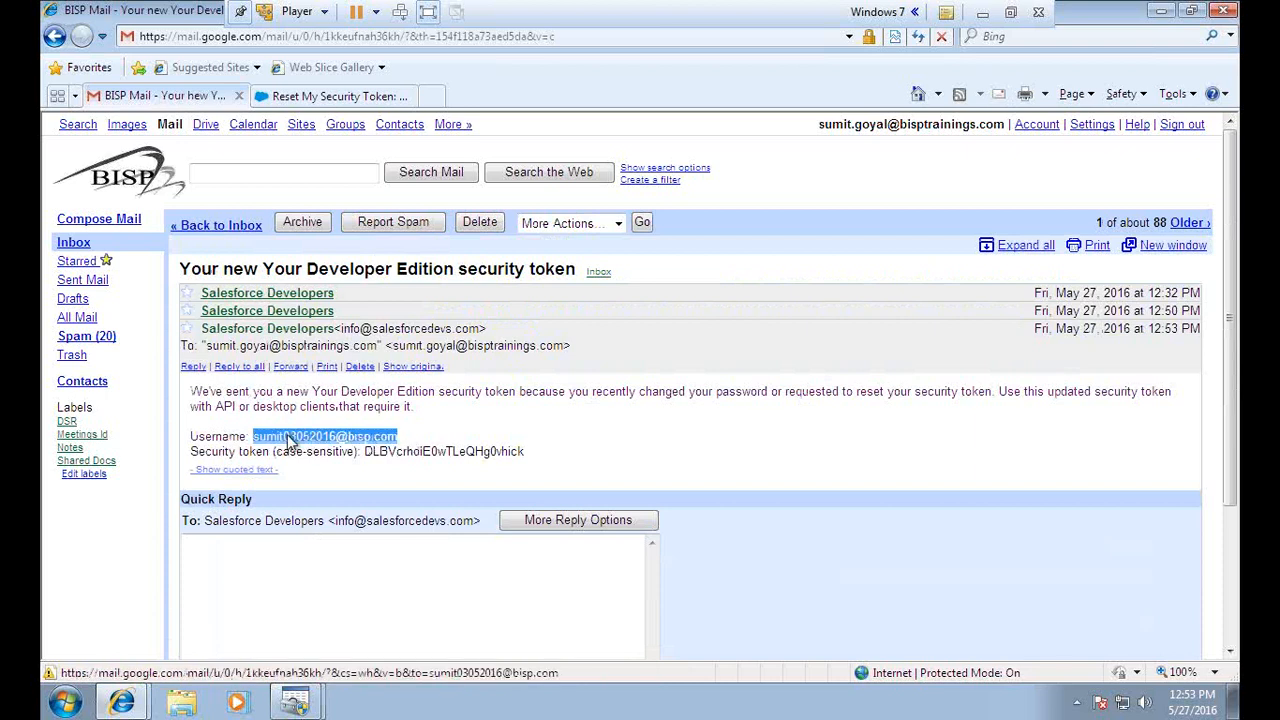
Paste the copied user name into the DSN setup and copy the security token
mouse_move(322, 695)
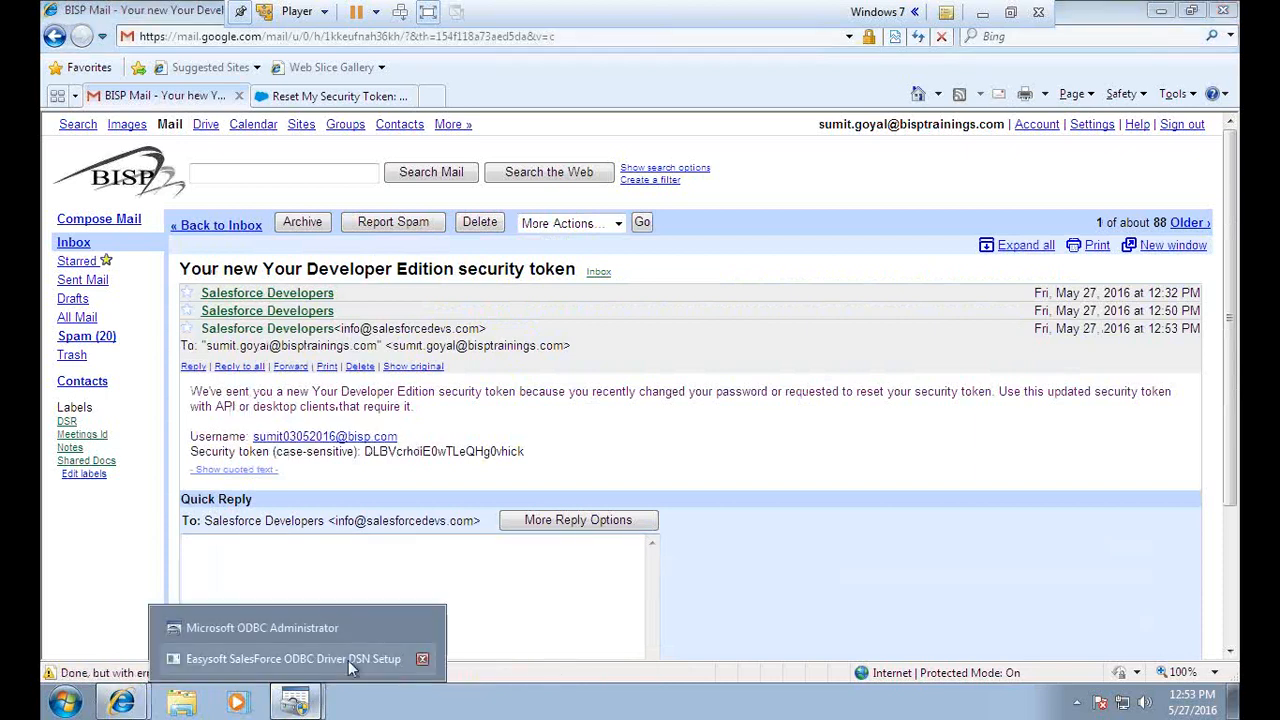
left_click(348, 660)
left_click_drag(696, 224, 440, 224)
key("ctrl+v")
left_click(375, 472)
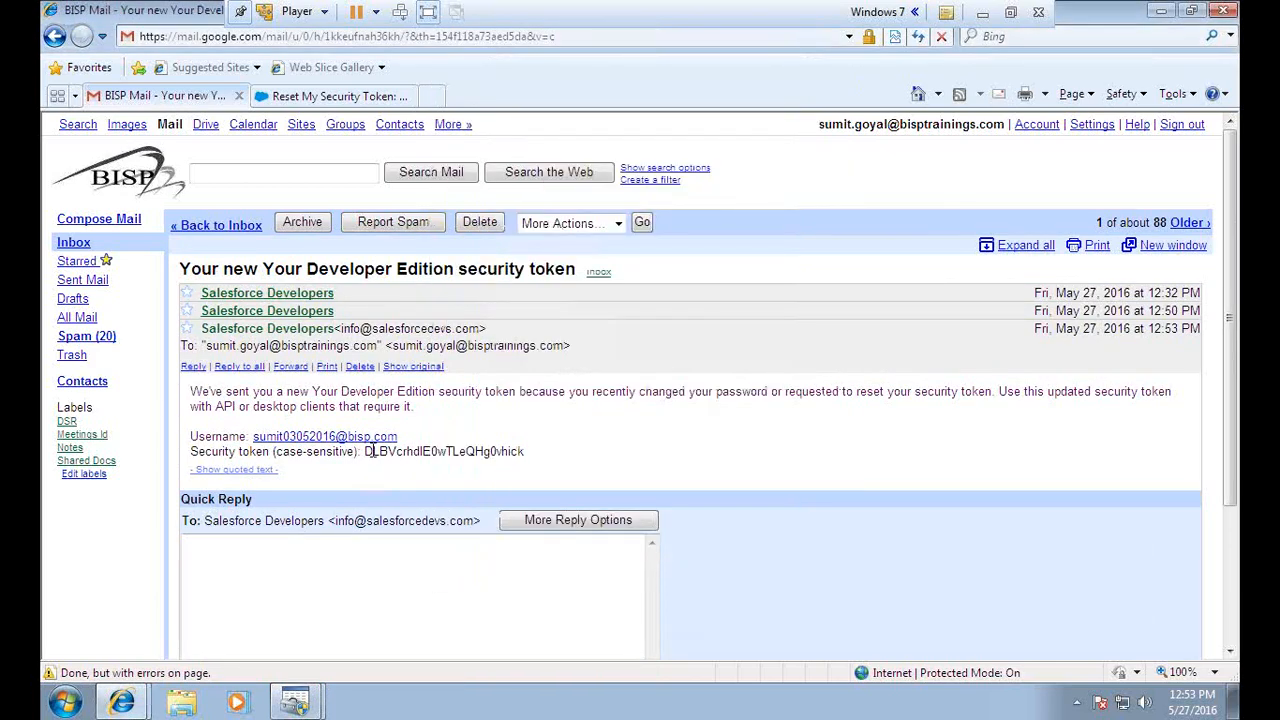
left_click_drag(363, 451, 521, 452)
Paste the token into the Token box, pass the connection test, and save BispSFDCDsn
key("alt+Tab")
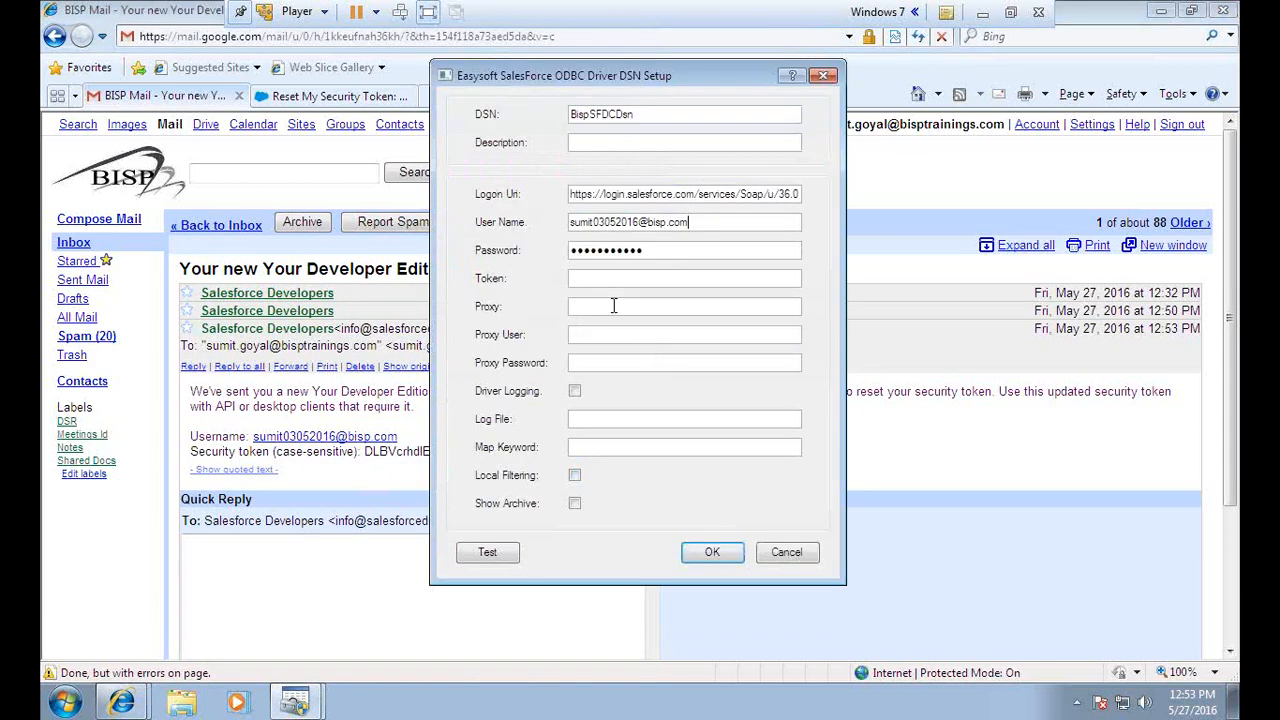
key("ctrl+v")
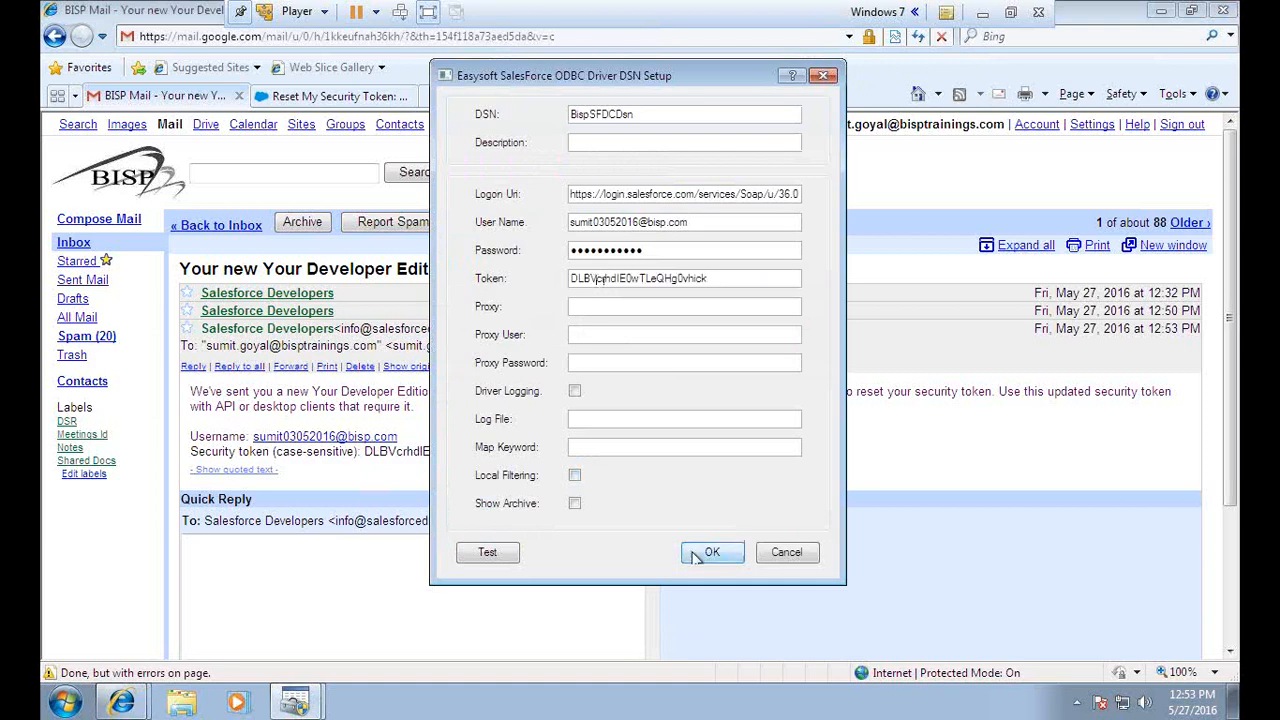
left_click(1008, 14)
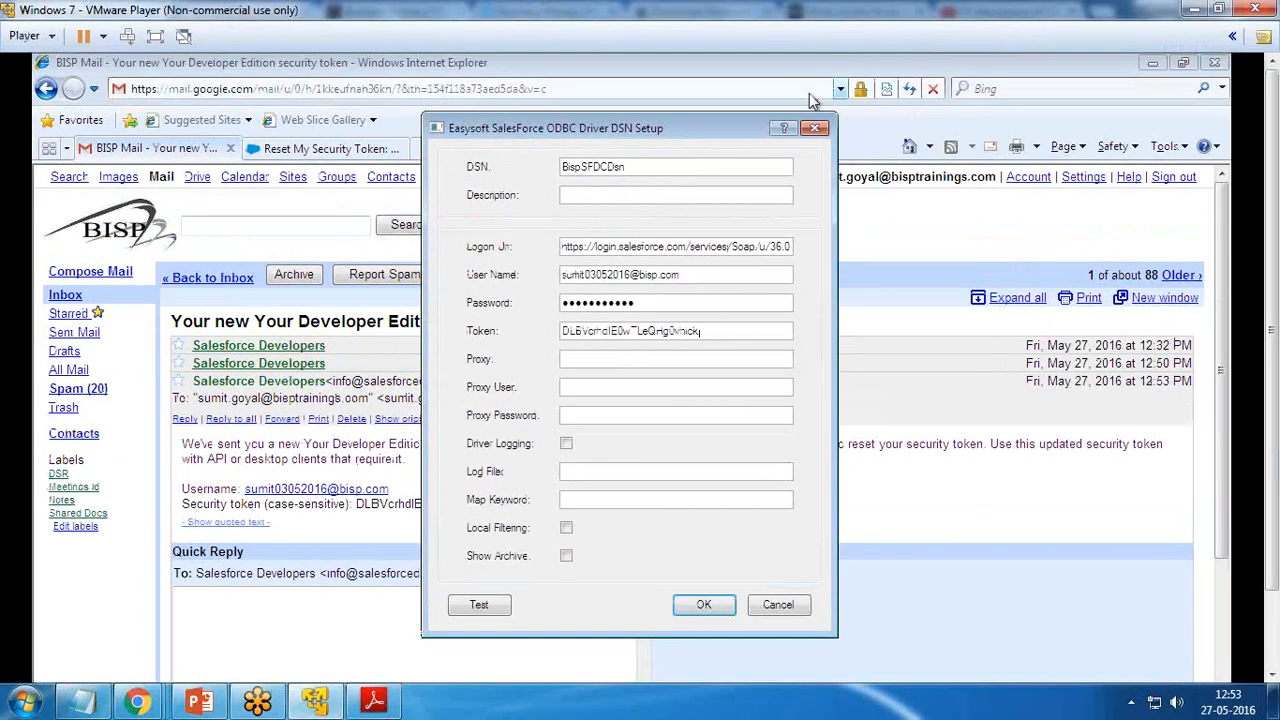
left_click(487, 606)
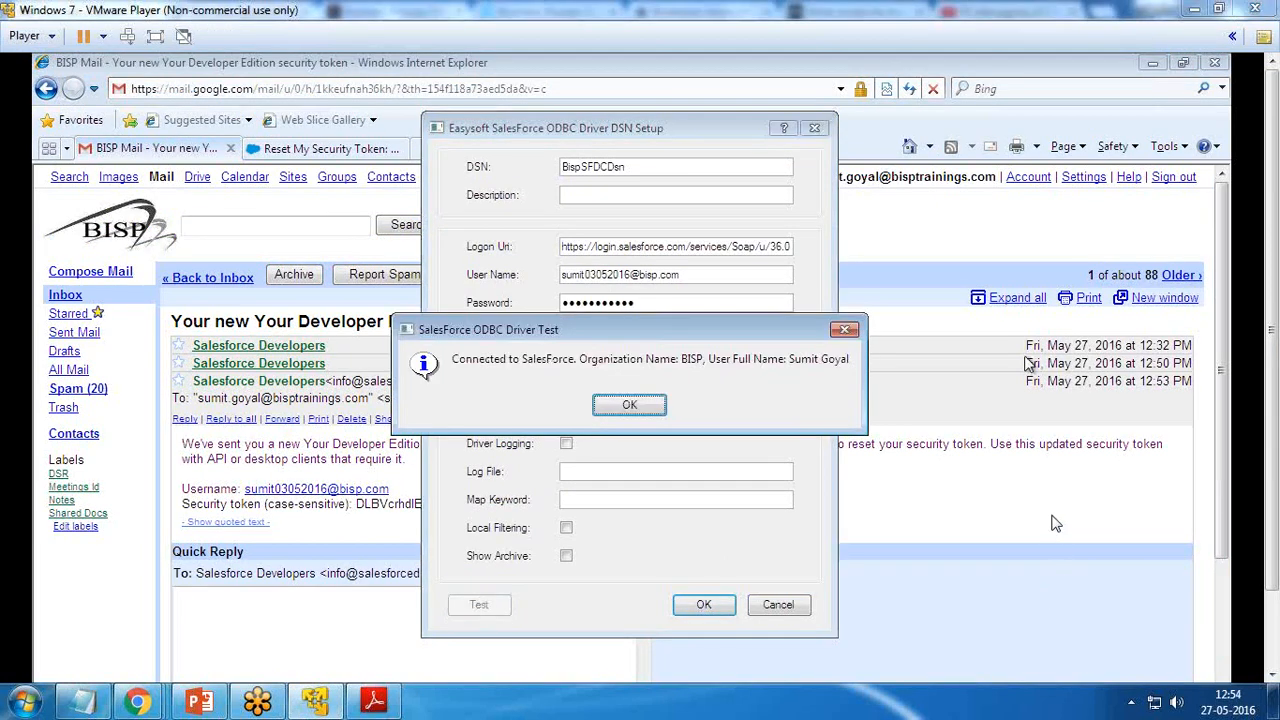
left_click(155, 36)
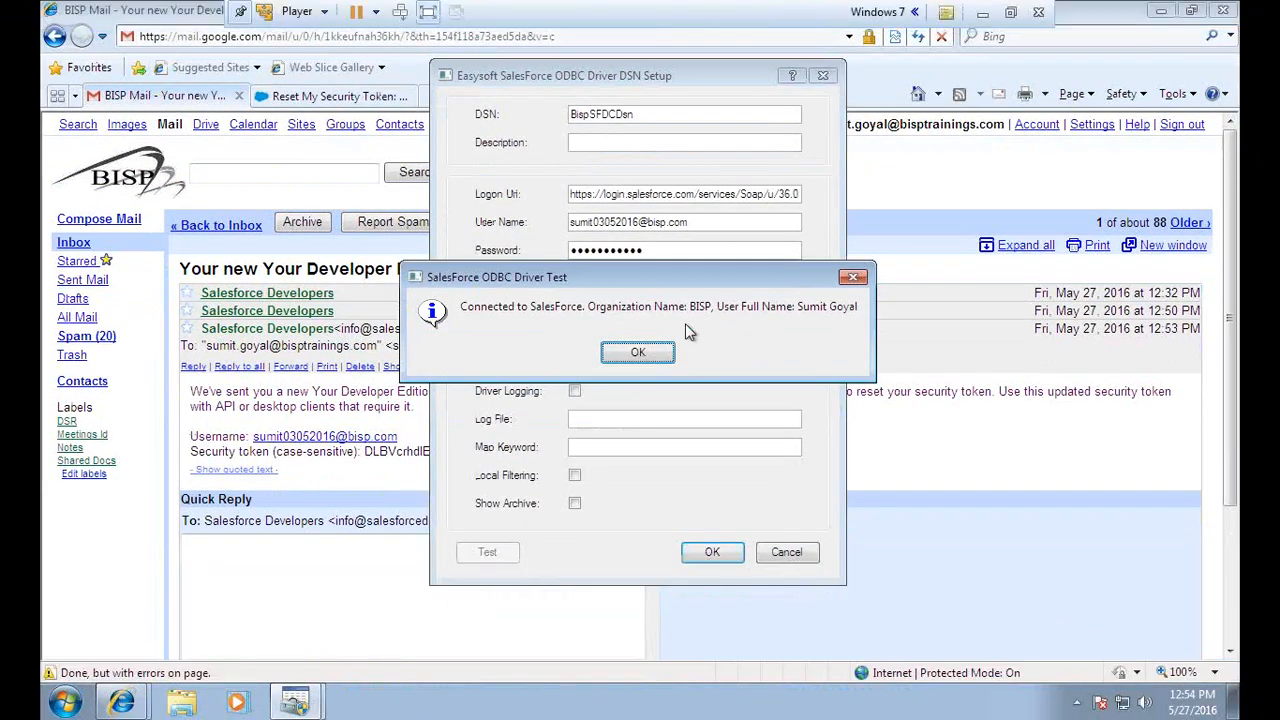
left_click_drag(555, 279, 520, 295)
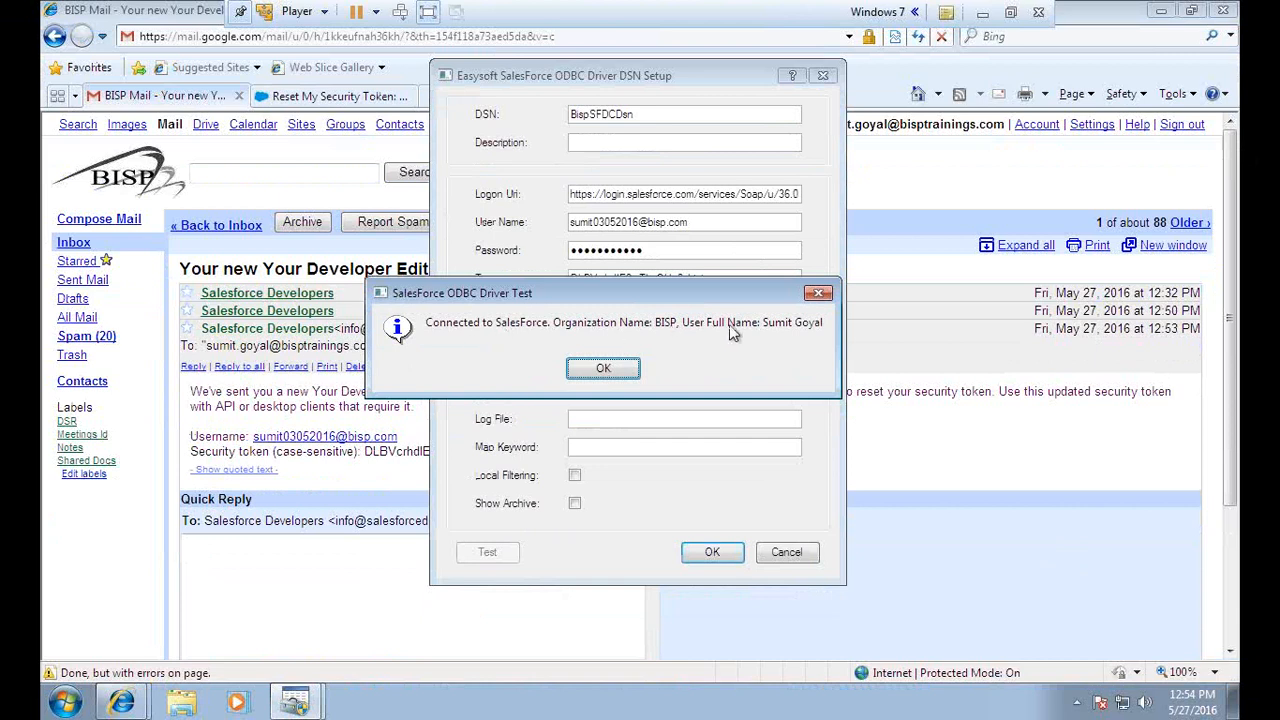
left_click(600, 369)
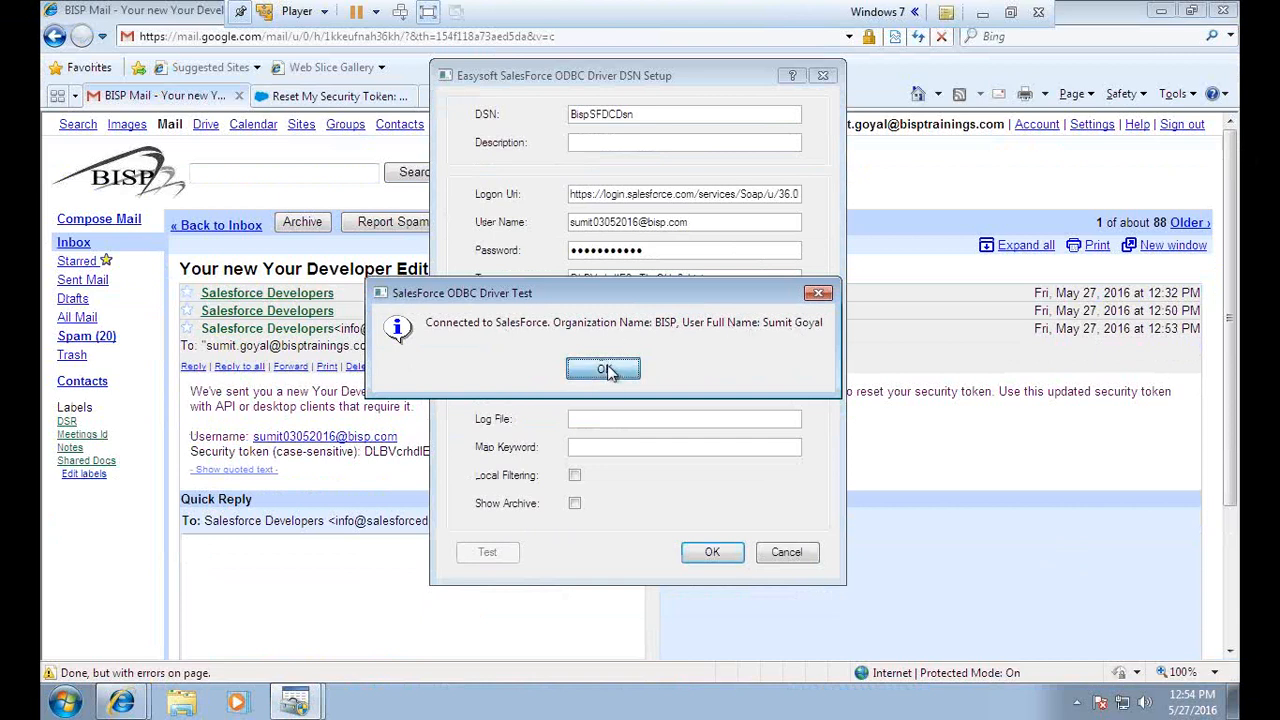
left_click(712, 553)
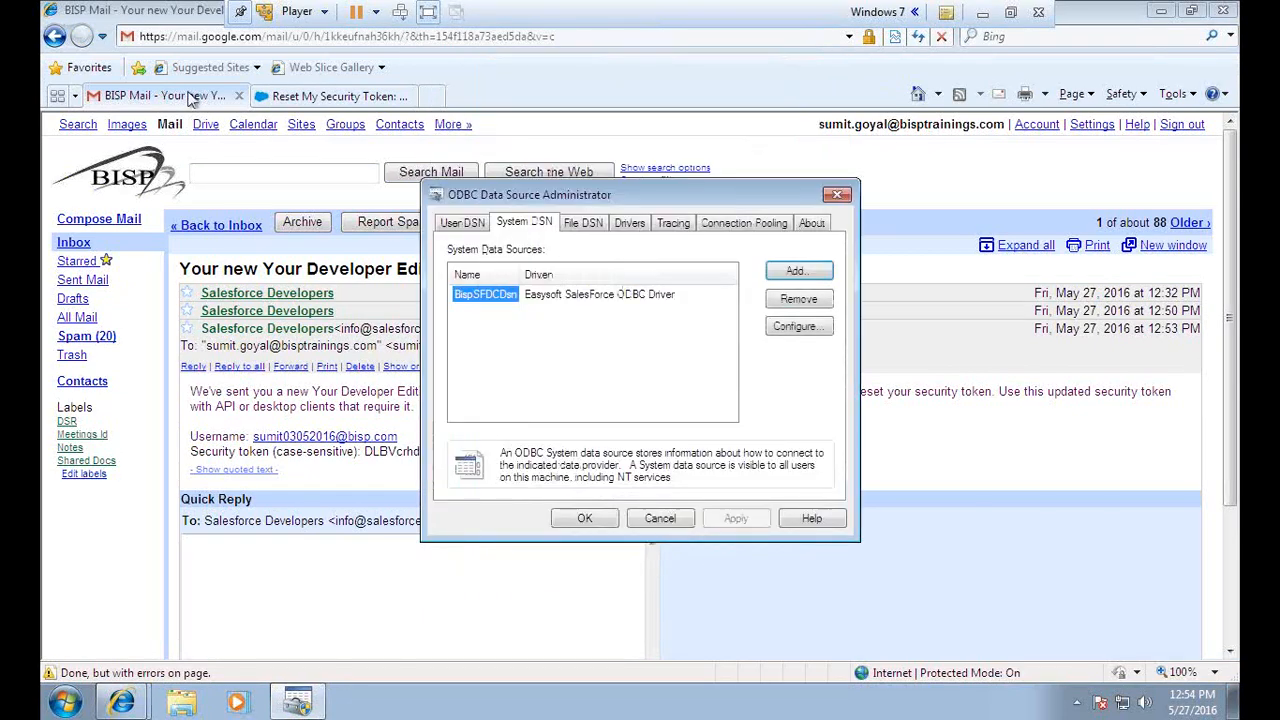
In the Sales app, show the Opportunities list with the 'All Opportunities' view
left_click(300, 95)
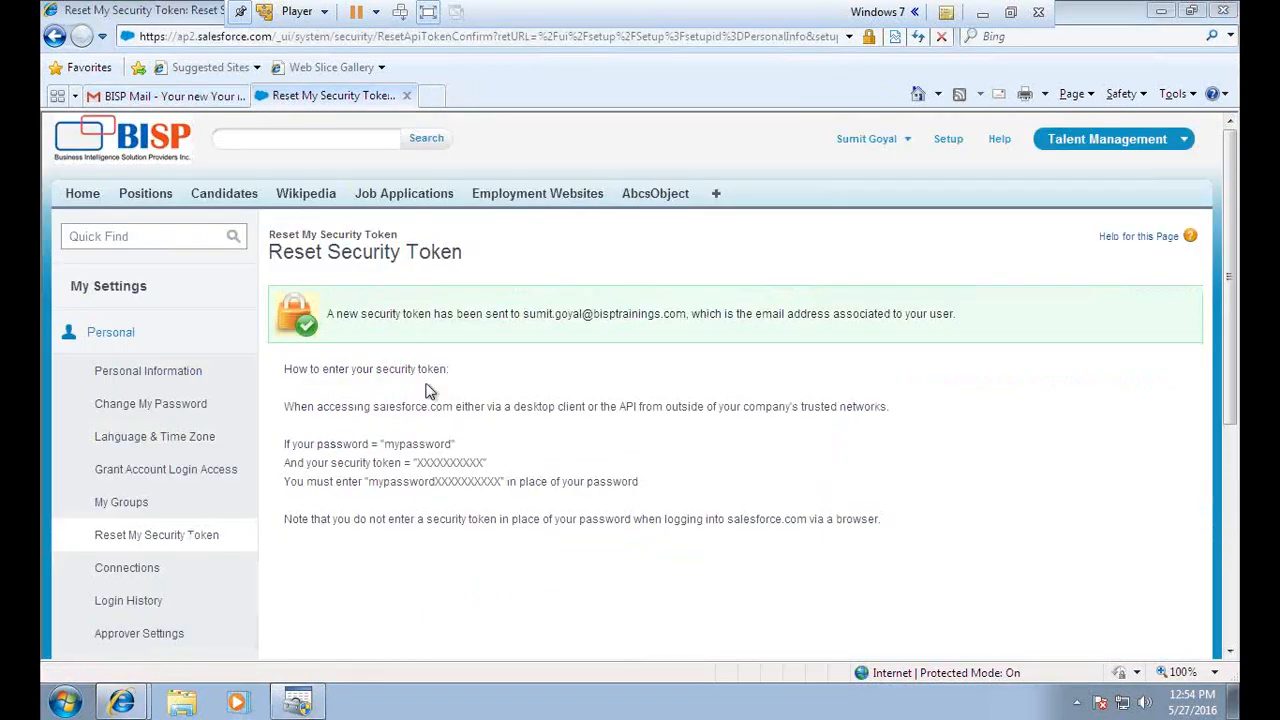
left_click(297, 702)
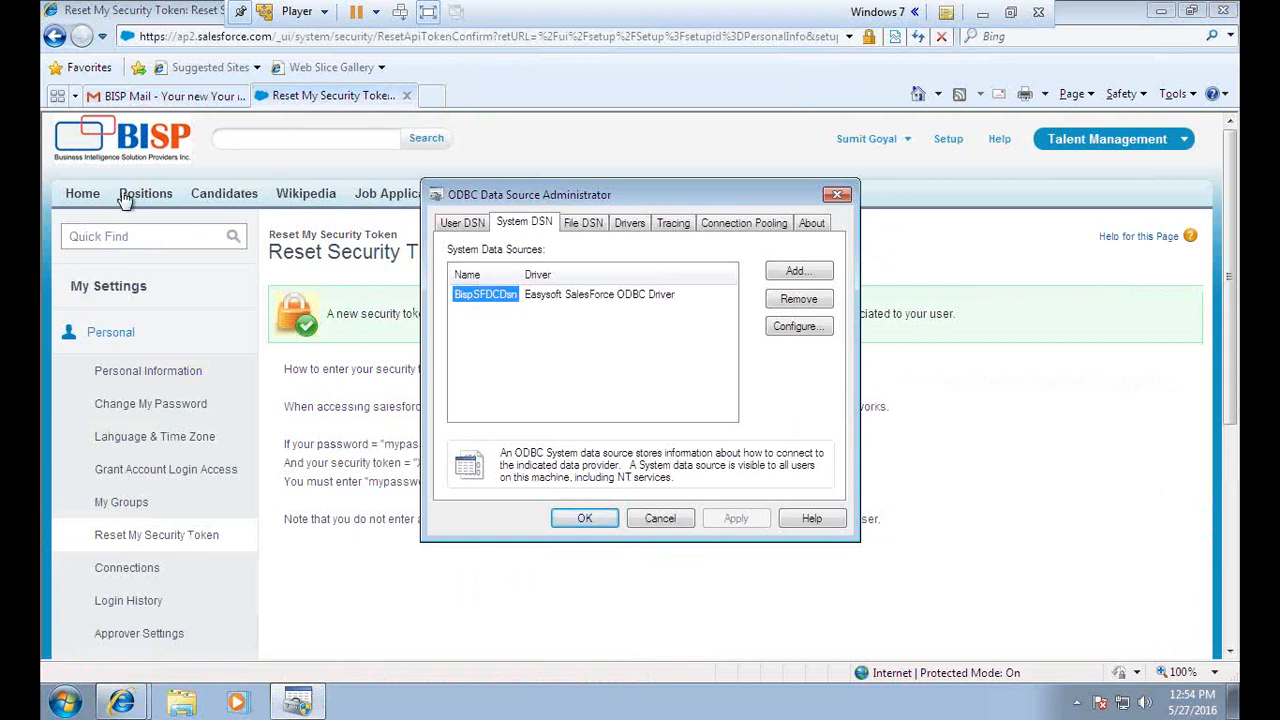
left_click(1068, 140)
left_click(1068, 182)
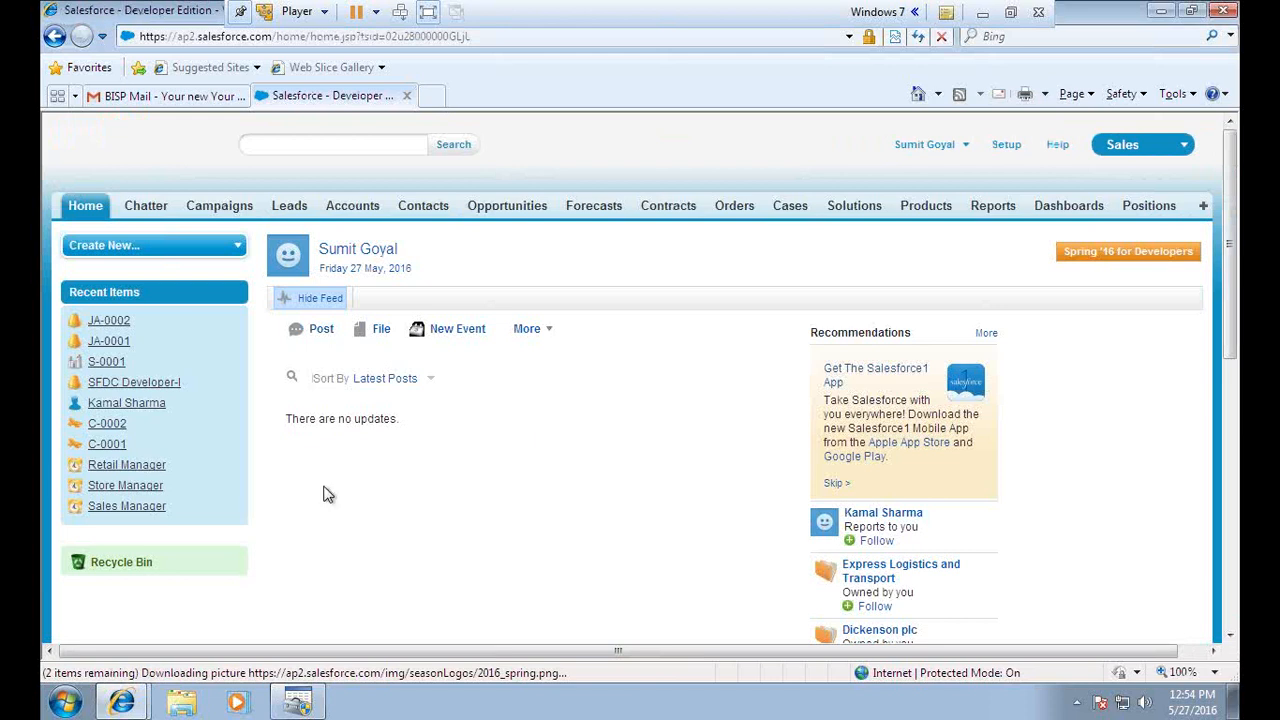
left_click(500, 210)
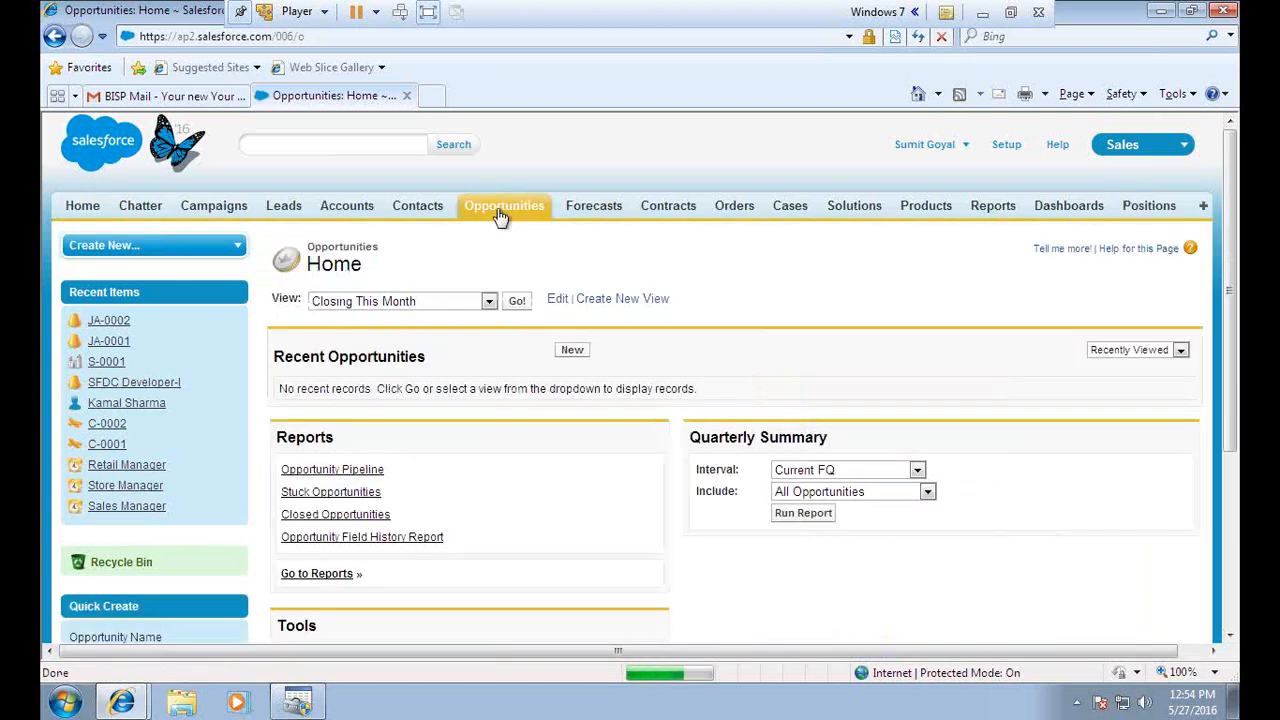
left_click(486, 301)
left_click(335, 320)
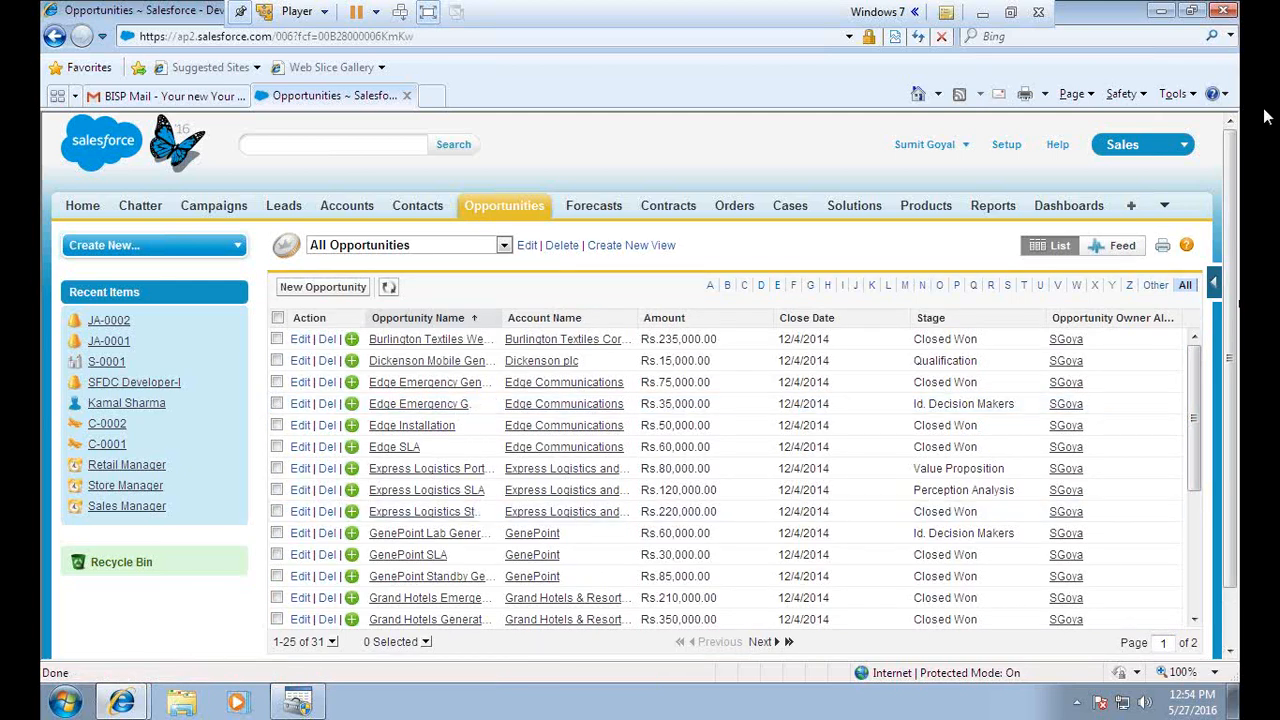
Minimize Internet Explorer and launch TIBCO Spotfire from Start > All Programs
left_click(1160, 11)
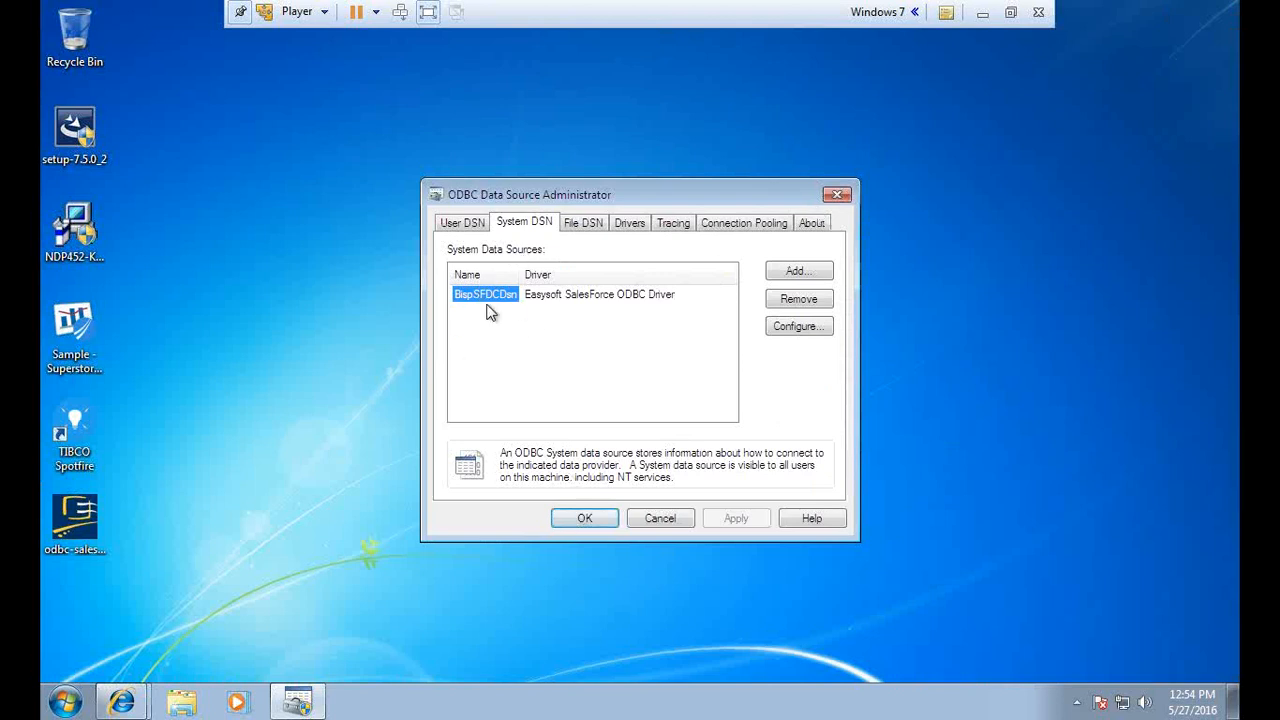
left_click(65, 703)
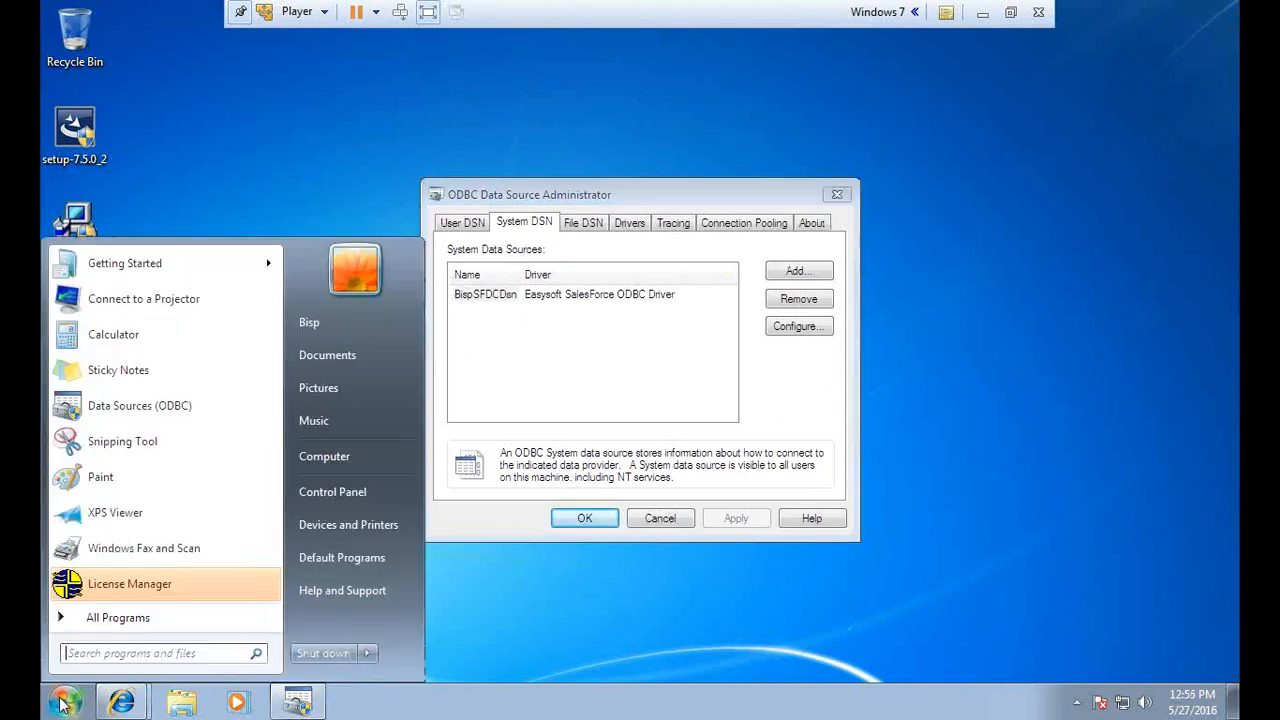
left_click(127, 626)
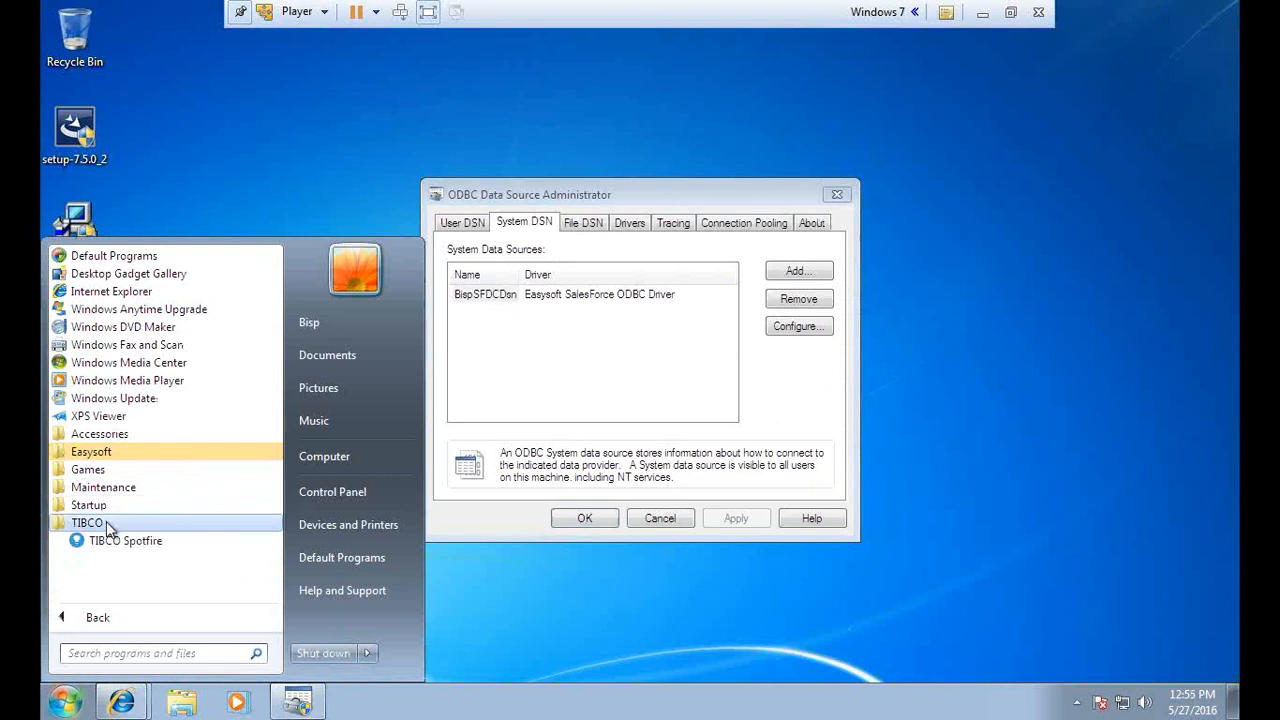
left_click(148, 540)
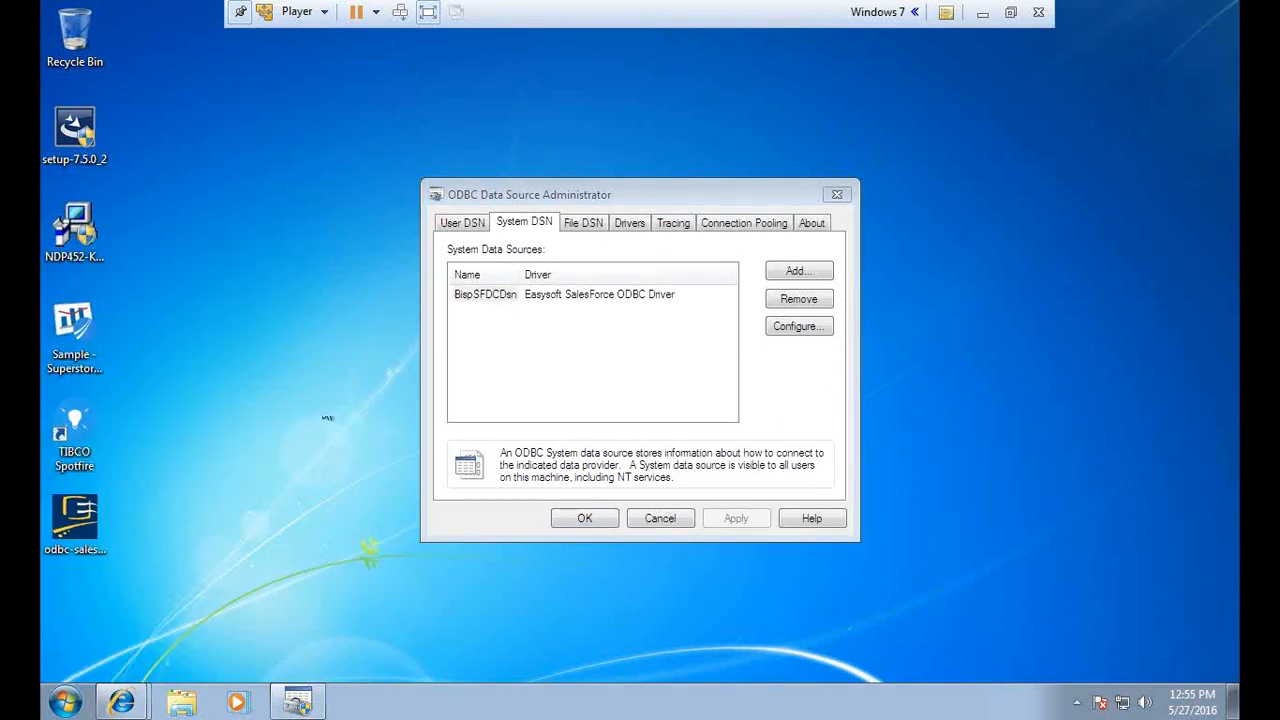
left_click_drag(627, 194, 516, 174)
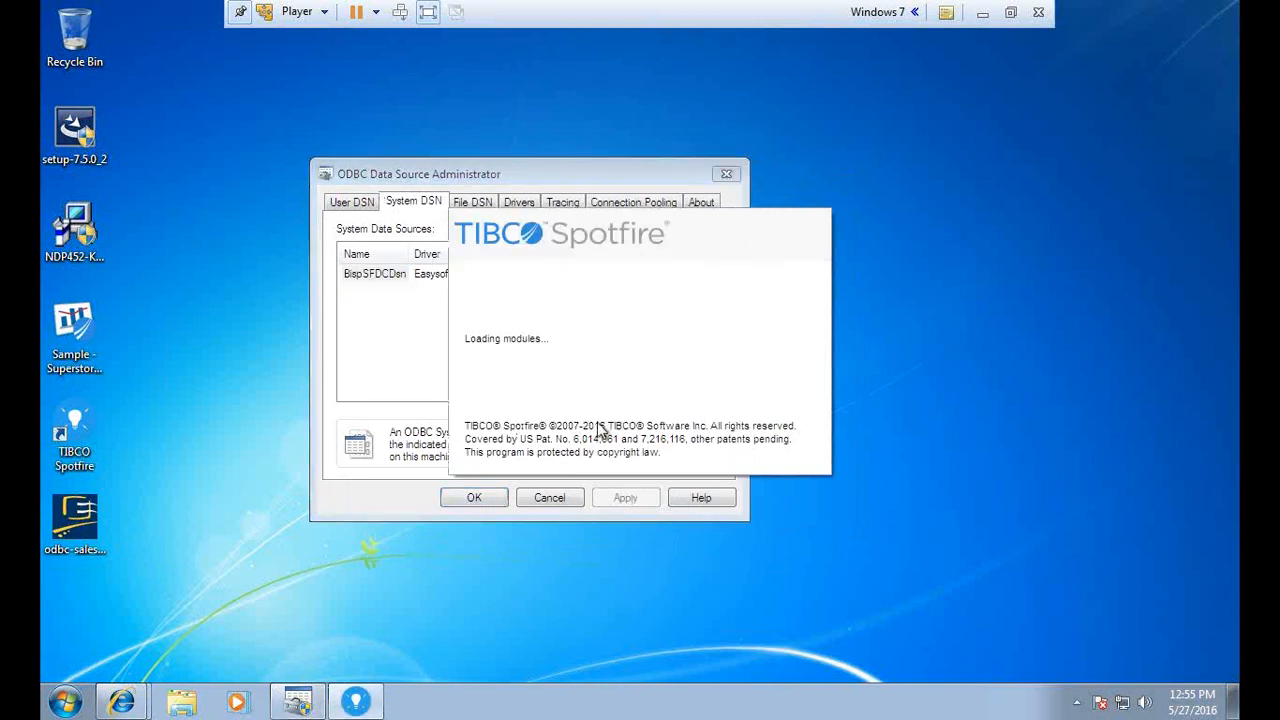
left_click(1011, 15)
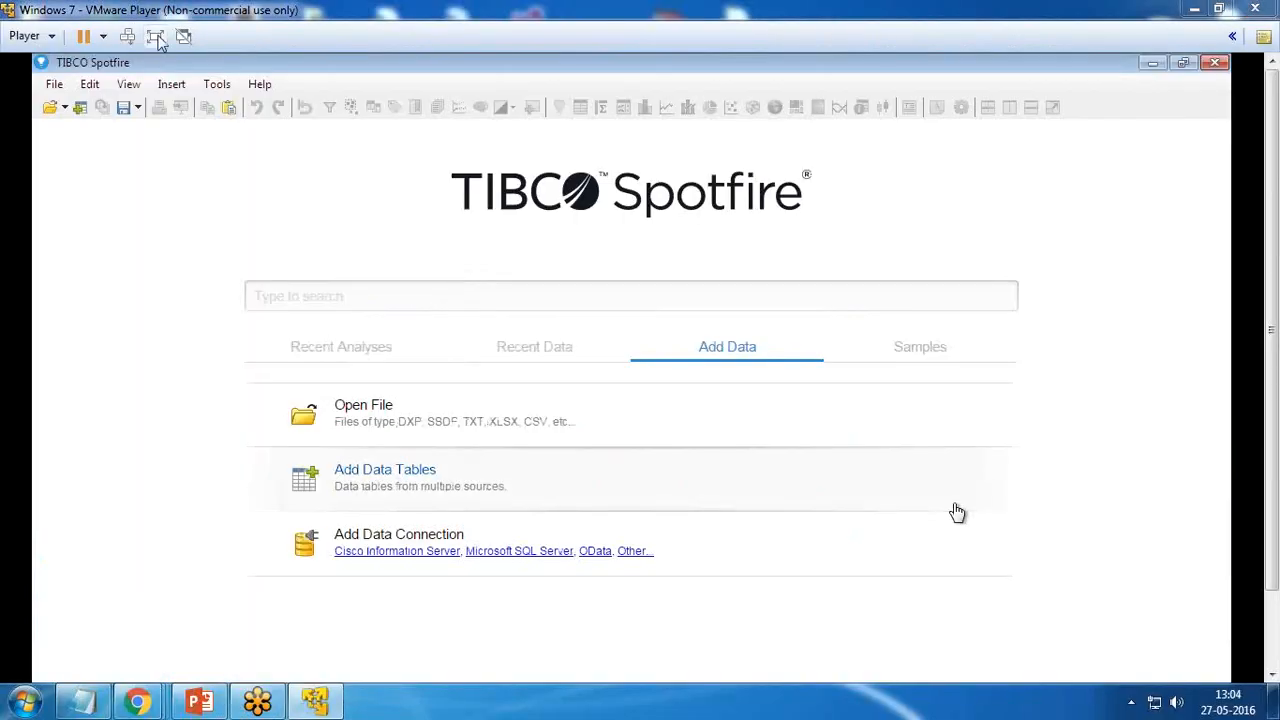
key("ctrl+alt+Return")
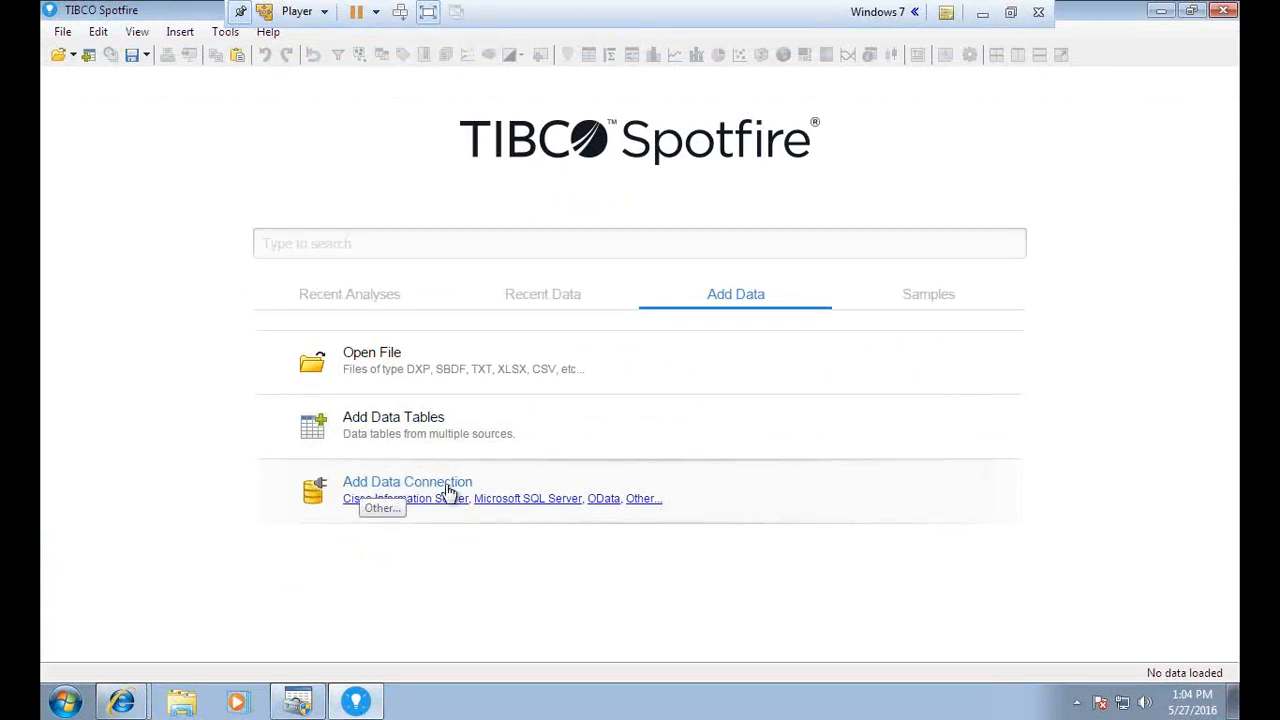
Add a database data connection using the Odbc Data Provider
left_click(640, 499)
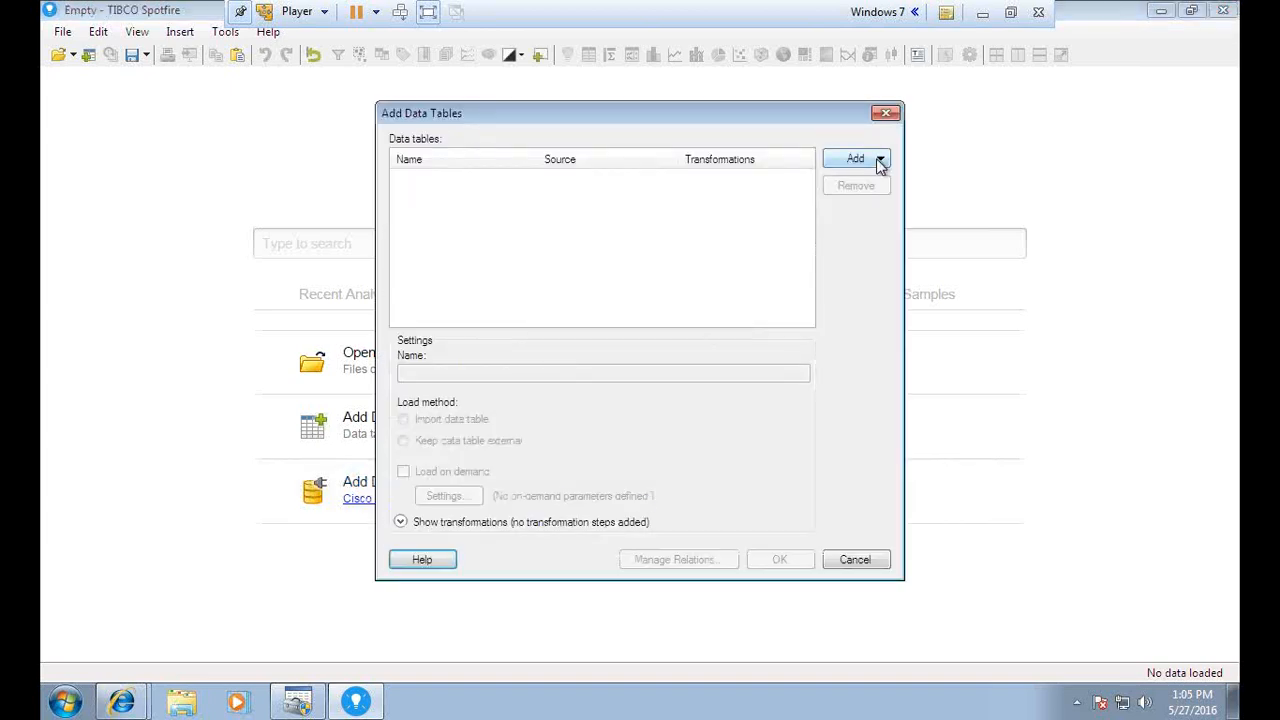
left_click(880, 160)
scroll(1093, 278, "down", 1)
scroll(1095, 275, "down", 1)
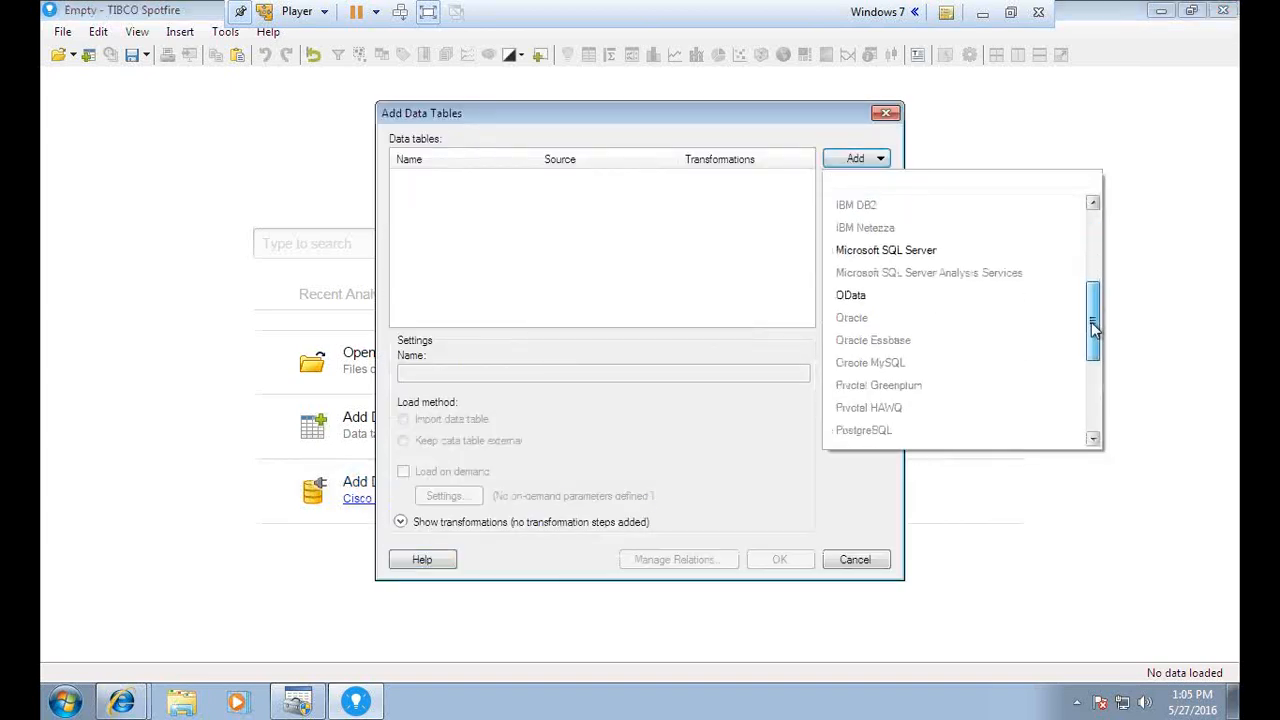
scroll(1097, 320, "down", 2)
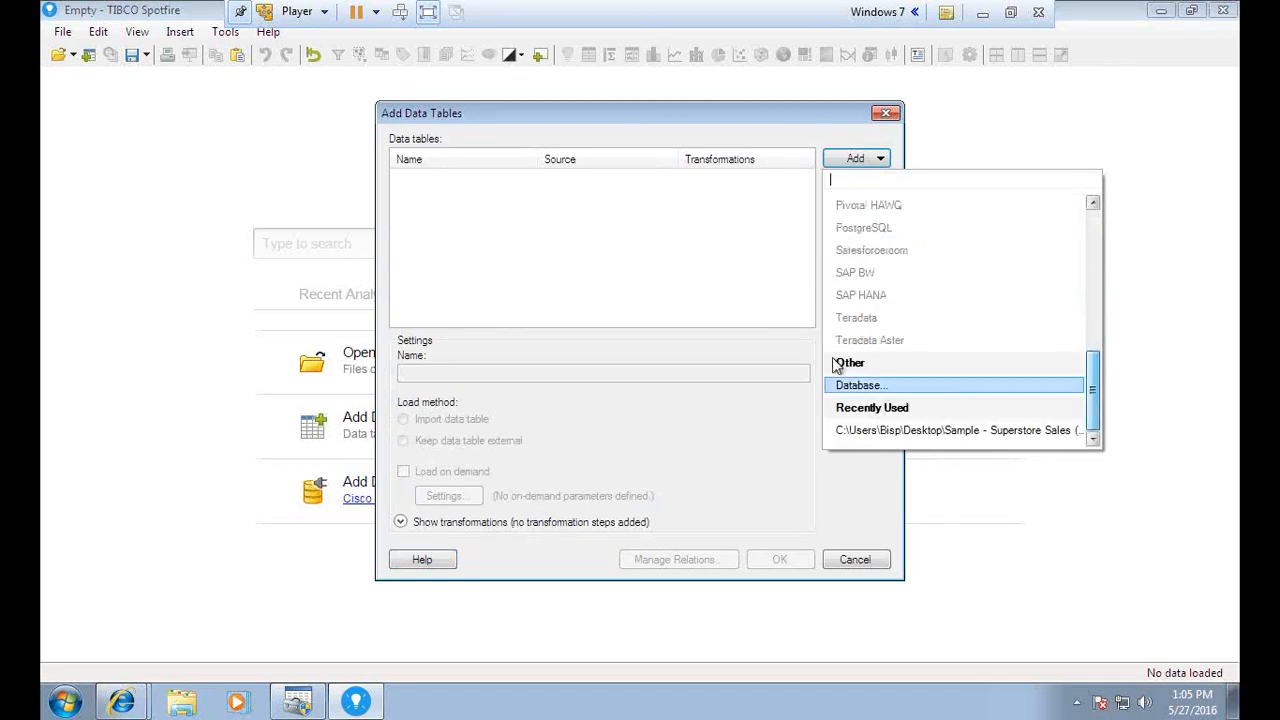
left_click(862, 386)
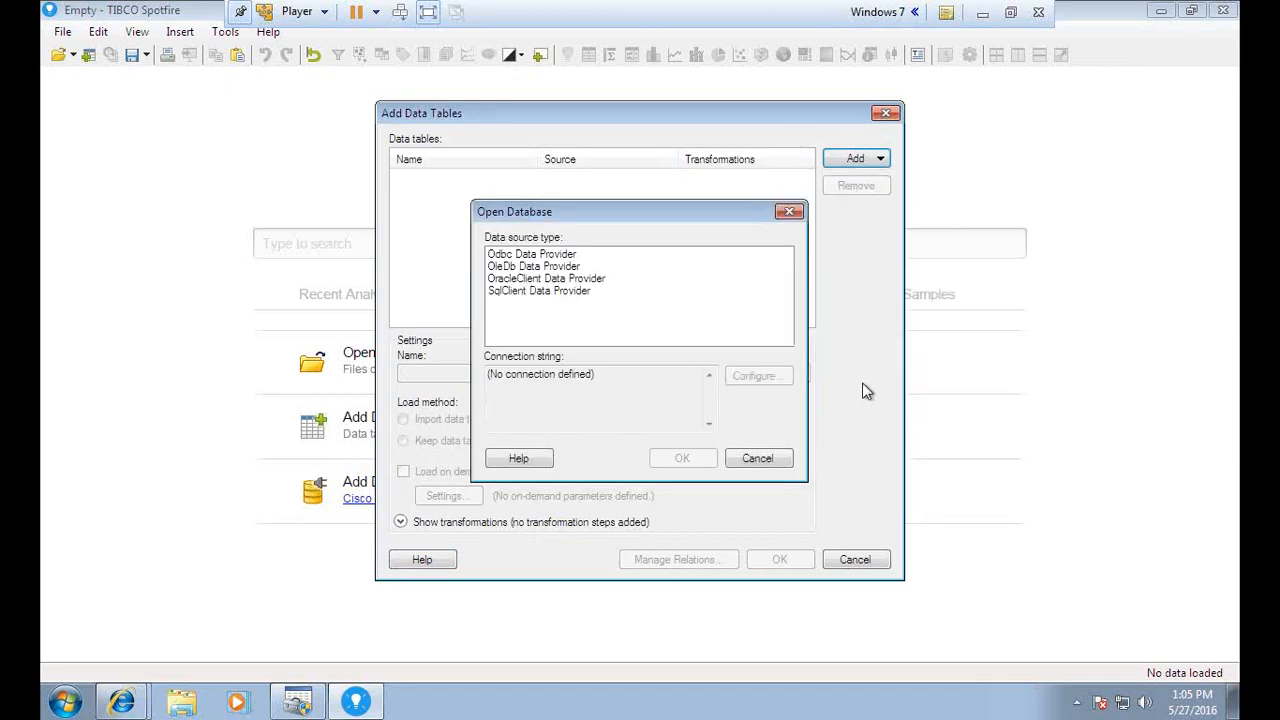
left_click(541, 256)
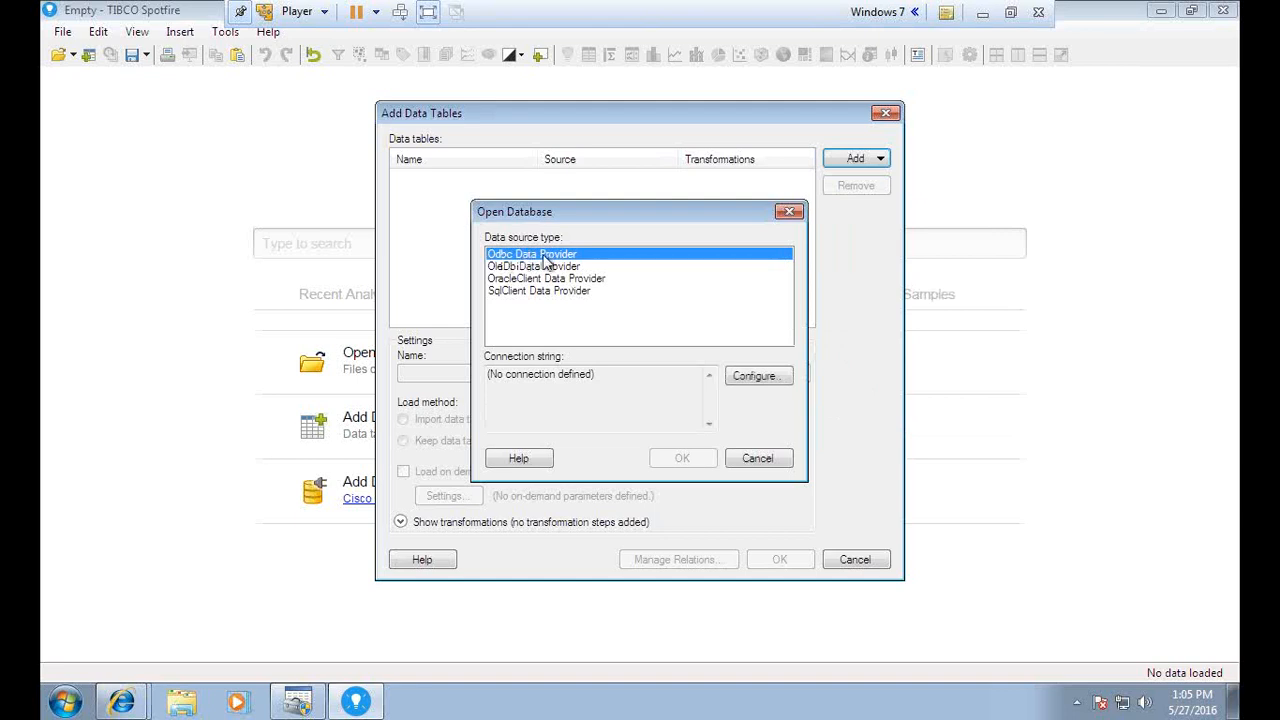
Configure the ODBC connection to use the system data source BispSFDCDsn
left_click(757, 380)
left_click(555, 265)
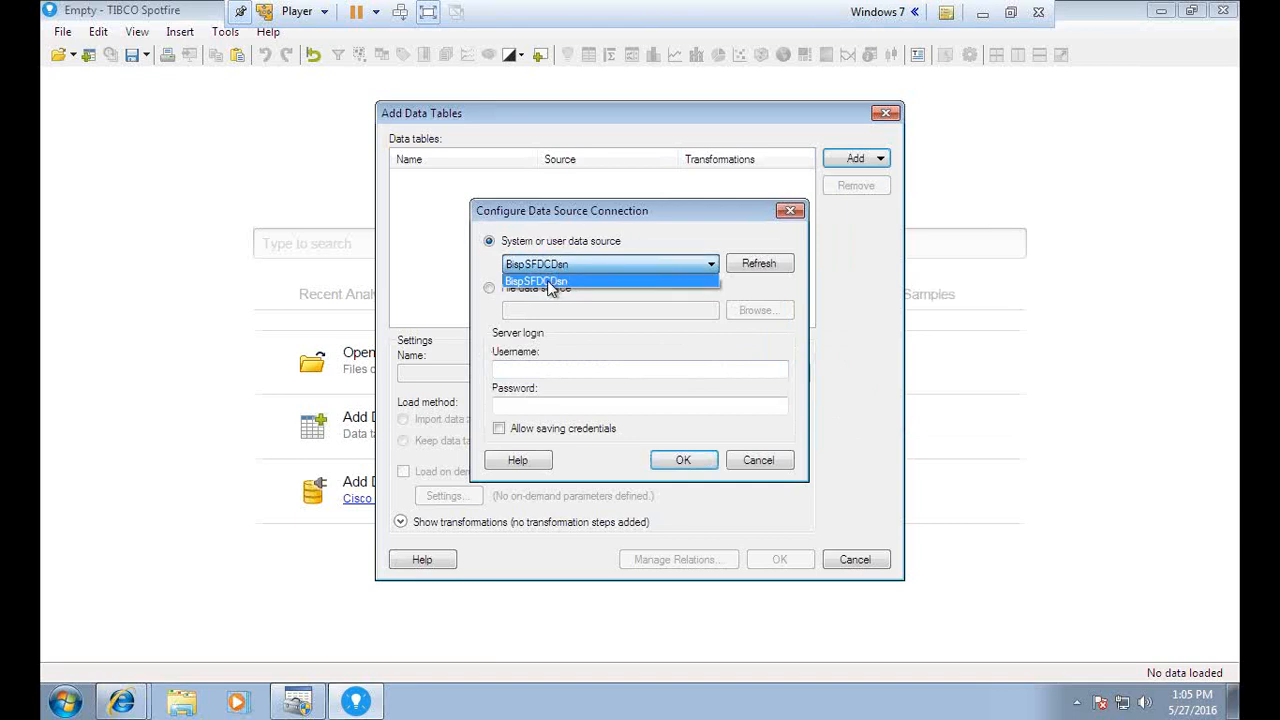
left_click(549, 282)
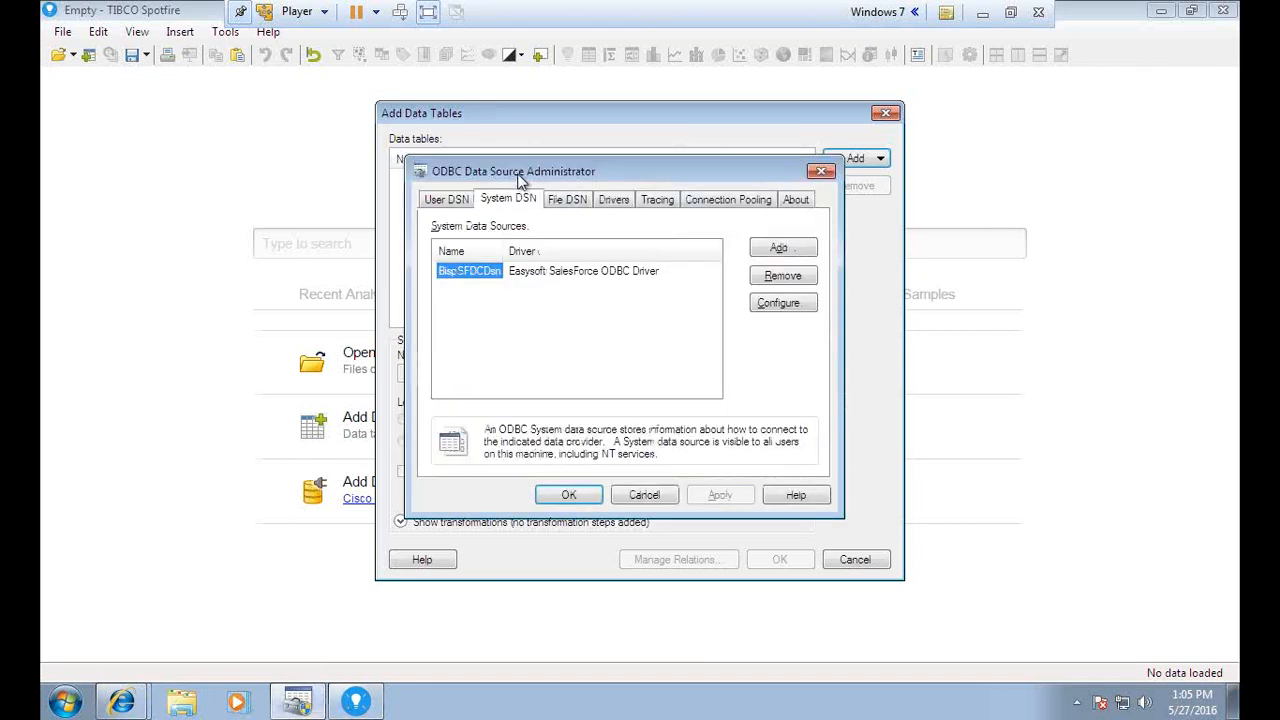
left_click_drag(519, 177, 273, 304)
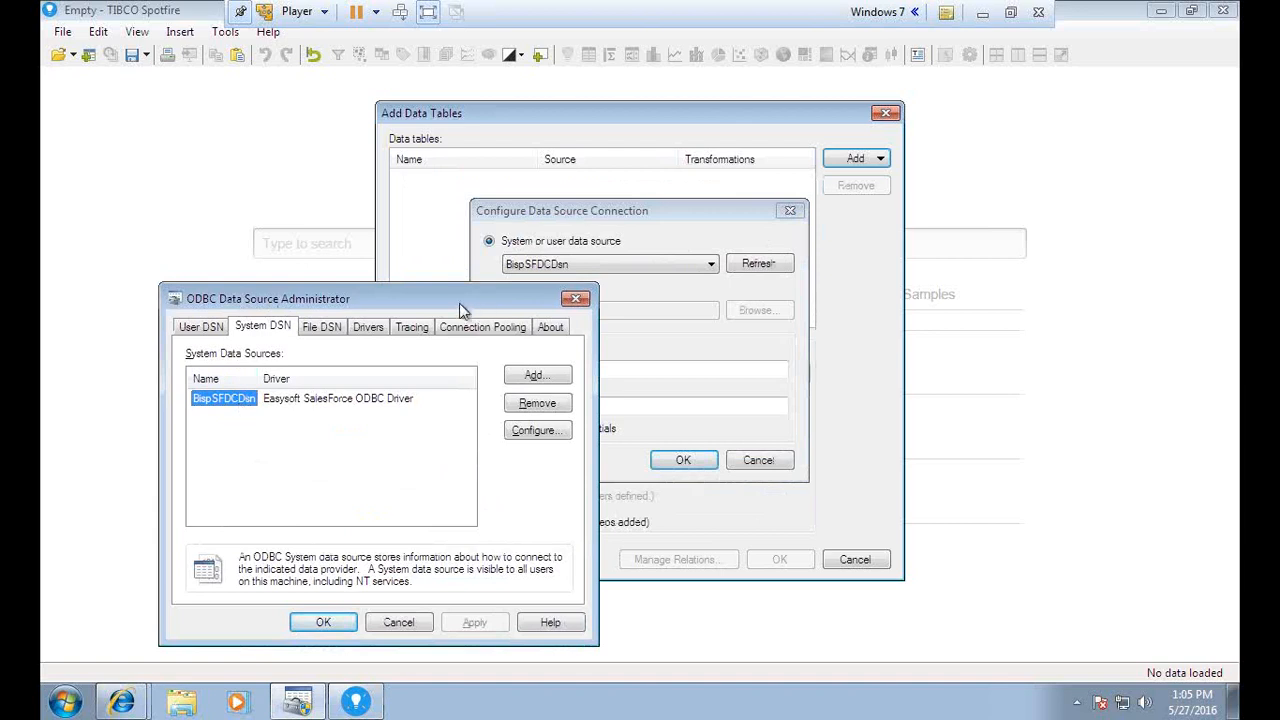
left_click_drag(464, 308, 360, 310)
left_click(683, 462)
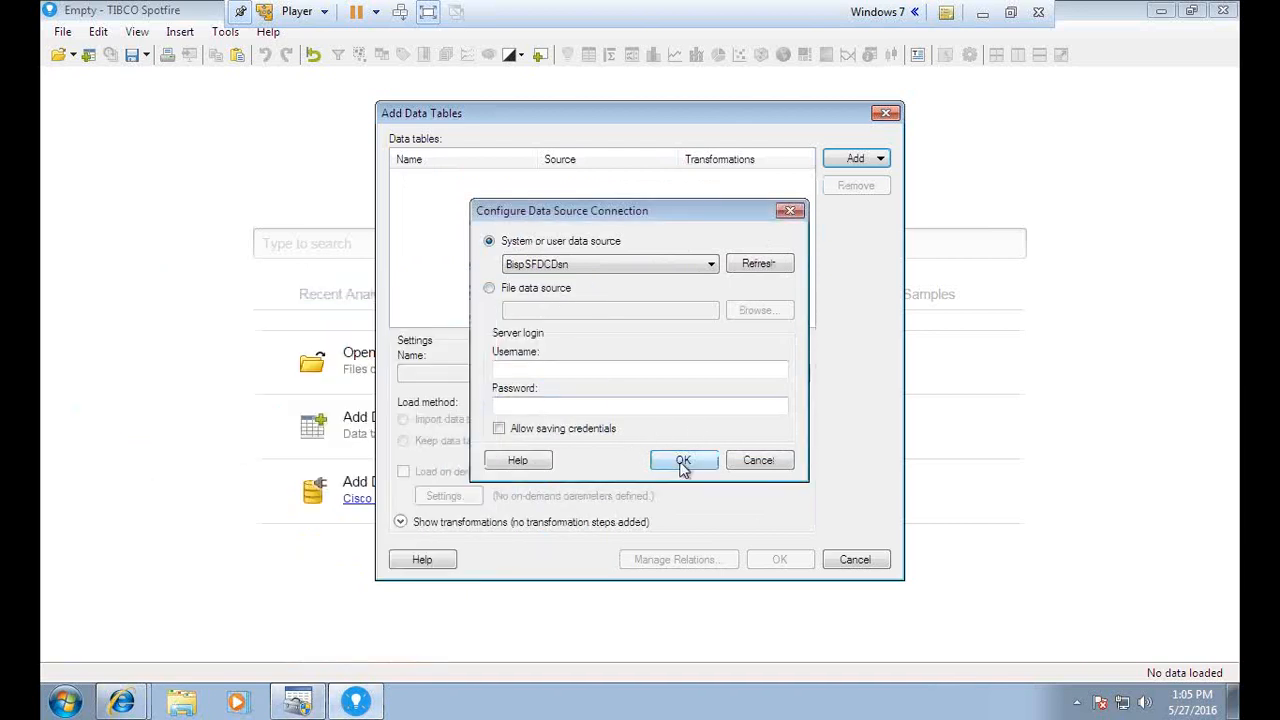
Under DBO, include the whole Opportunity table and name the data source BISPSfdcConnectivity
left_click(683, 460)
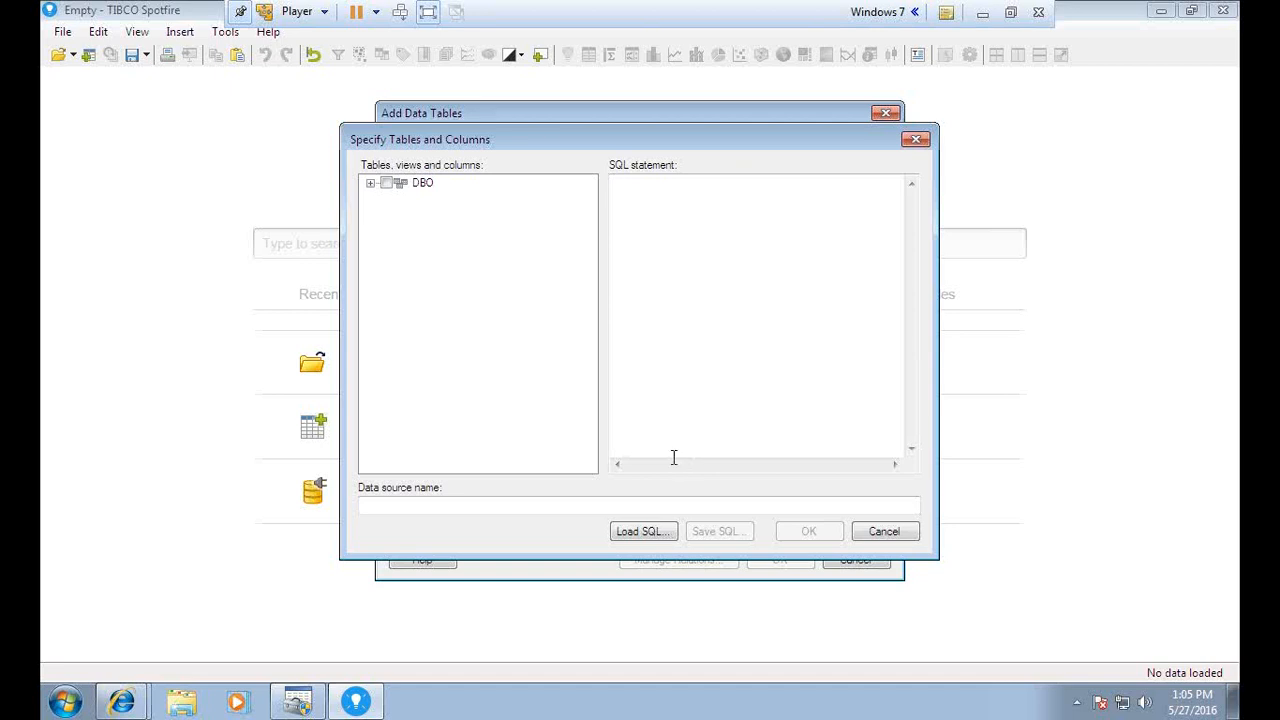
left_click(370, 185)
left_click_drag(590, 207, 592, 344)
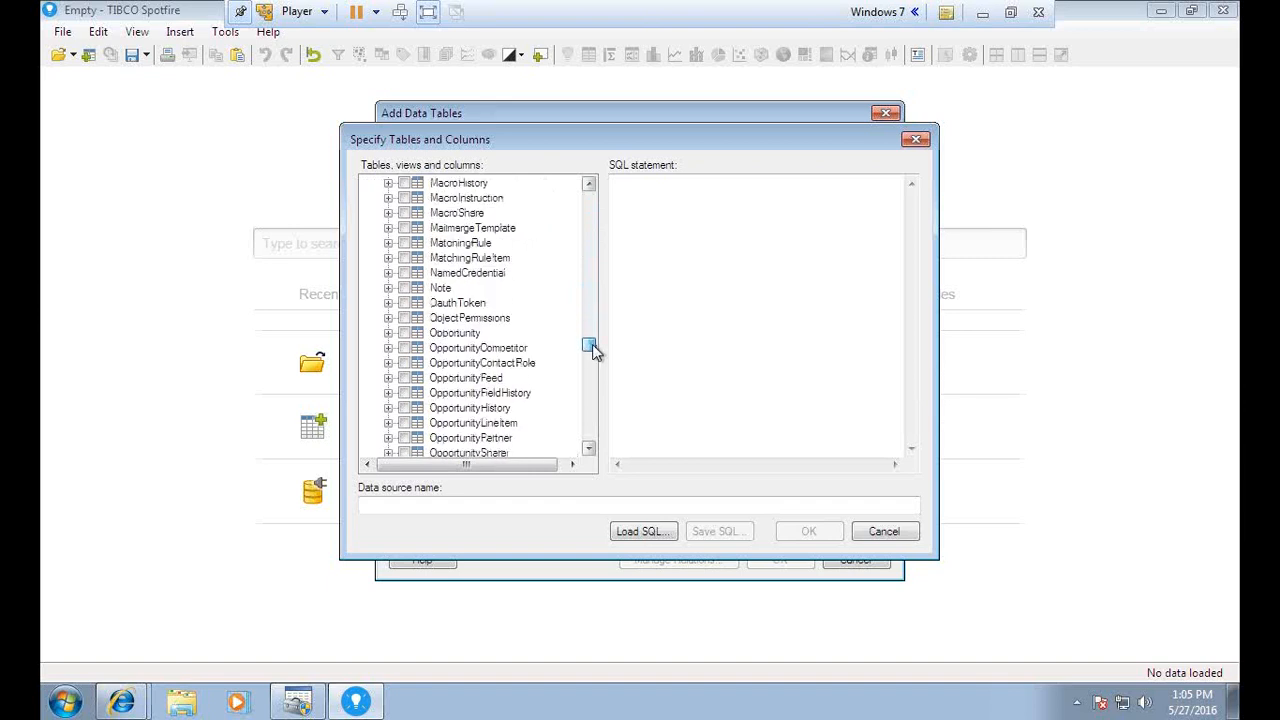
left_click(403, 333)
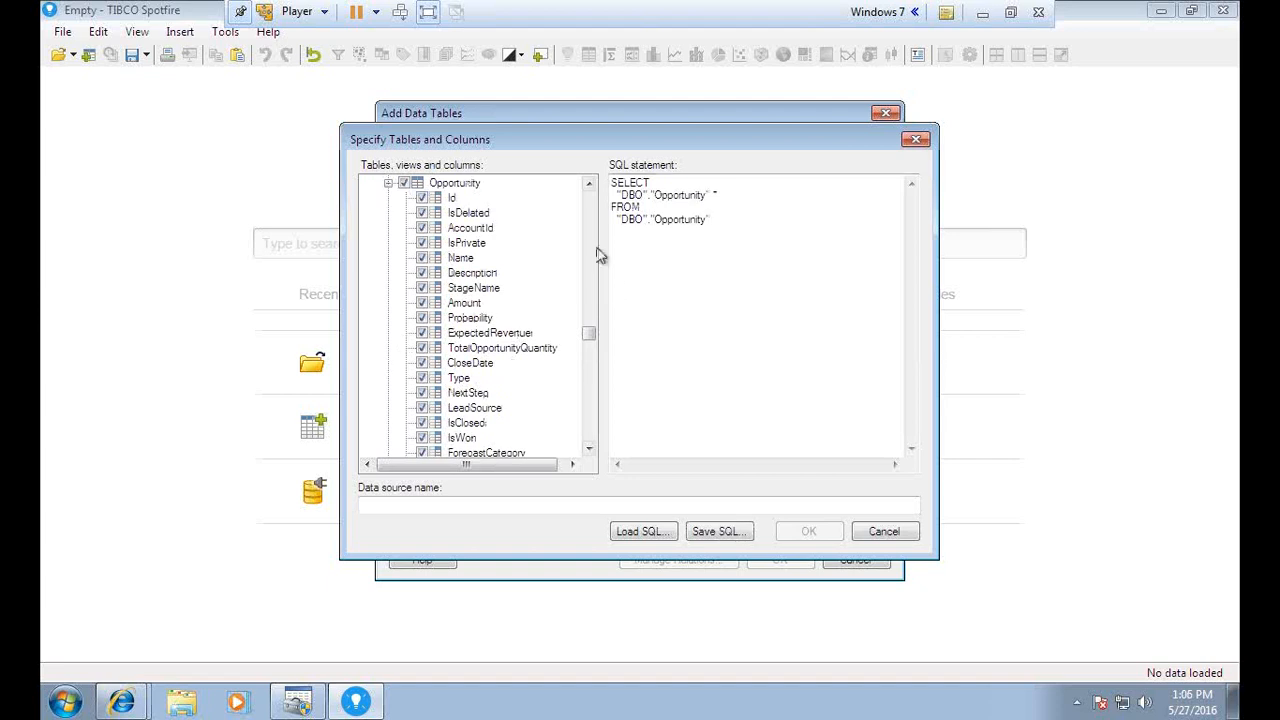
left_click_drag(614, 183, 652, 219)
left_click(672, 280)
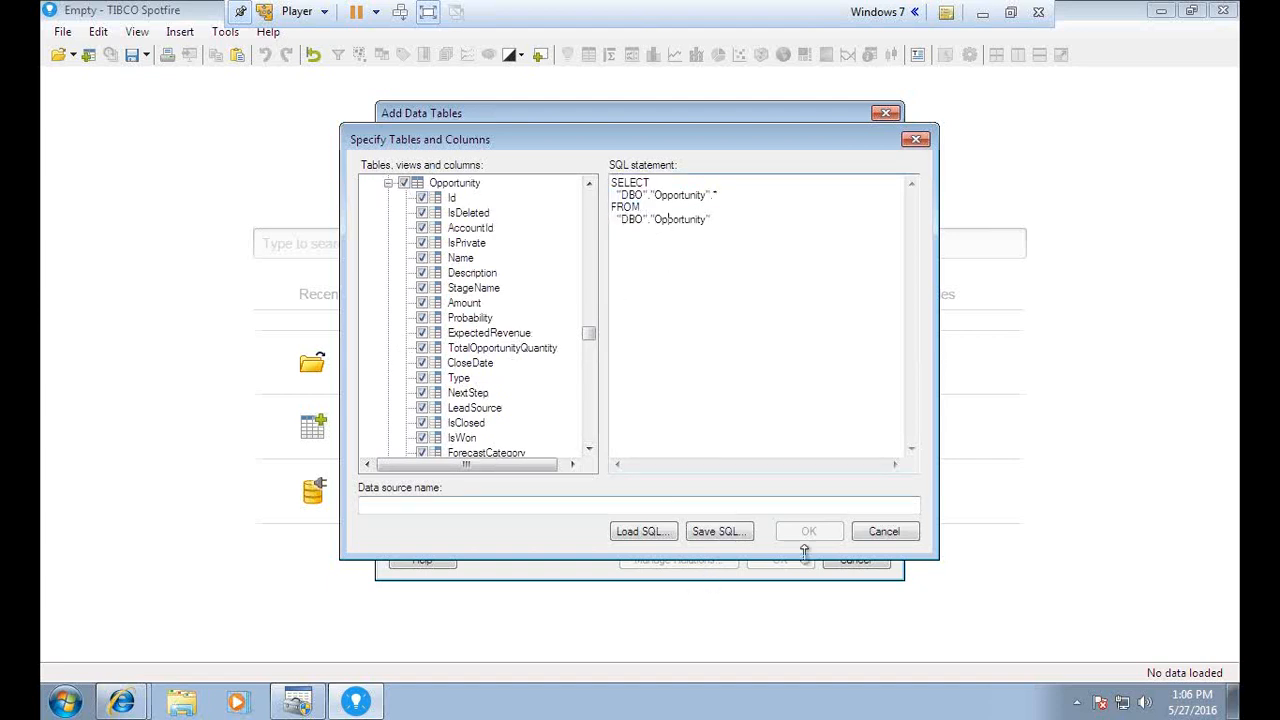
left_click(506, 504)
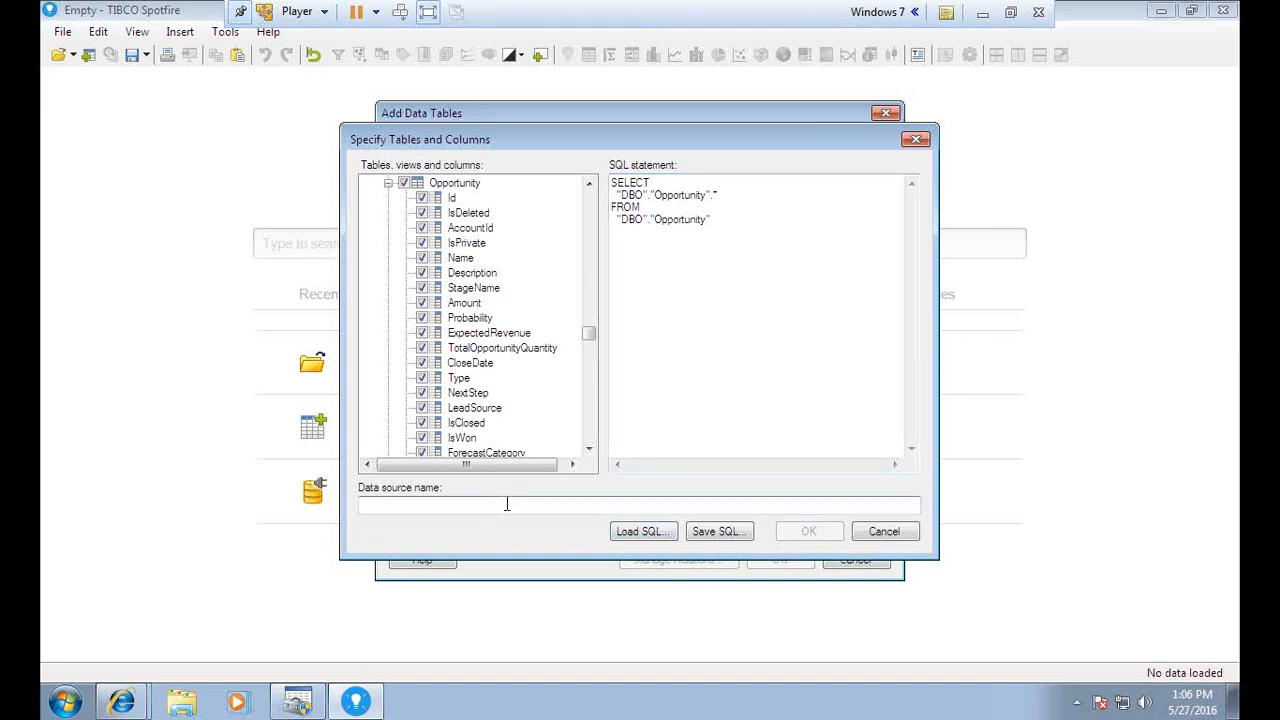
type("Bi")
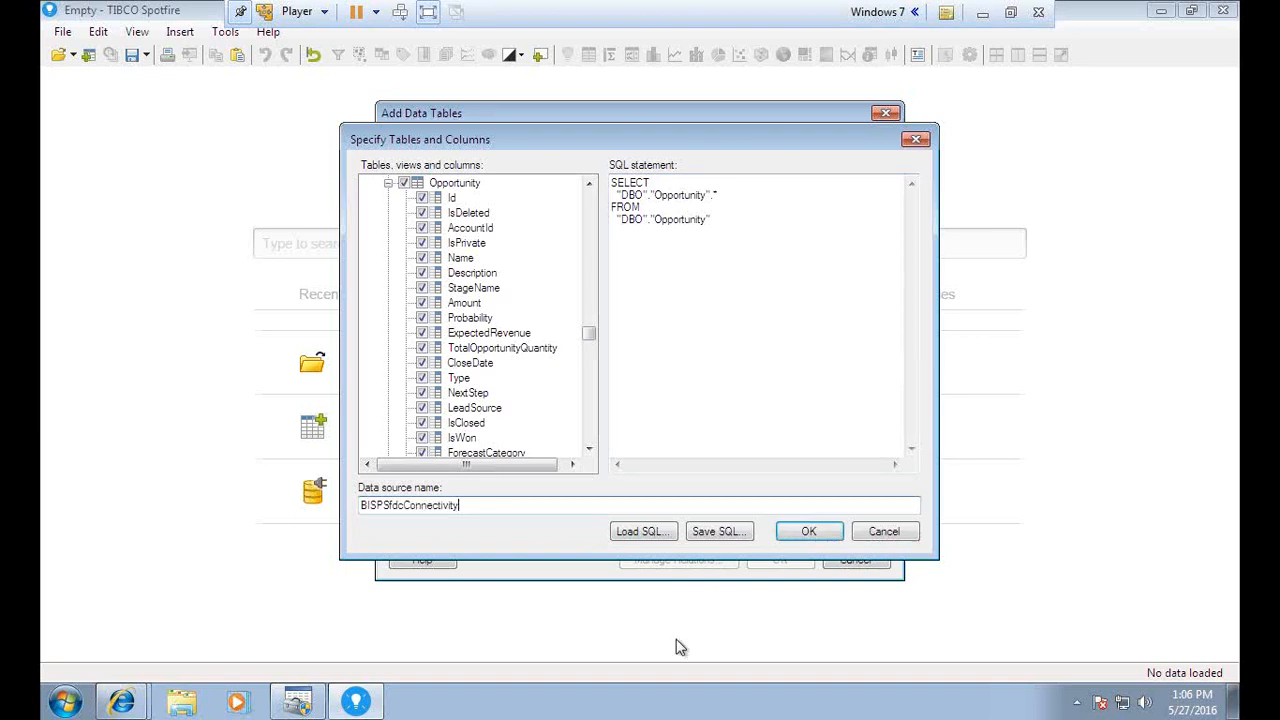
Load the 31-row, 41-column BISPSfdcConnectivity table and close Recommended visualizations
left_click(808, 532)
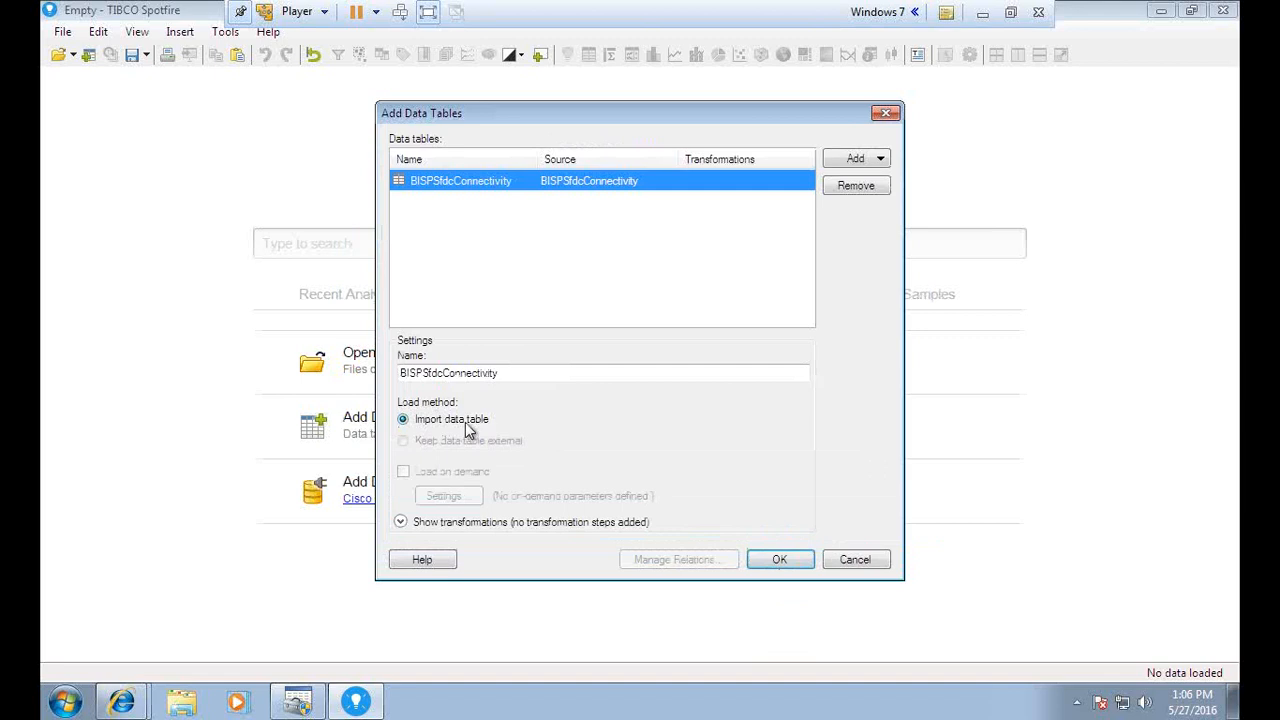
left_click(789, 566)
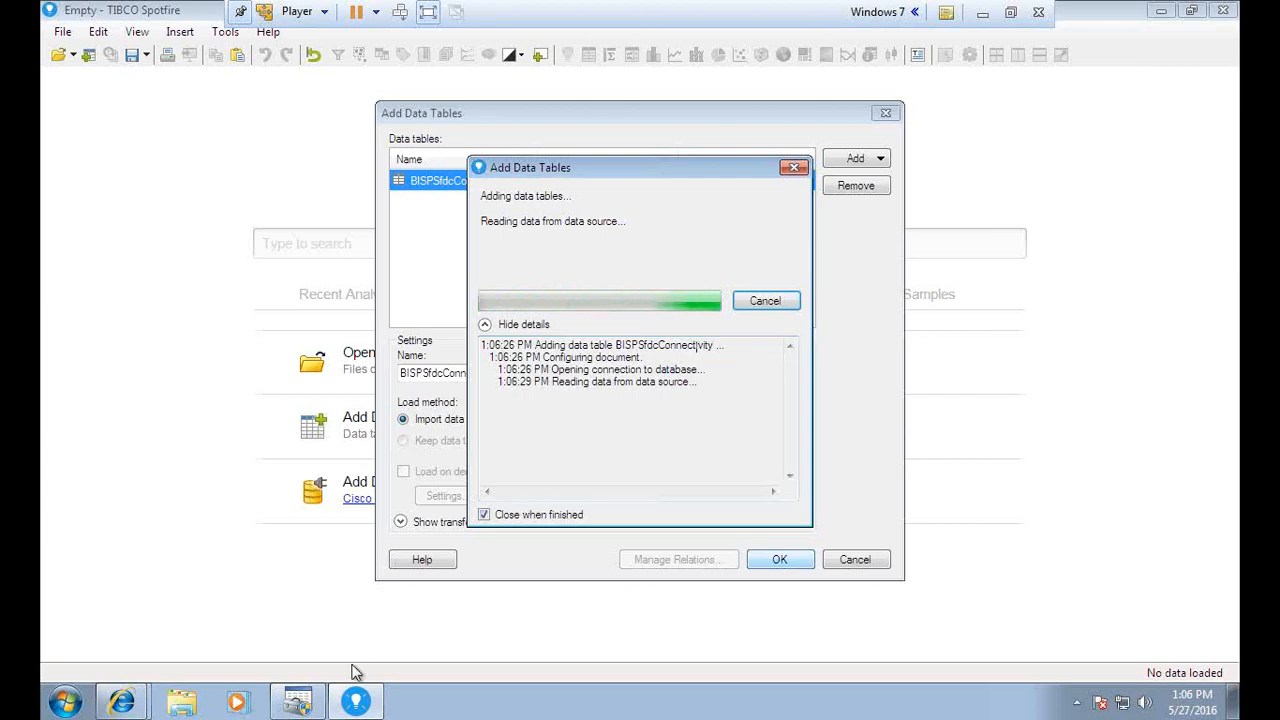
left_click(1010, 12)
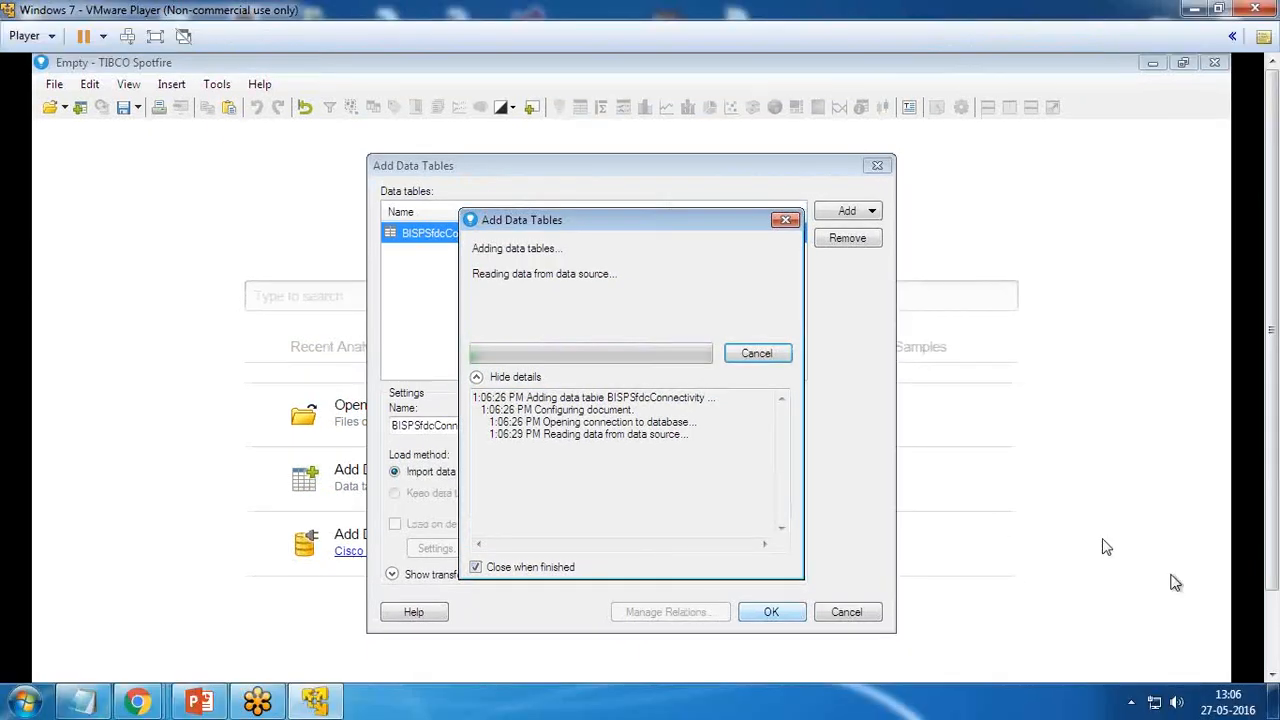
left_click(156, 38)
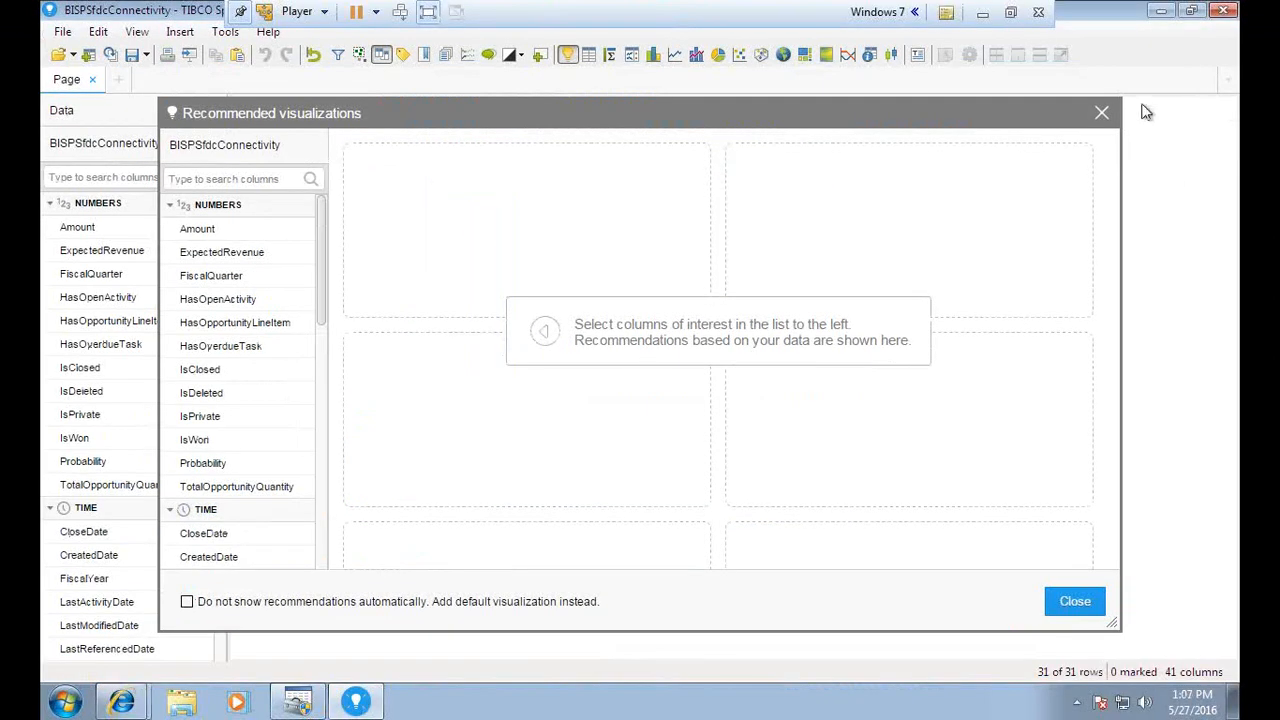
left_click(1102, 113)
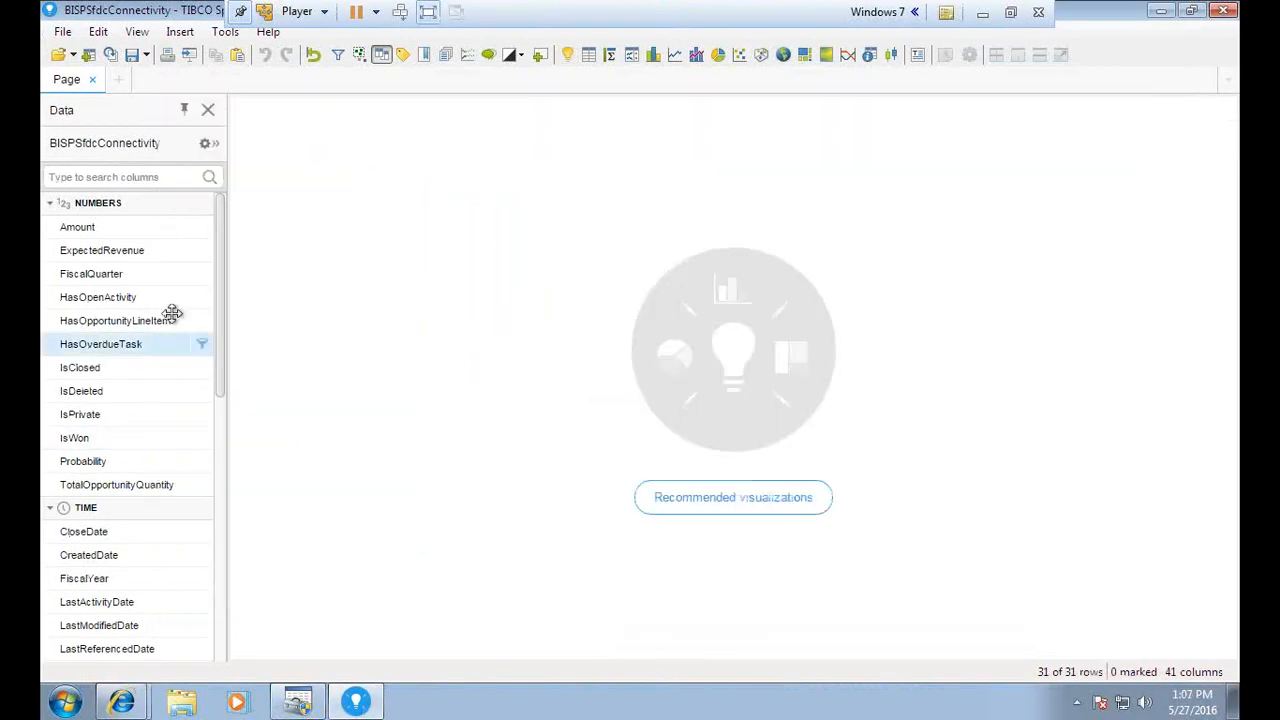
Collapse the NUMBERS, TIME, CATEGORIES, IDENTIFIERS and TEXT groups in the Data panel
left_click_drag(226, 262, 220, 229)
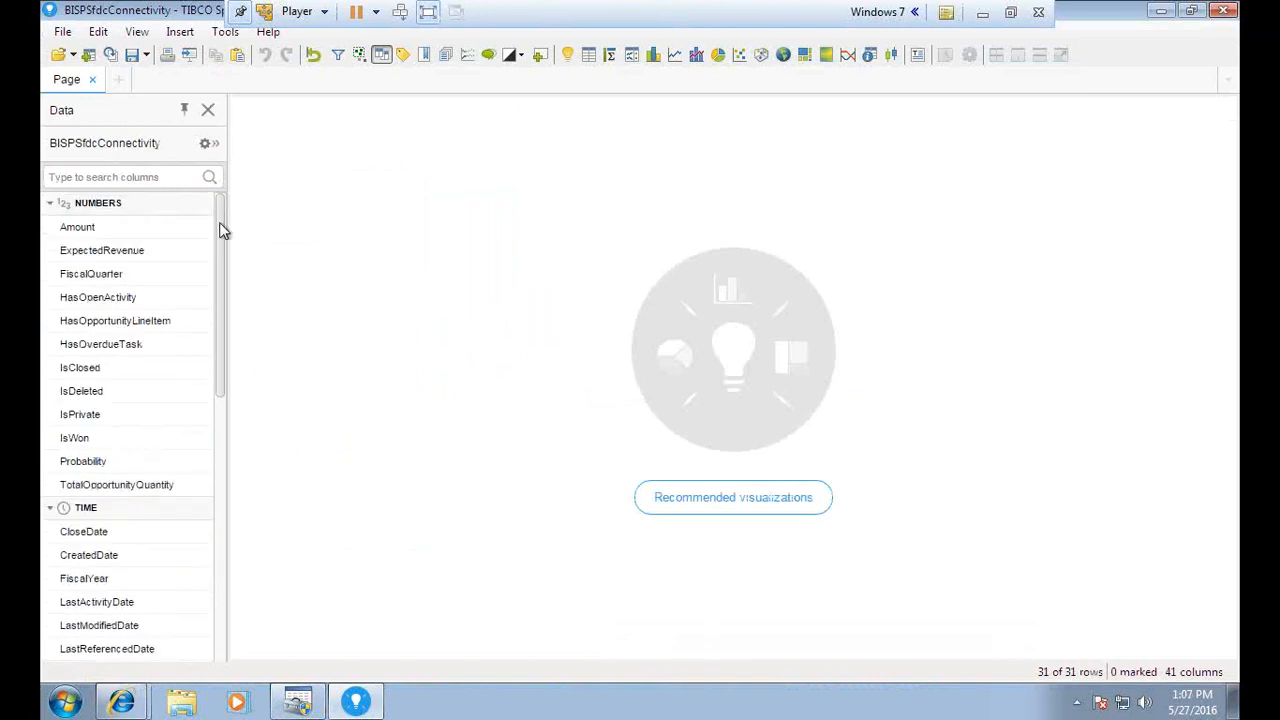
left_click(50, 204)
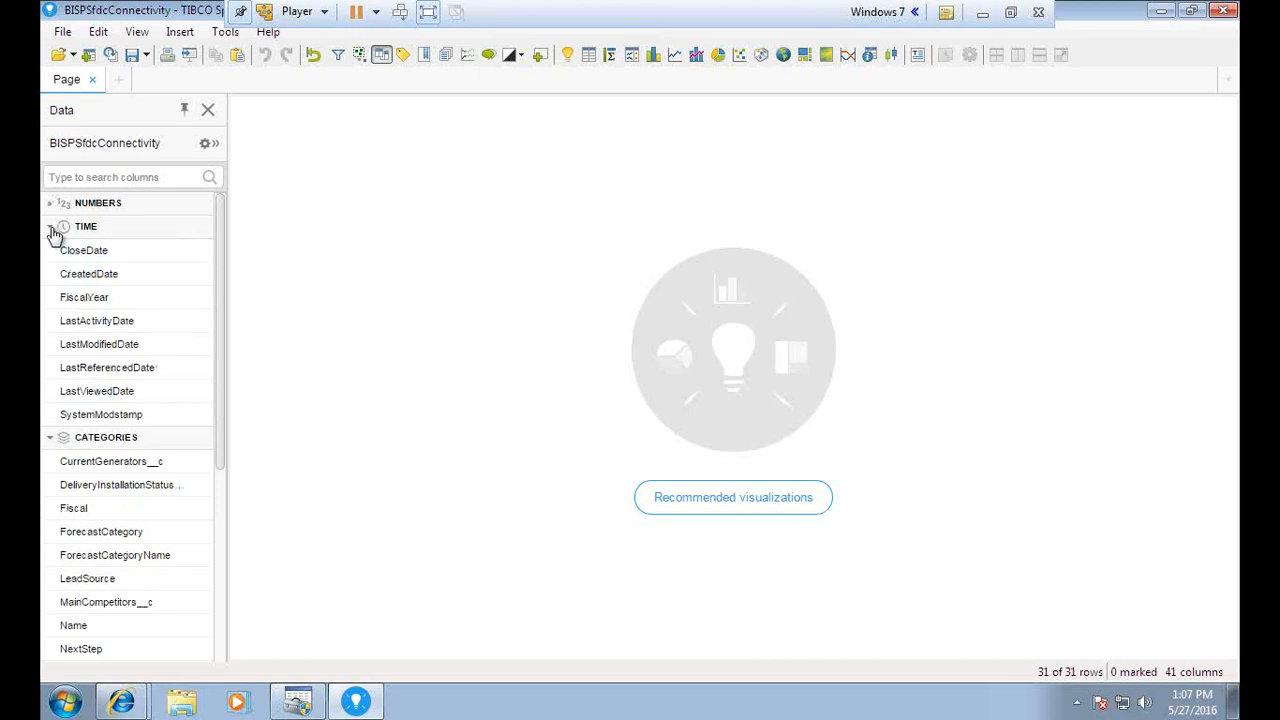
left_click(51, 228)
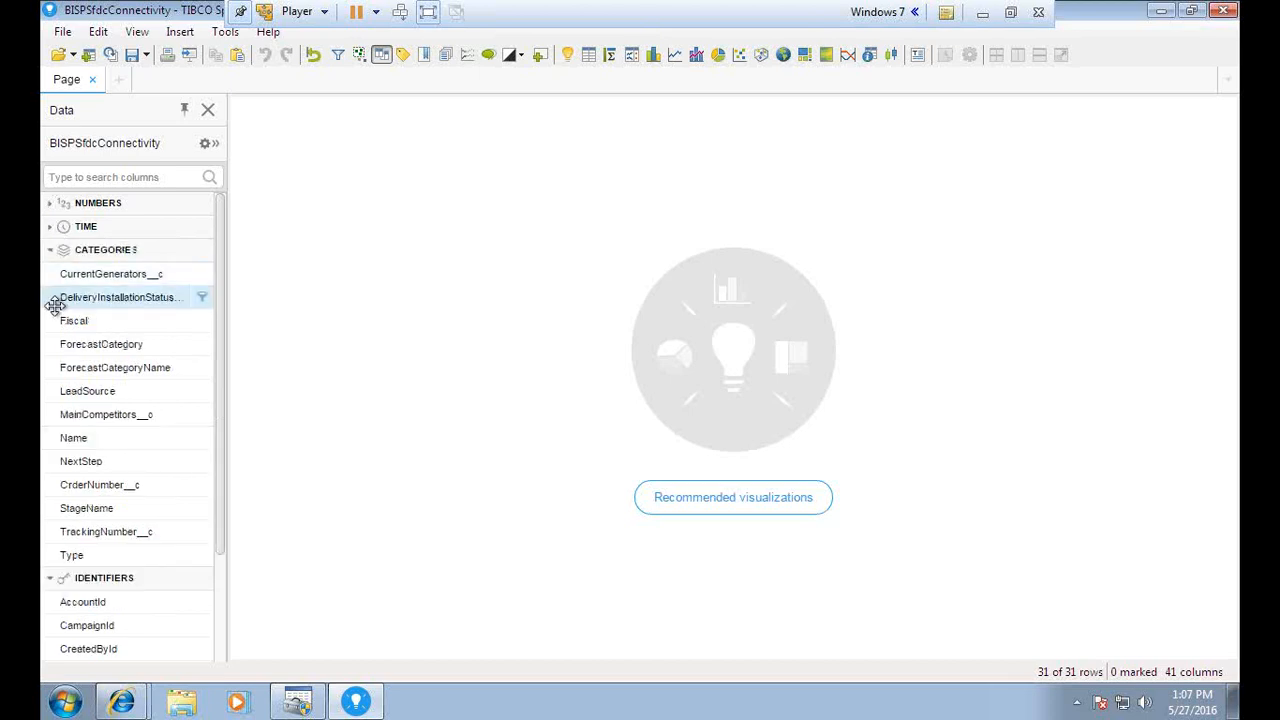
left_click(51, 250)
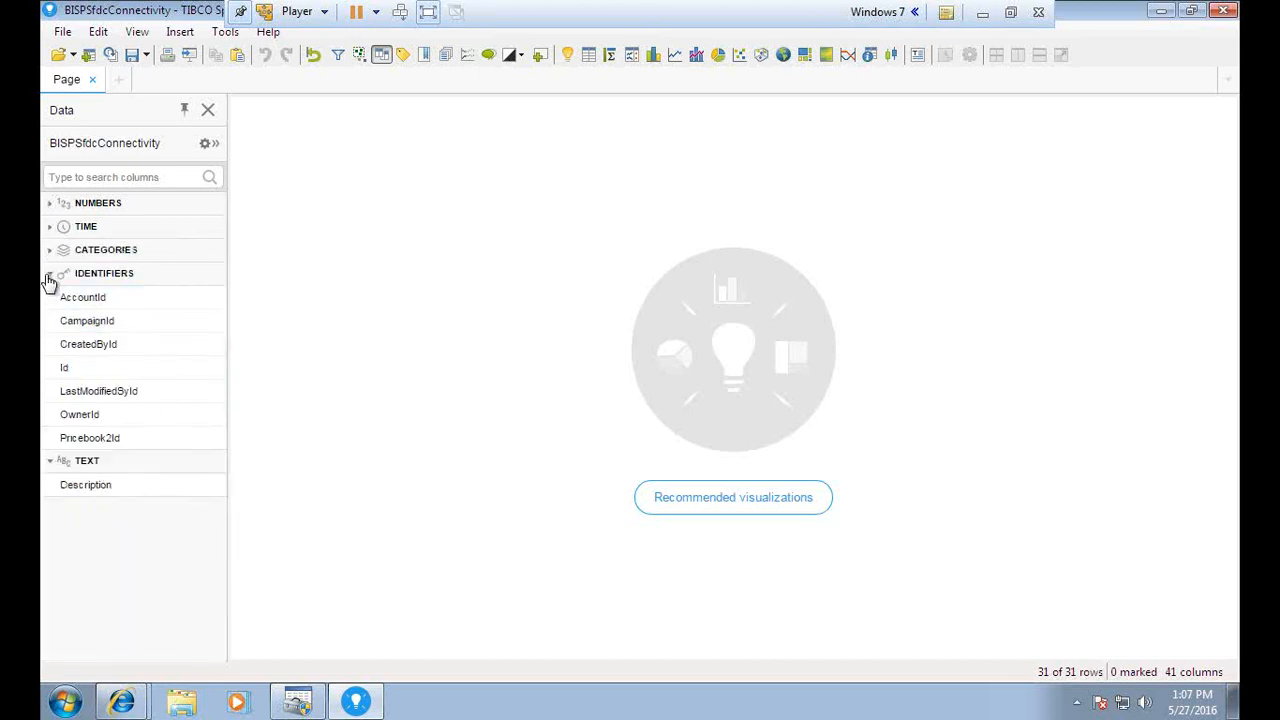
left_click(50, 273)
left_click(50, 297)
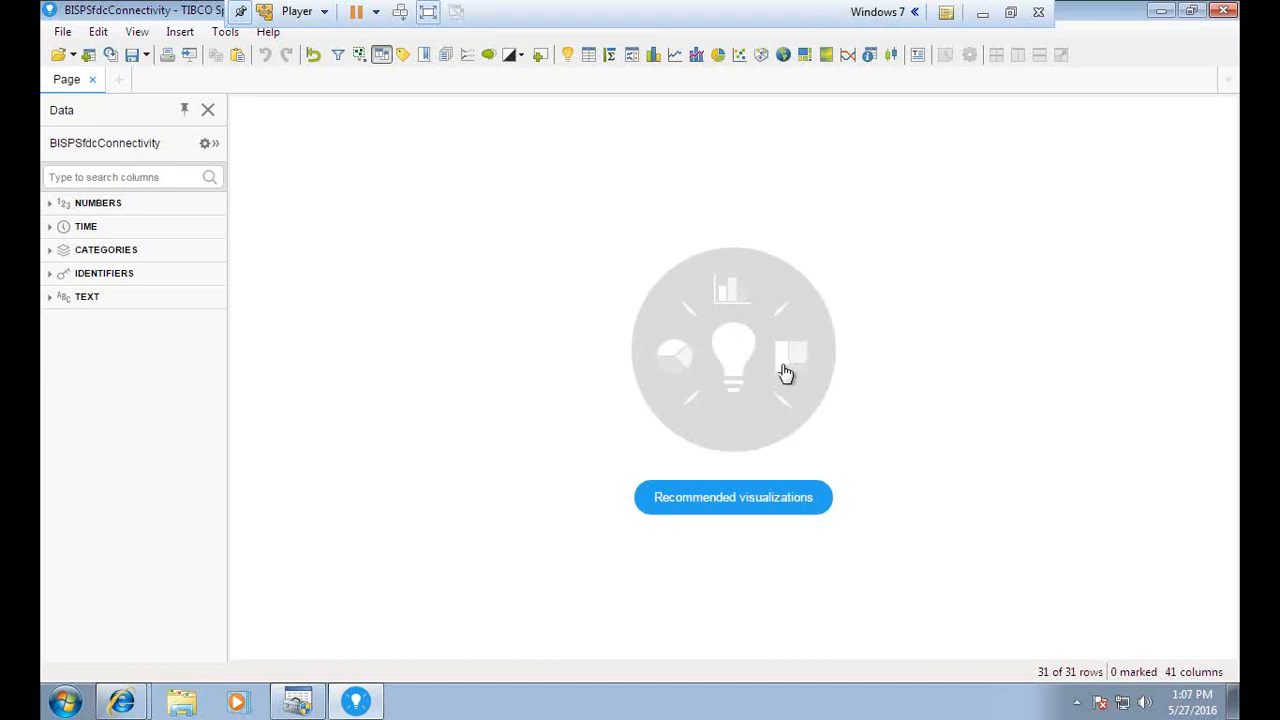
Insert a table of the 31 opportunity rows and mark a single row in it
left_click(589, 55)
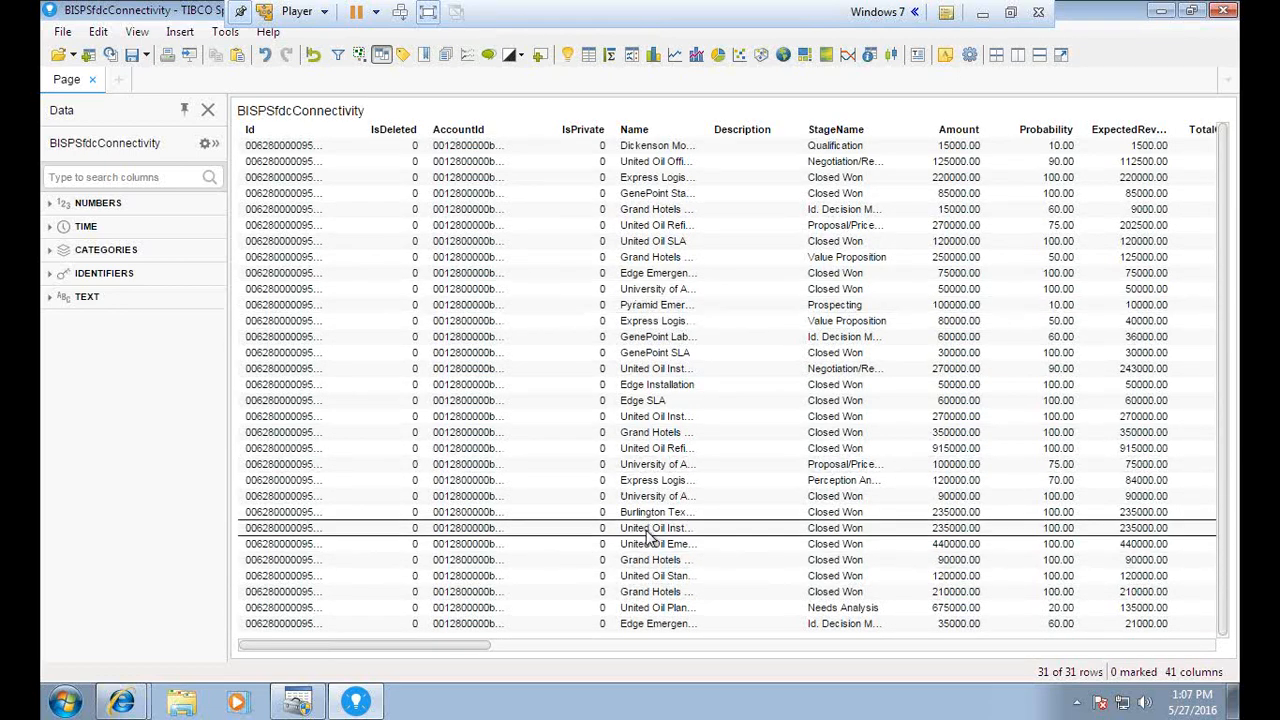
left_click_drag(525, 165, 547, 307)
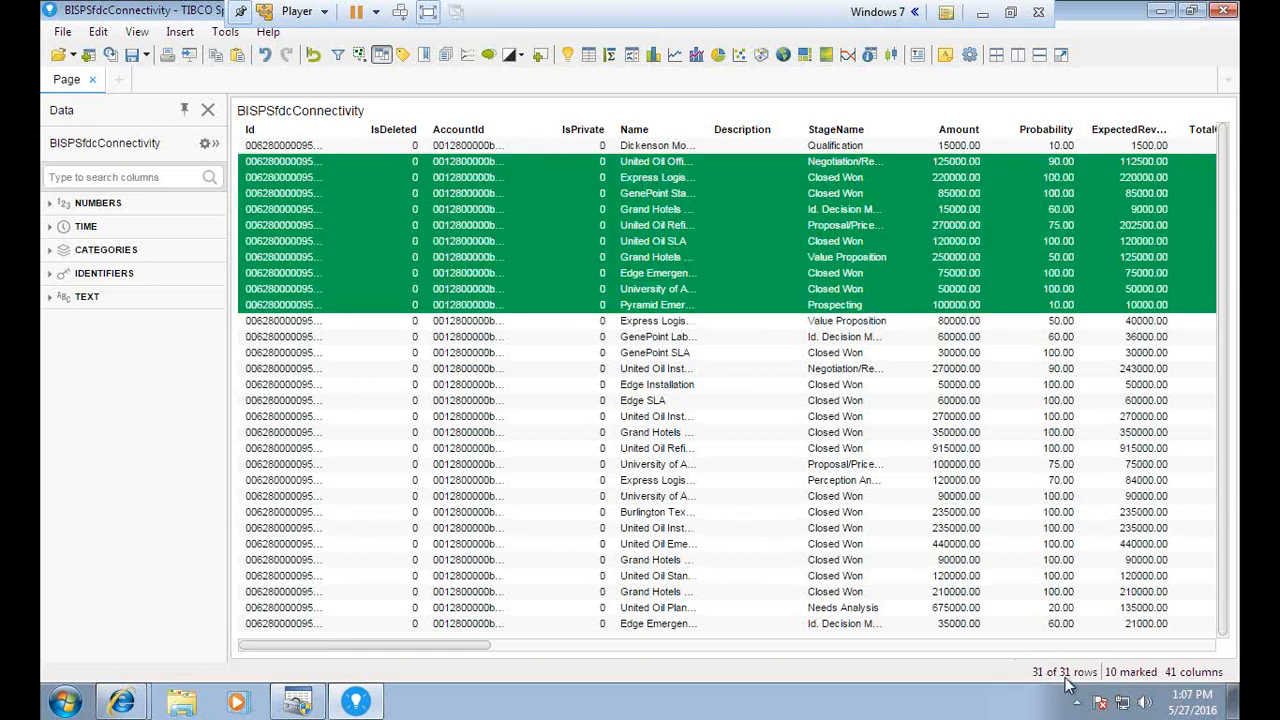
left_click(406, 164)
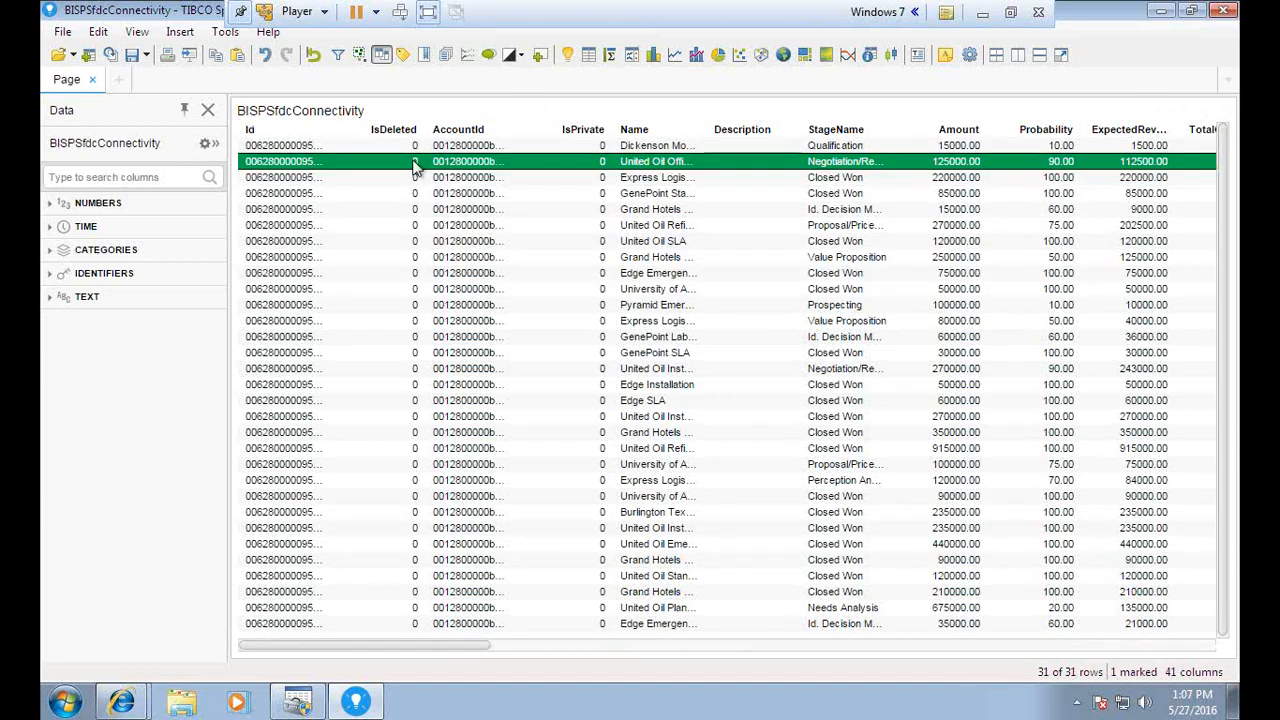
Insert a Distribution – StageName bar chart and clear the row marking
left_click(651, 56)
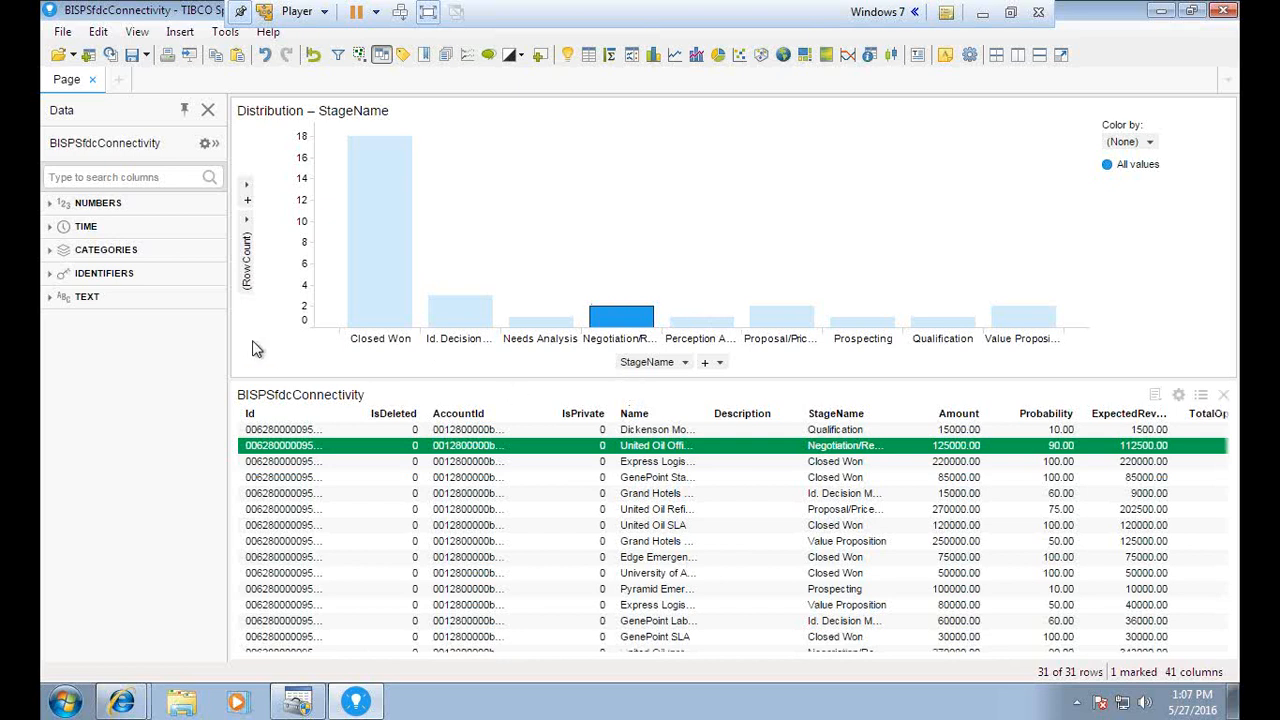
left_click(279, 345)
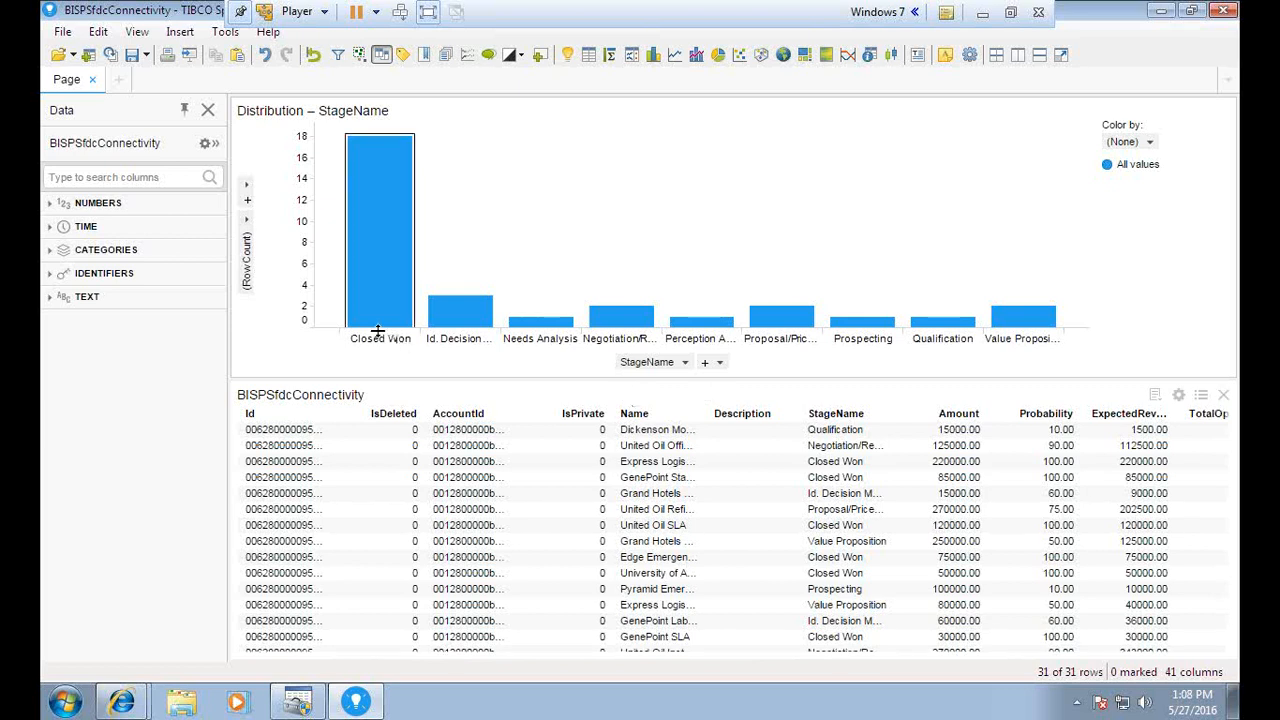
Set the bar chart's y-axis to Sum(Amount) per StageName
left_click(250, 238)
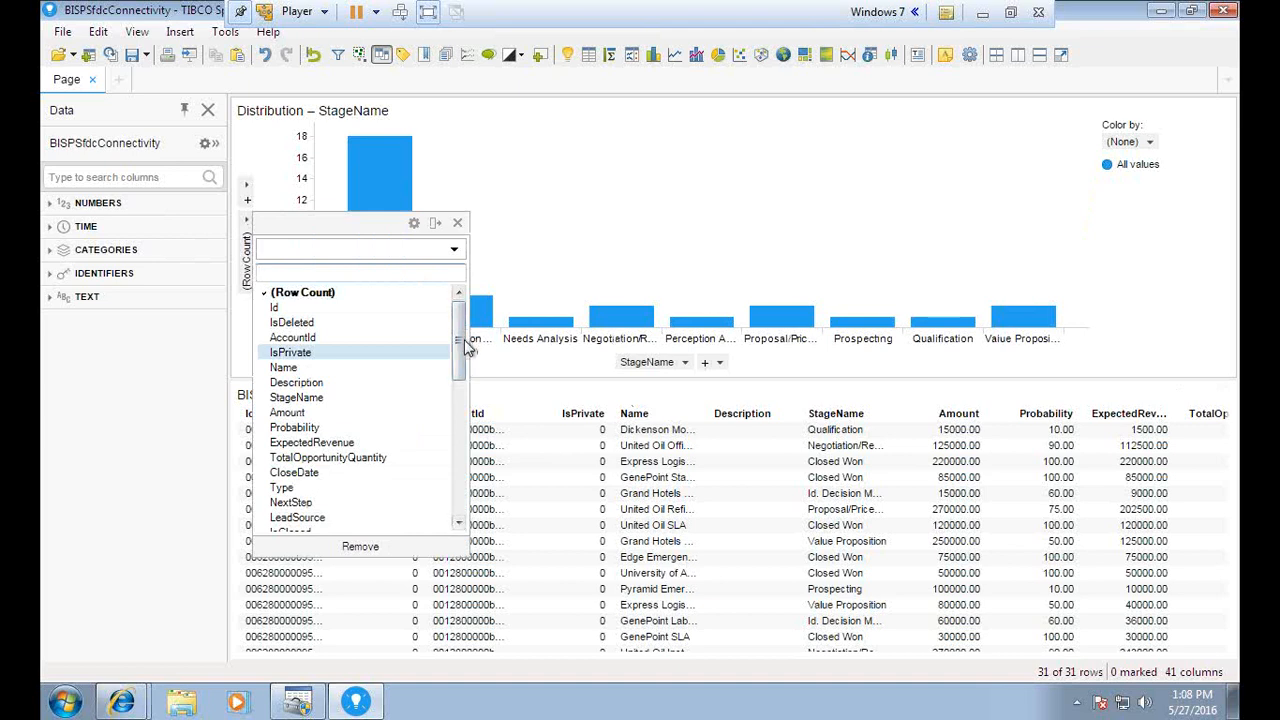
scroll(462, 345, "down", 1)
scroll(462, 345, "down", 1)
scroll(462, 345, "up", 1)
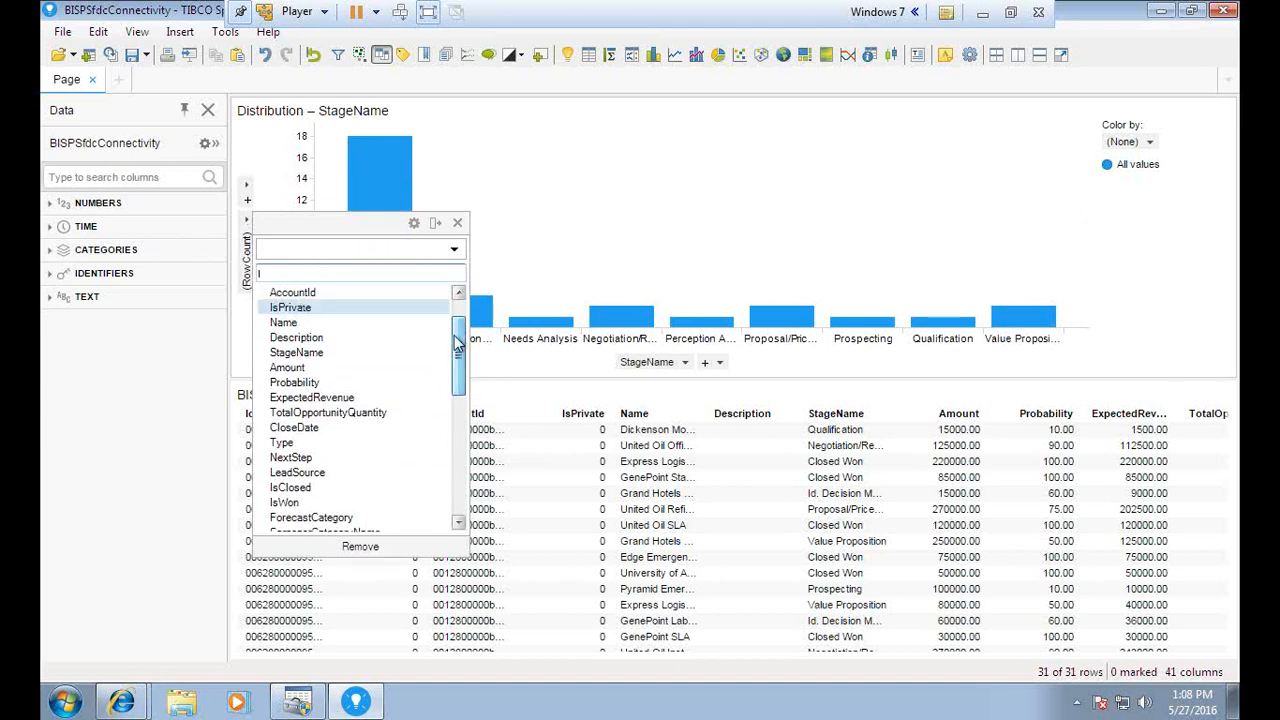
left_click(290, 367)
left_click(457, 222)
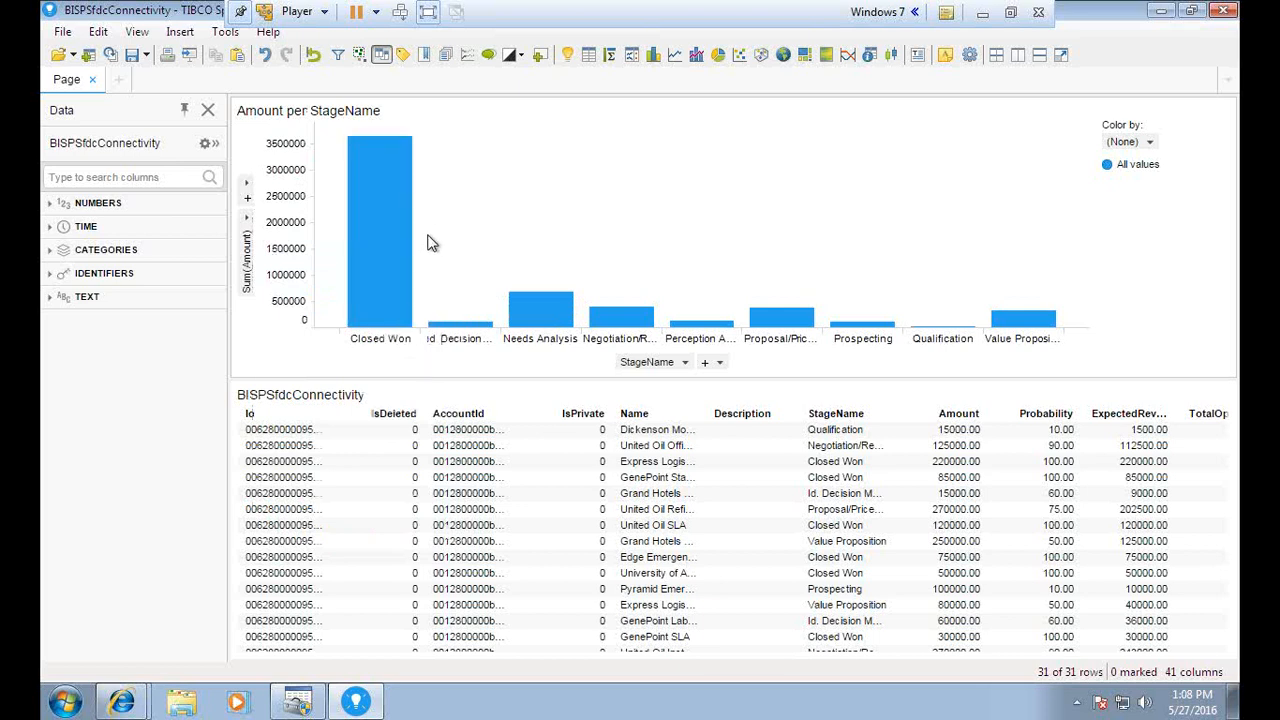
Colour the bars by StageName and enlarge the chart by lowering the splitter above the table
left_click(1149, 142)
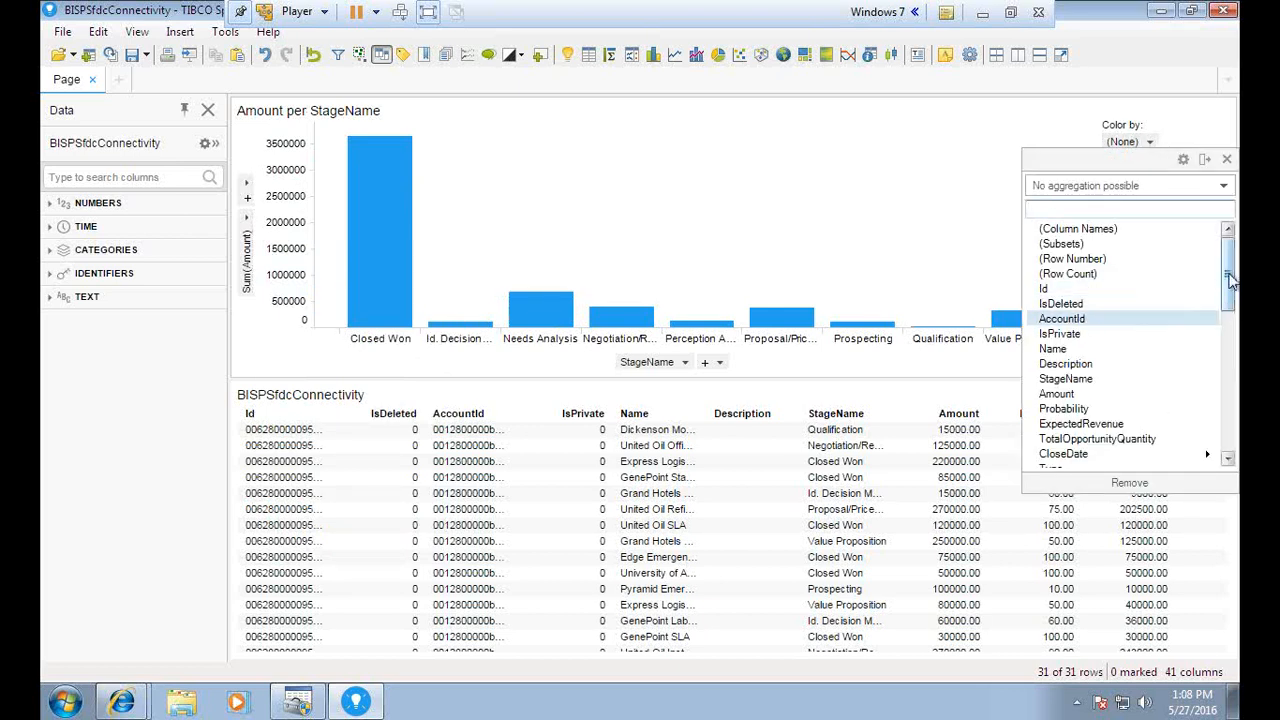
scroll(1095, 290, "down", 2)
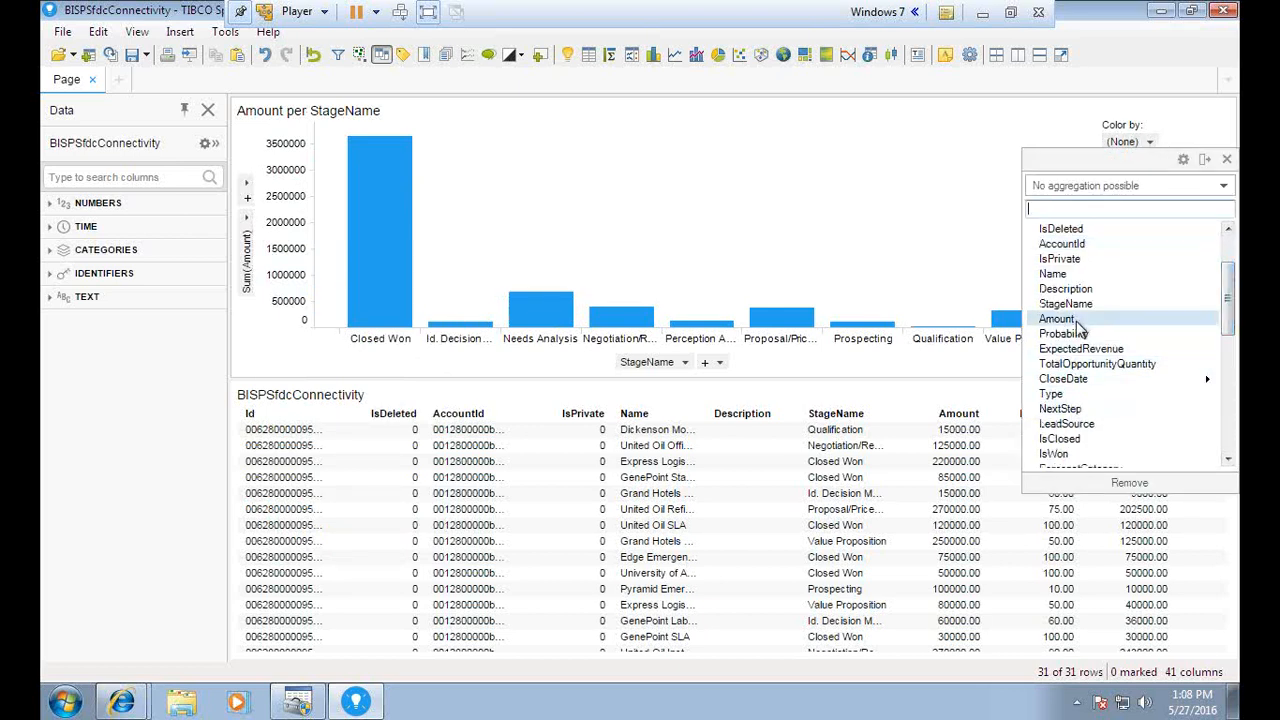
left_click(1070, 304)
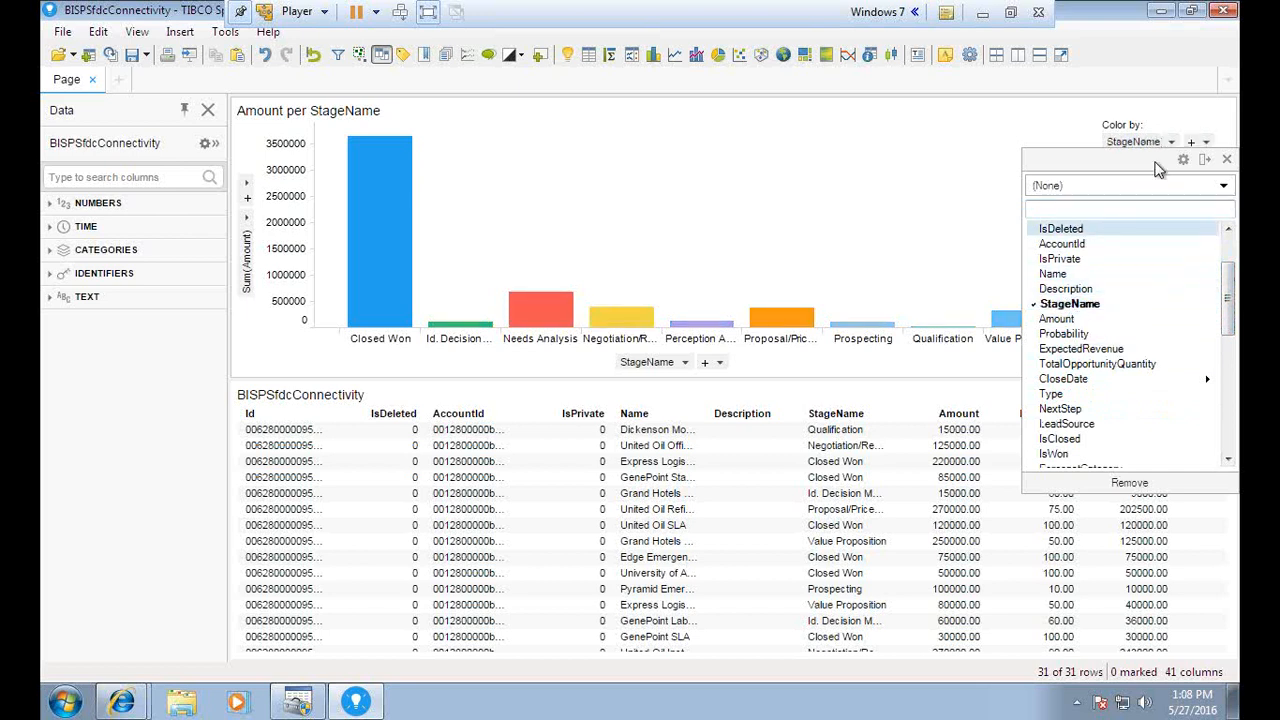
left_click(1227, 159)
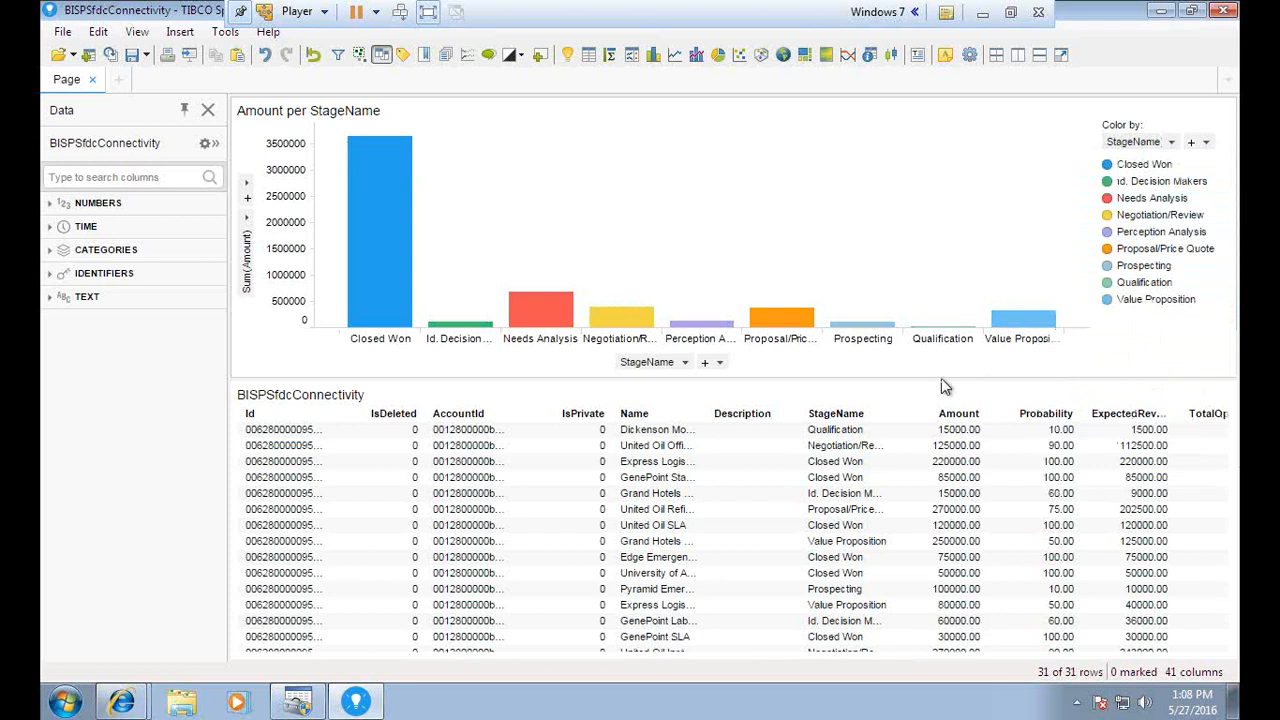
left_click_drag(940, 378, 934, 488)
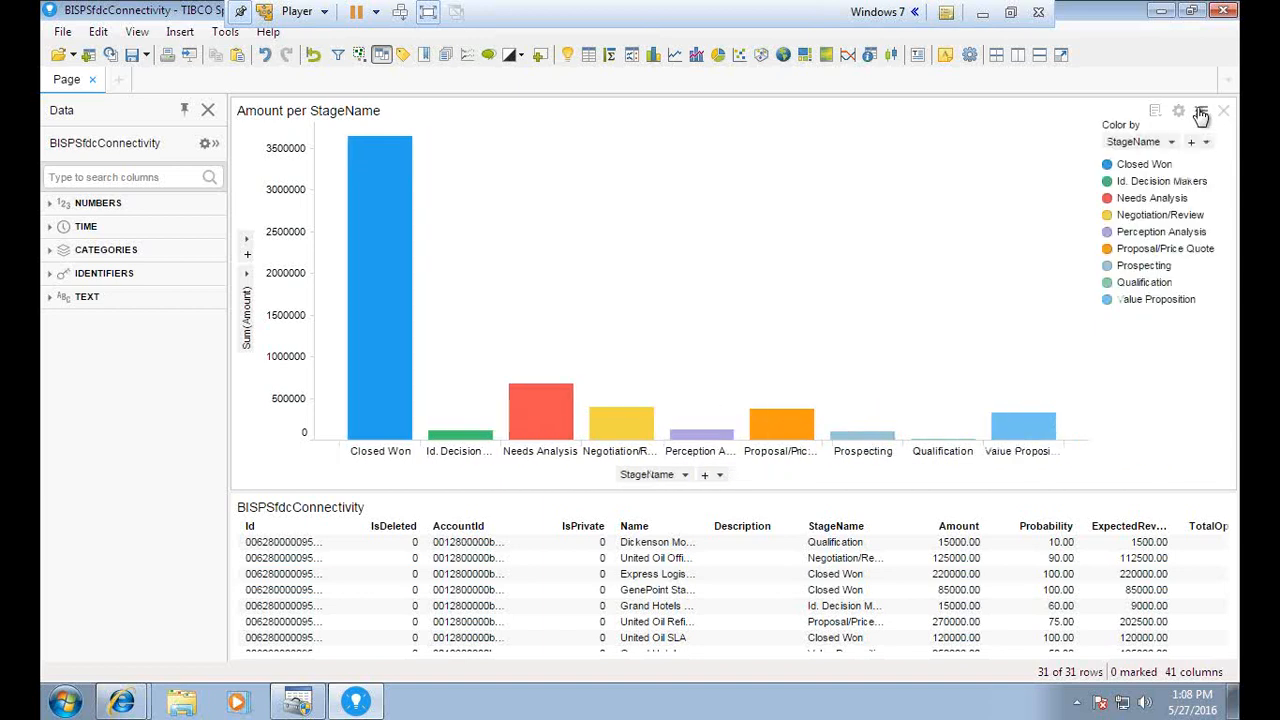
Hide the Amount per StageName colour legend and open the chart's Properties dialog at General
left_click(1201, 113)
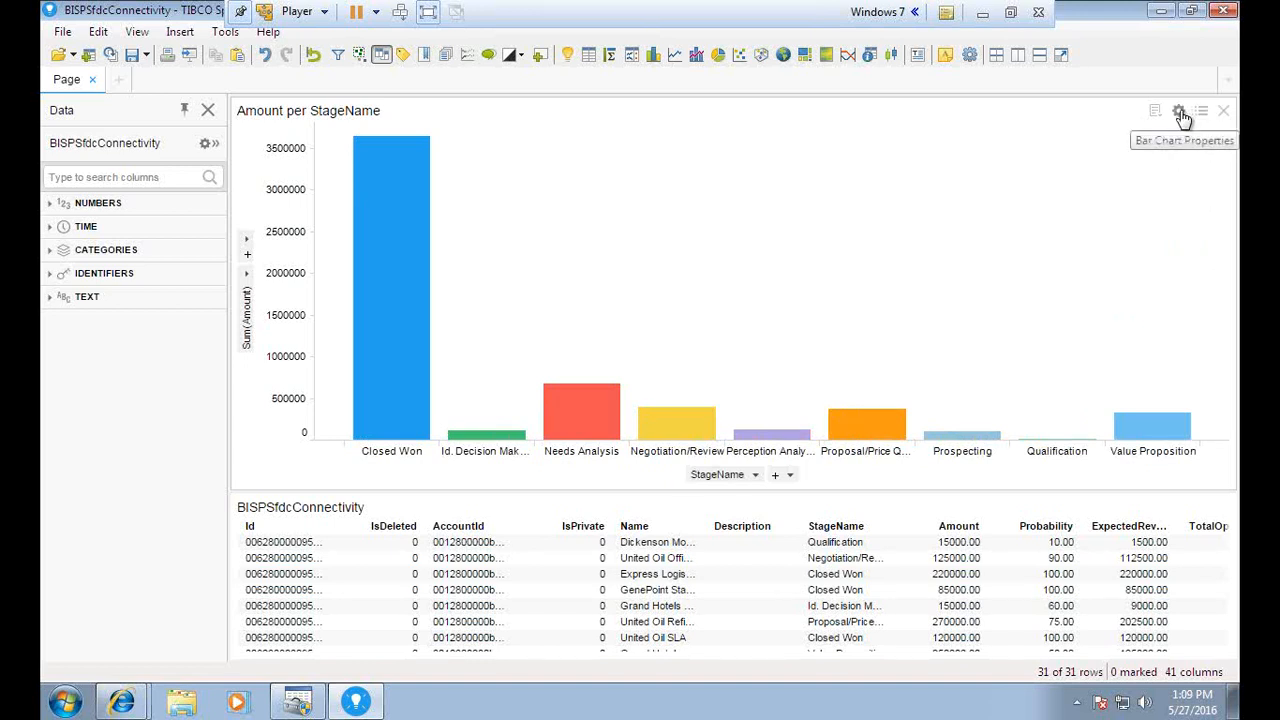
left_click(1181, 117)
left_click_drag(467, 144, 536, 137)
left_click_drag(631, 197, 510, 196)
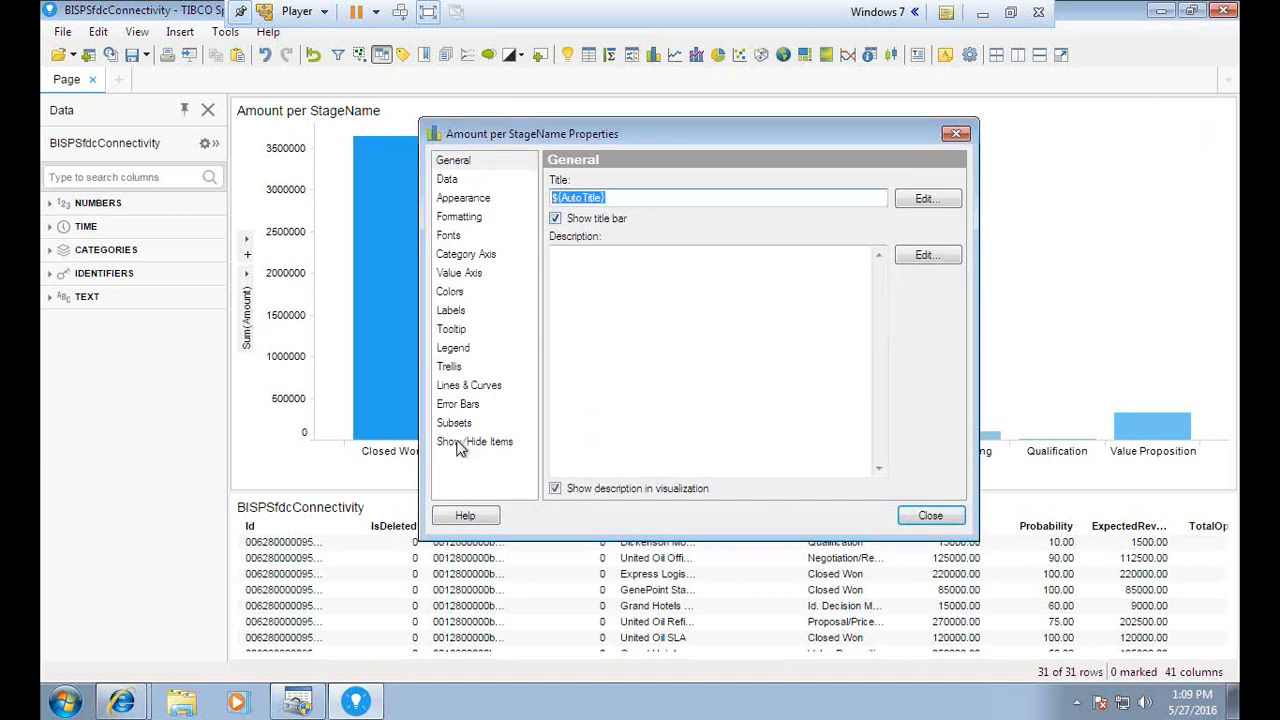
On the Labels page, show value labels on all bars
left_click(459, 388)
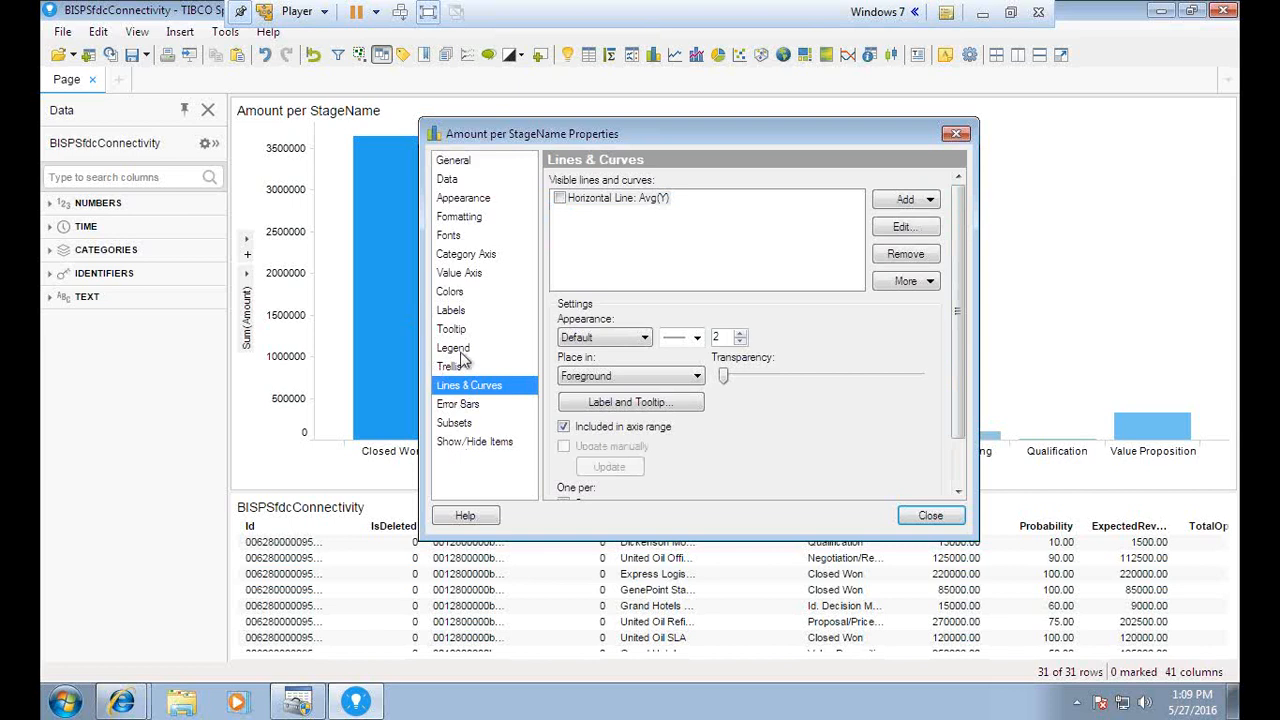
left_click(455, 311)
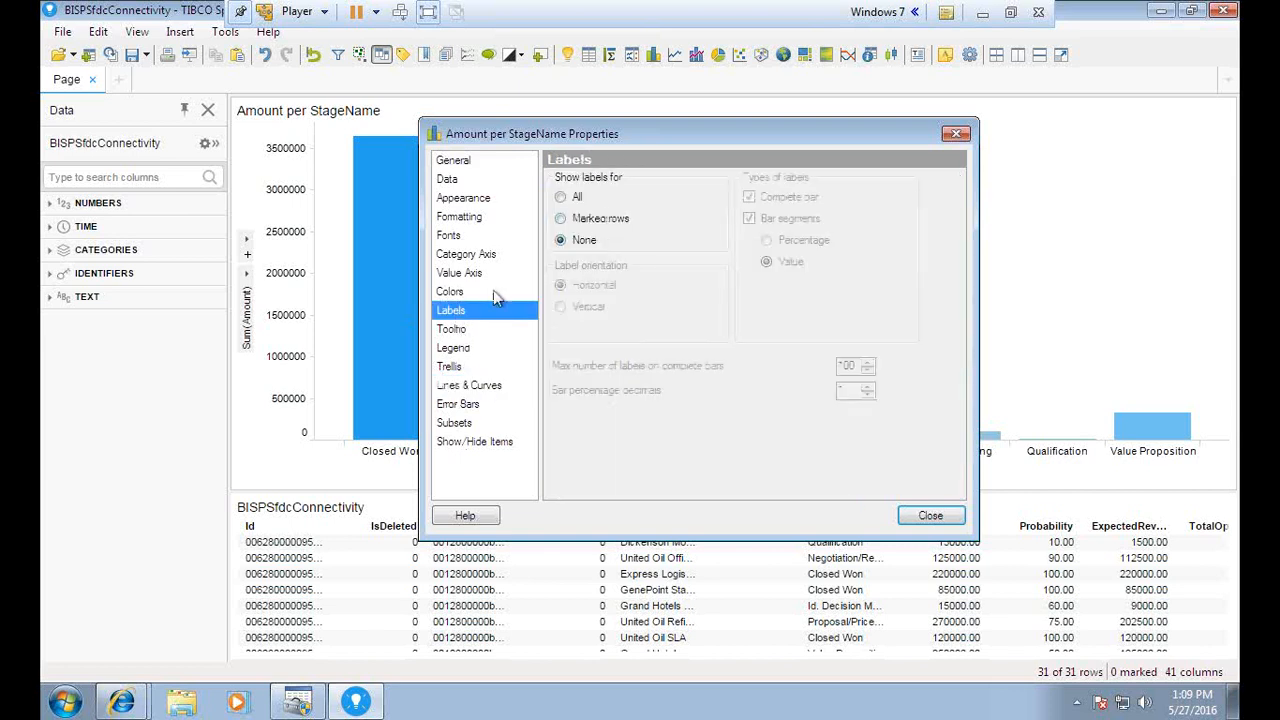
left_click(562, 199)
left_click_drag(709, 146, 833, 290)
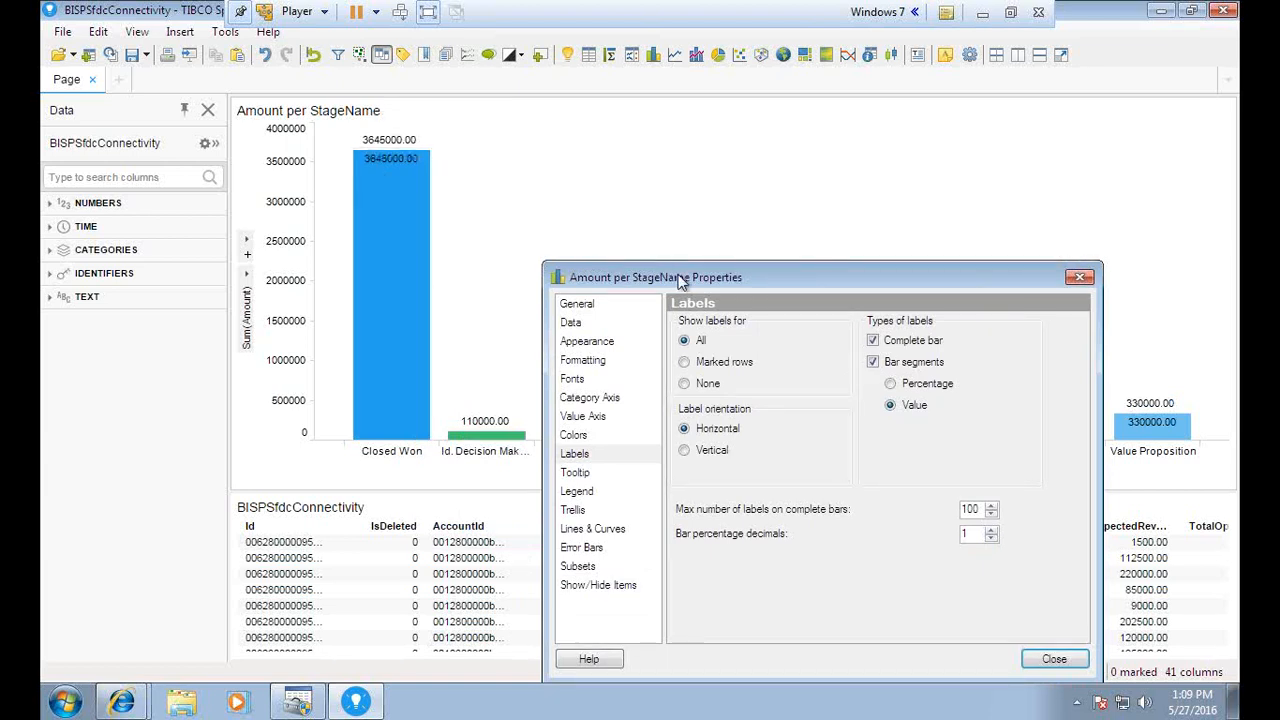
left_click_drag(679, 280, 613, 253)
Remove the bar-segment labels and keep the value labels horizontal after trying vertical
left_click(807, 335)
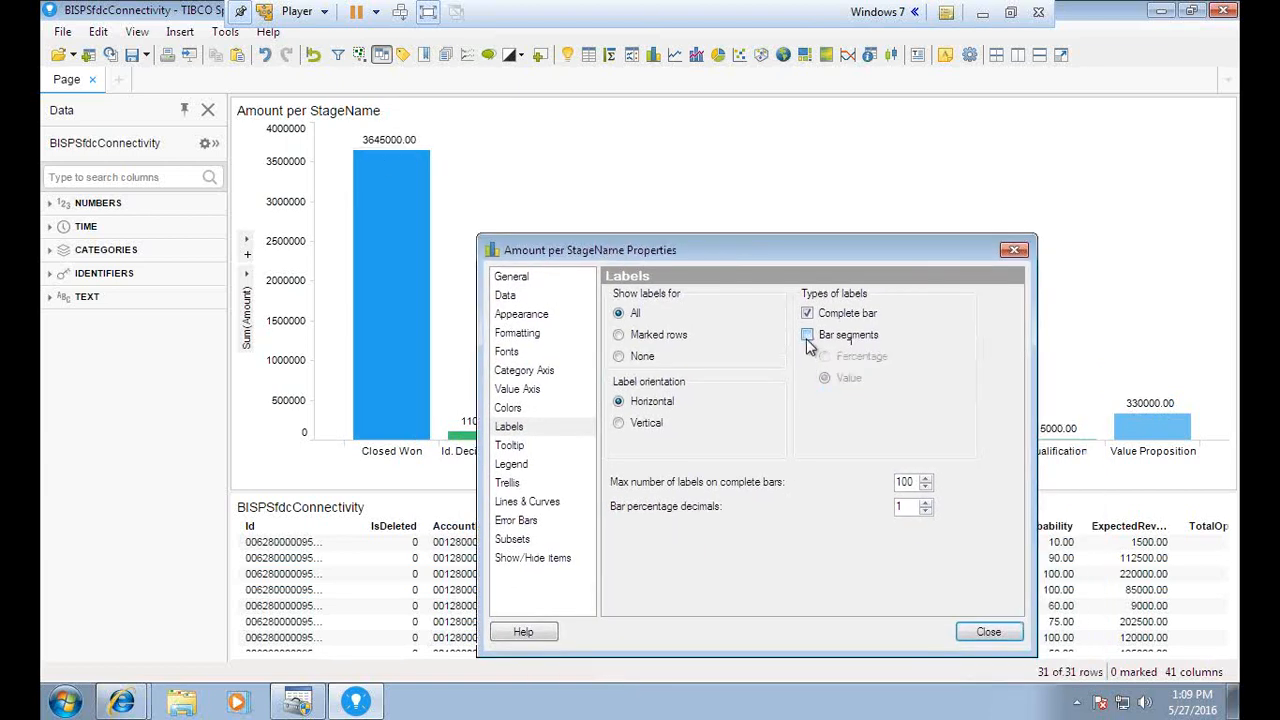
mouse_move(743, 252)
left_mouse_down()
mouse_move(700, 315)
mouse_move(647, 513)
mouse_move(727, 241)
left_mouse_up()
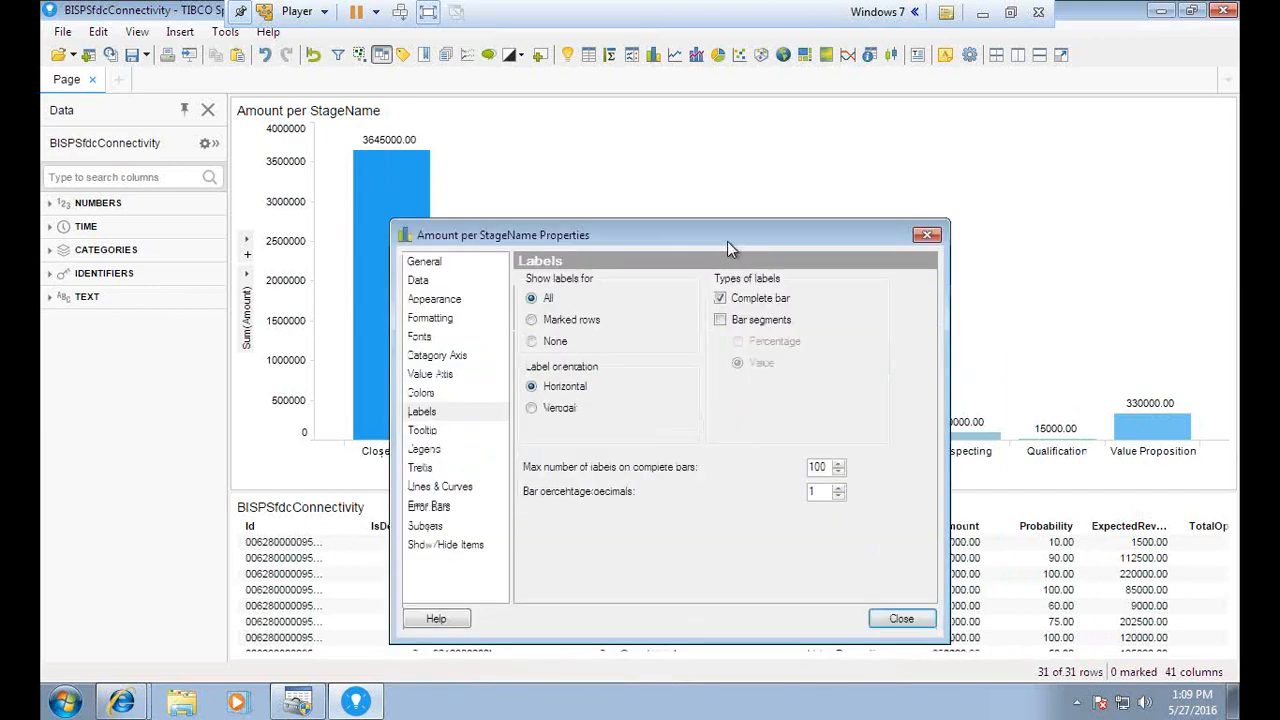
left_click(529, 398)
left_click_drag(582, 225, 628, 182)
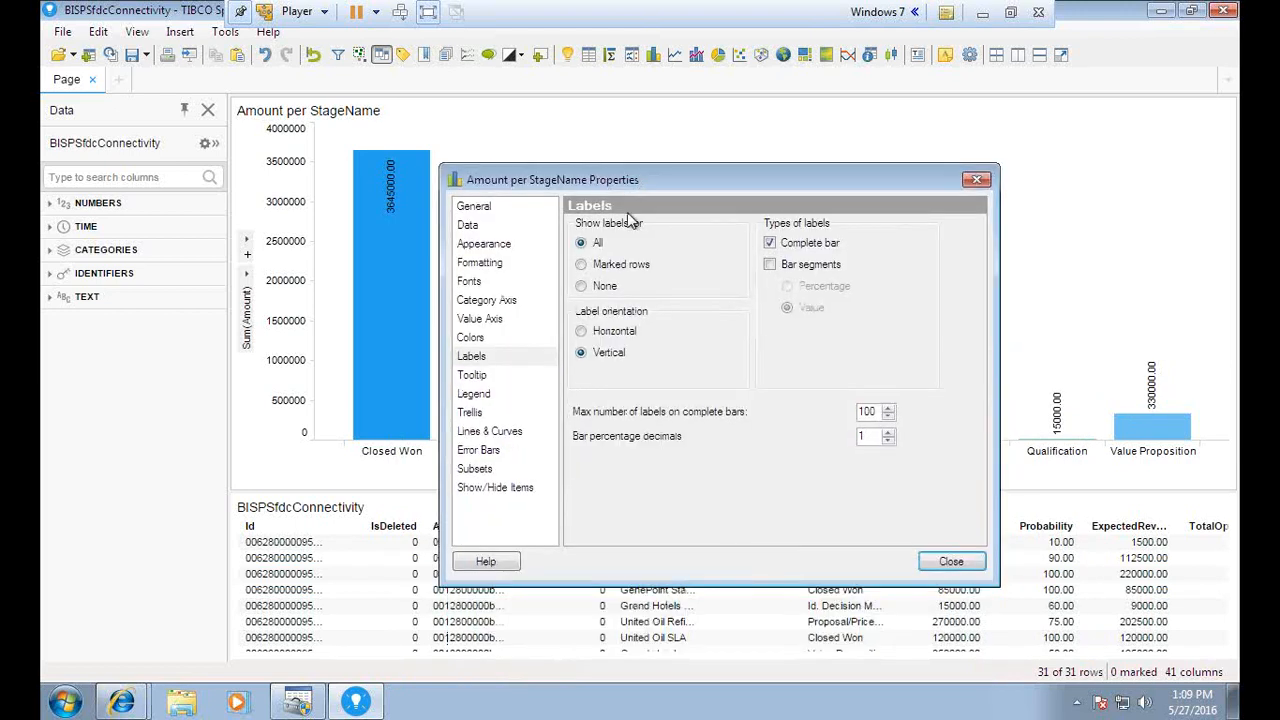
left_click(582, 332)
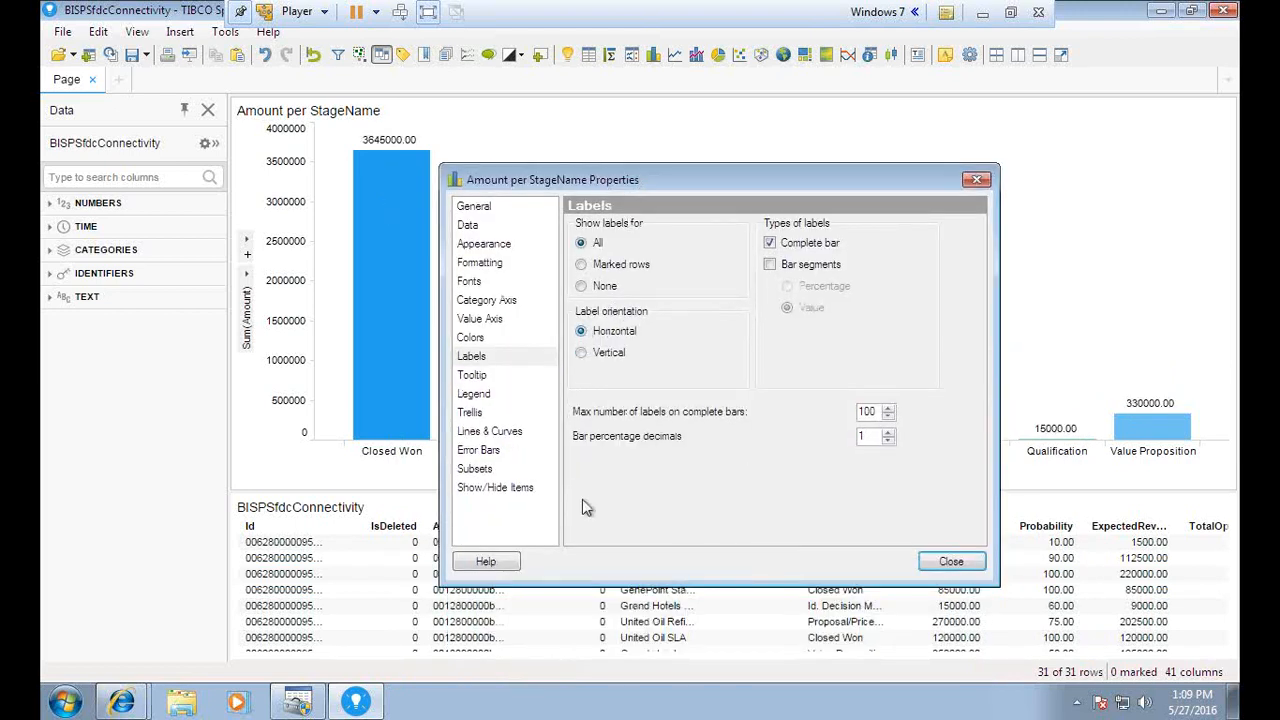
left_click(487, 300)
left_click(470, 337)
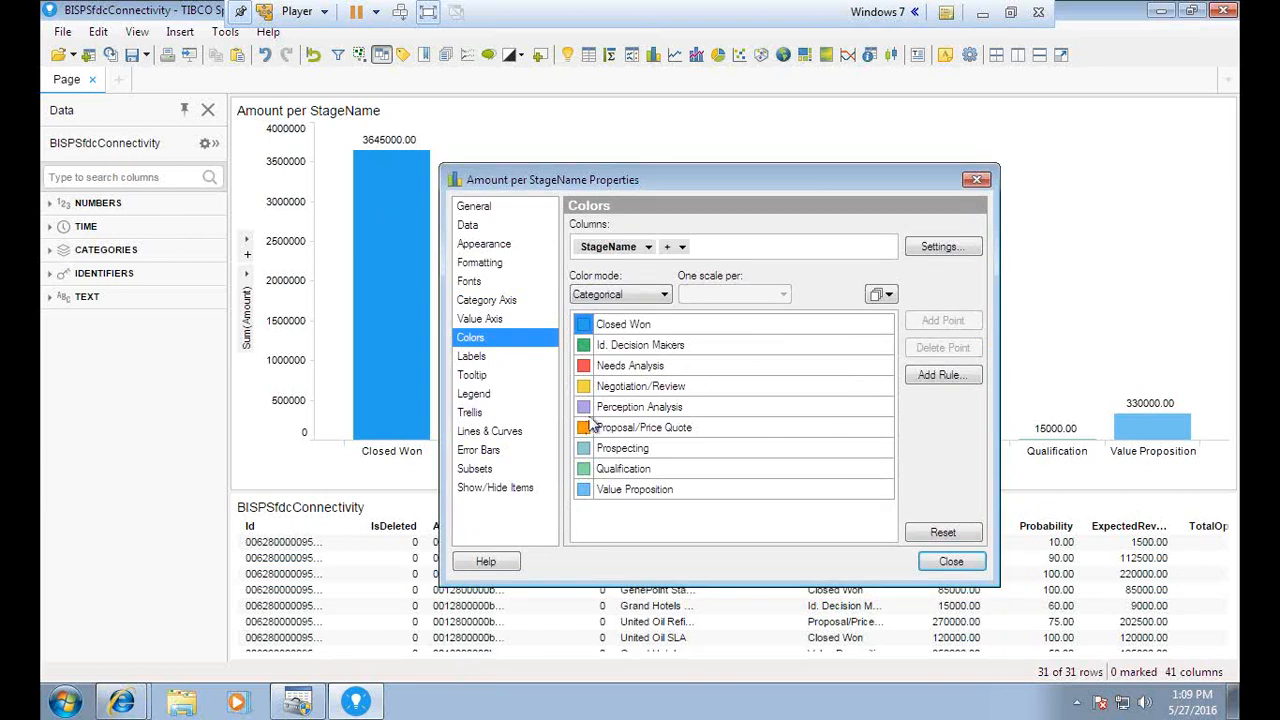
Browse the Colors, Show/Hide Items and Error Bars pages, ending on the Fonts page
left_click(636, 325)
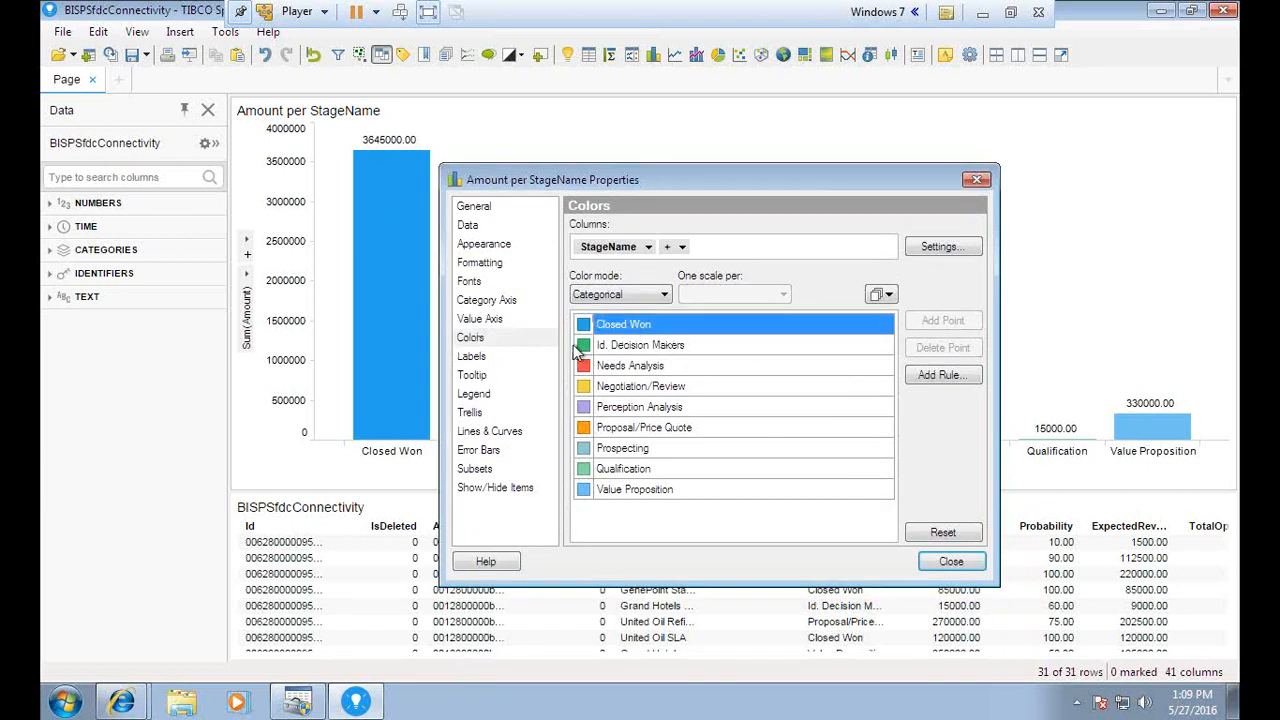
left_click(483, 489)
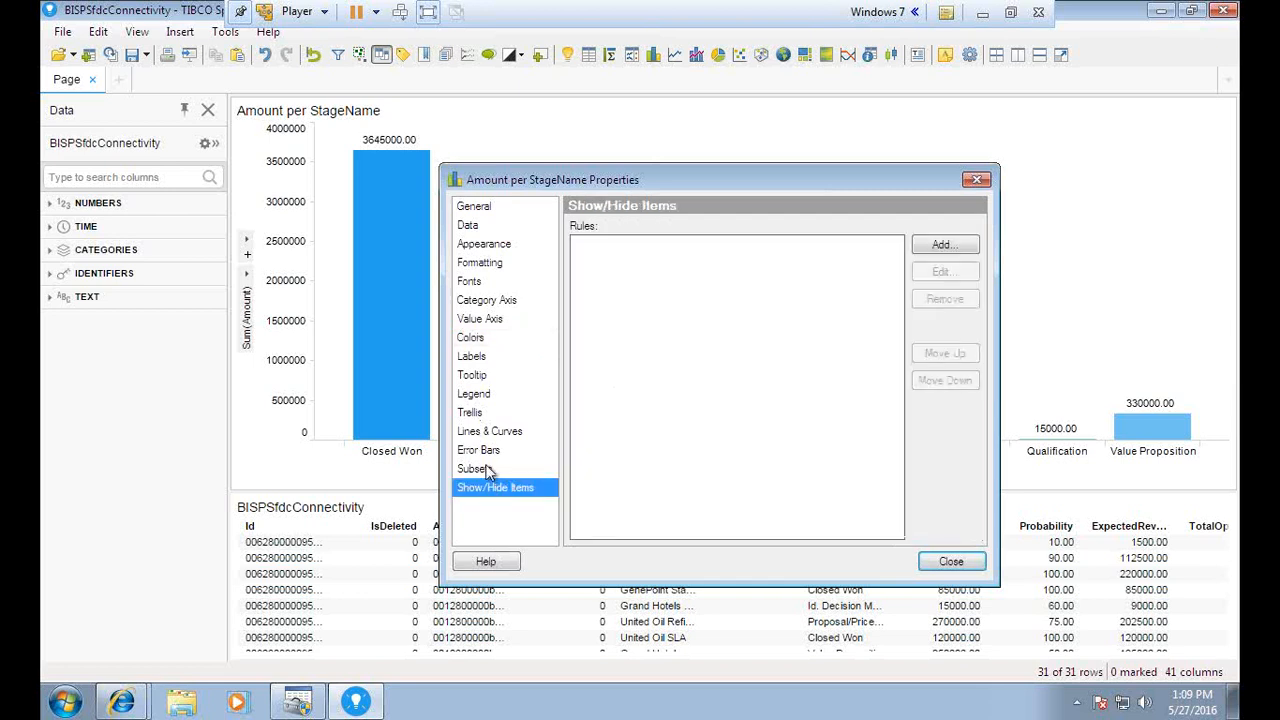
left_click(483, 452)
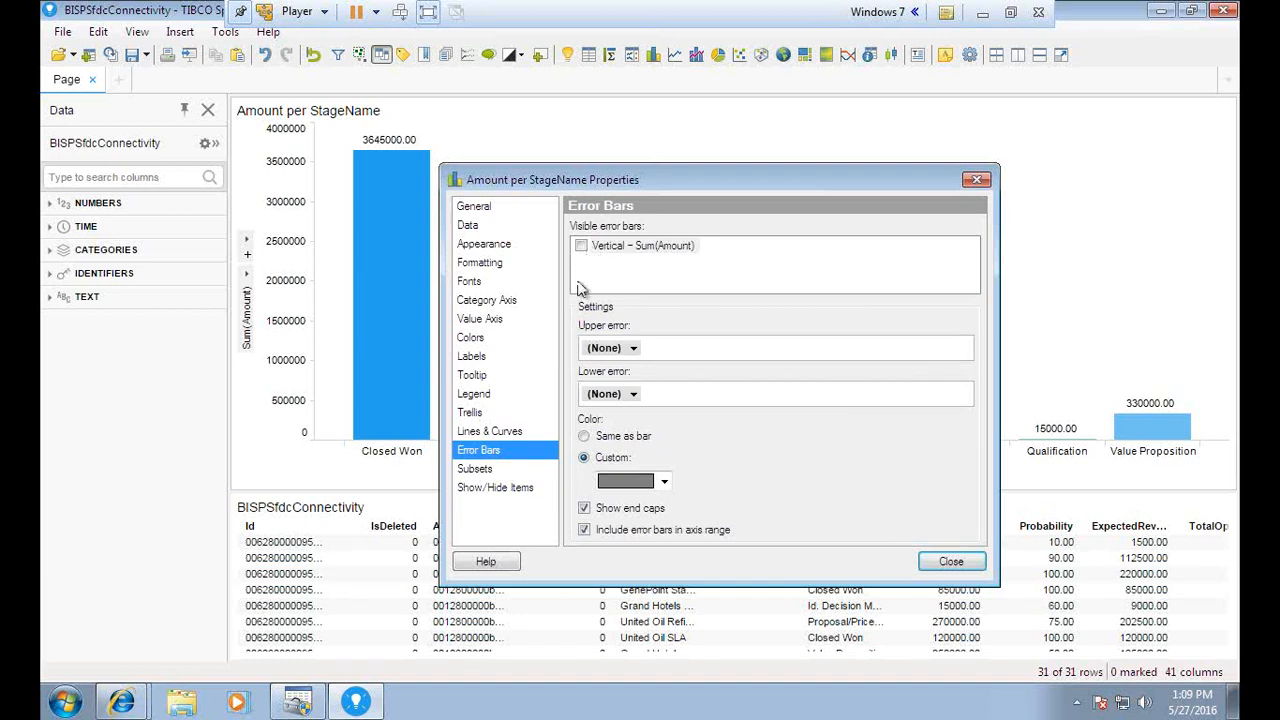
left_click(468, 285)
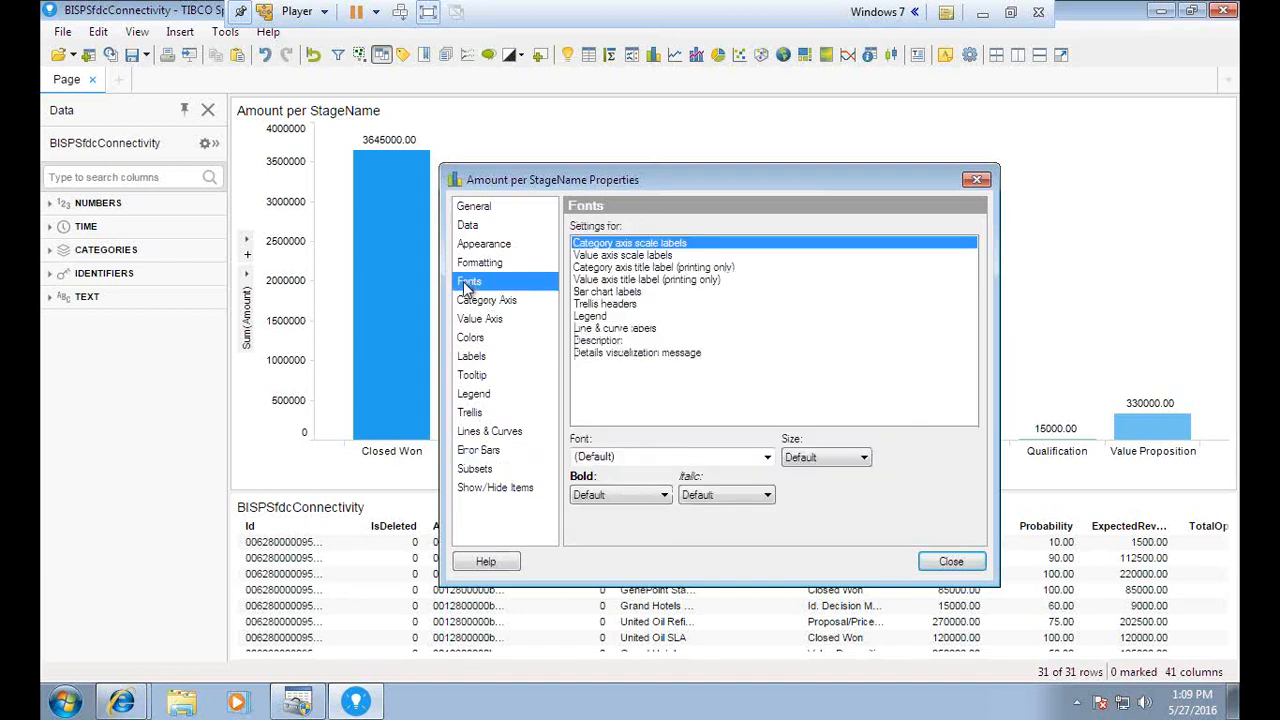
Set the value-axis scale labels to font size 9 and the value-axis title to 7
left_click_drag(609, 179, 660, 190)
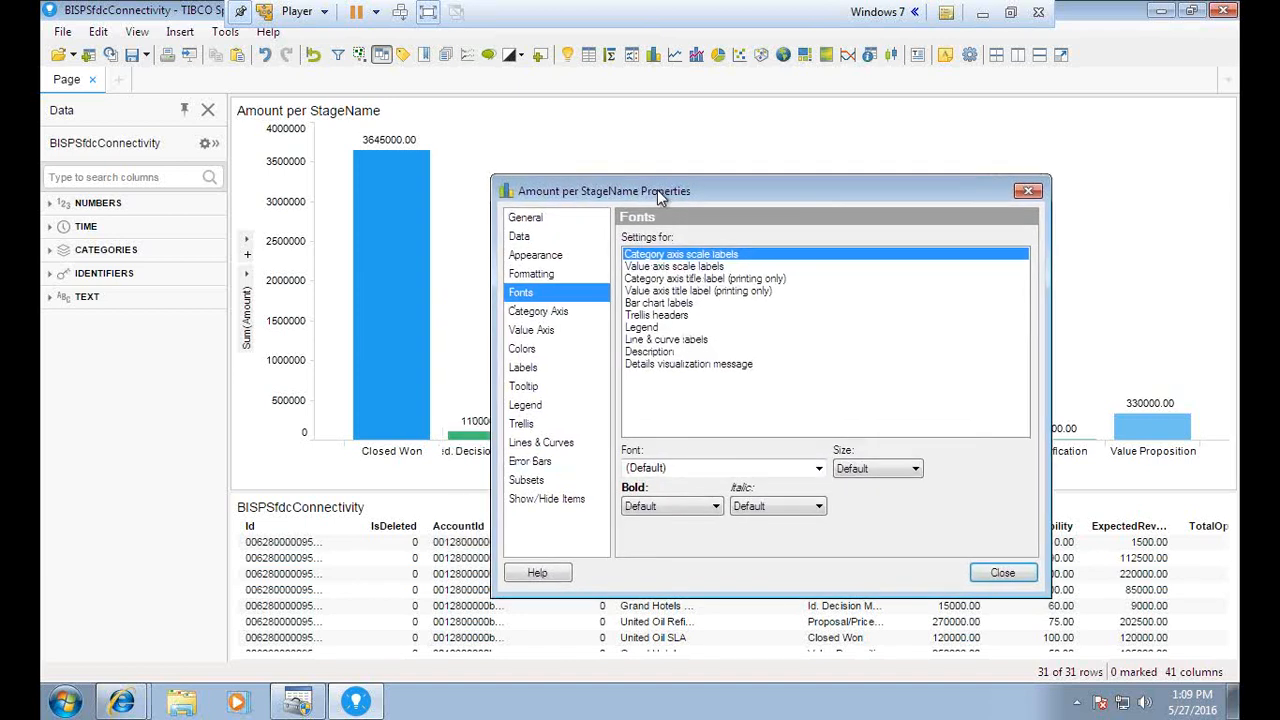
left_click(668, 267)
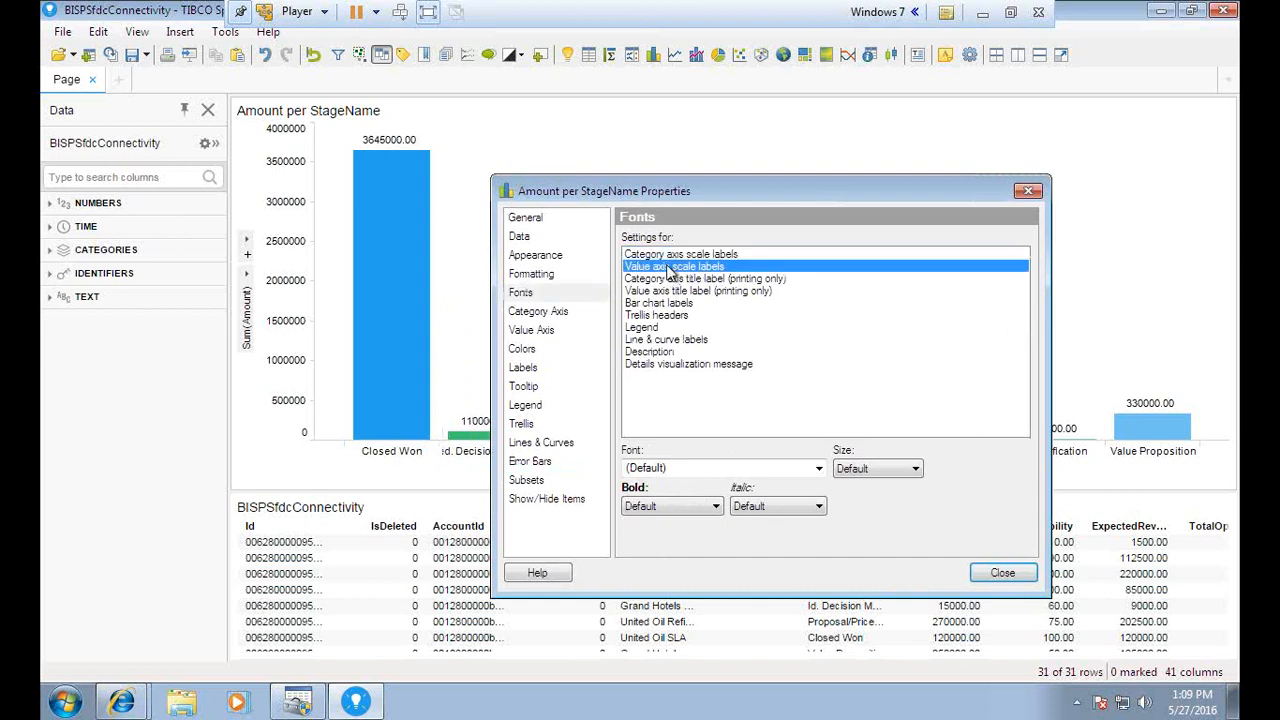
left_click(908, 468)
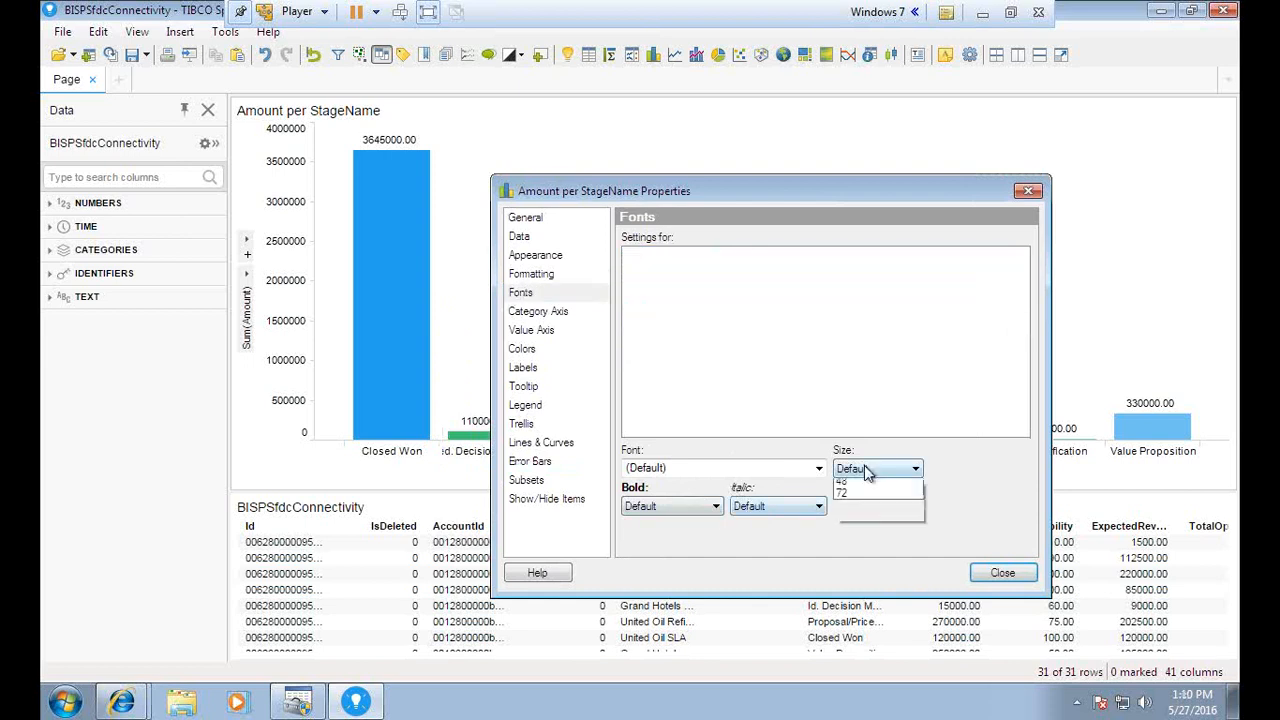
left_click(853, 576)
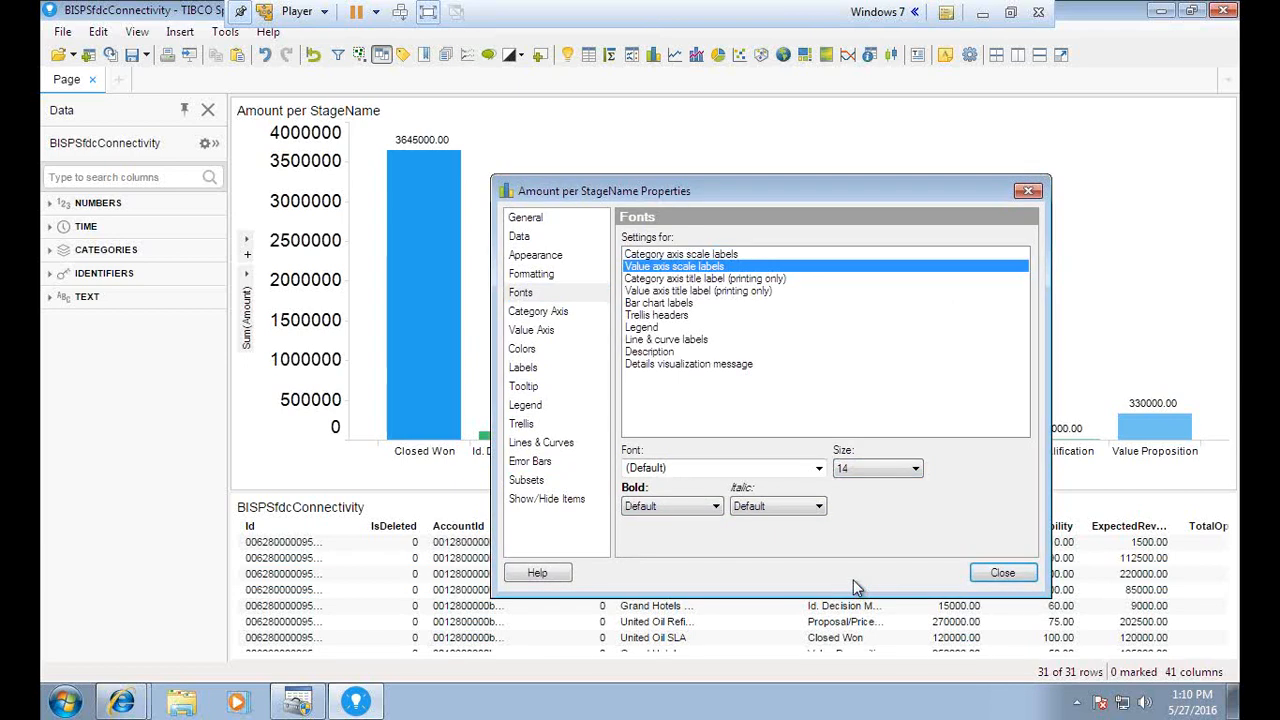
left_click(856, 468)
left_click(853, 566)
left_click(851, 472)
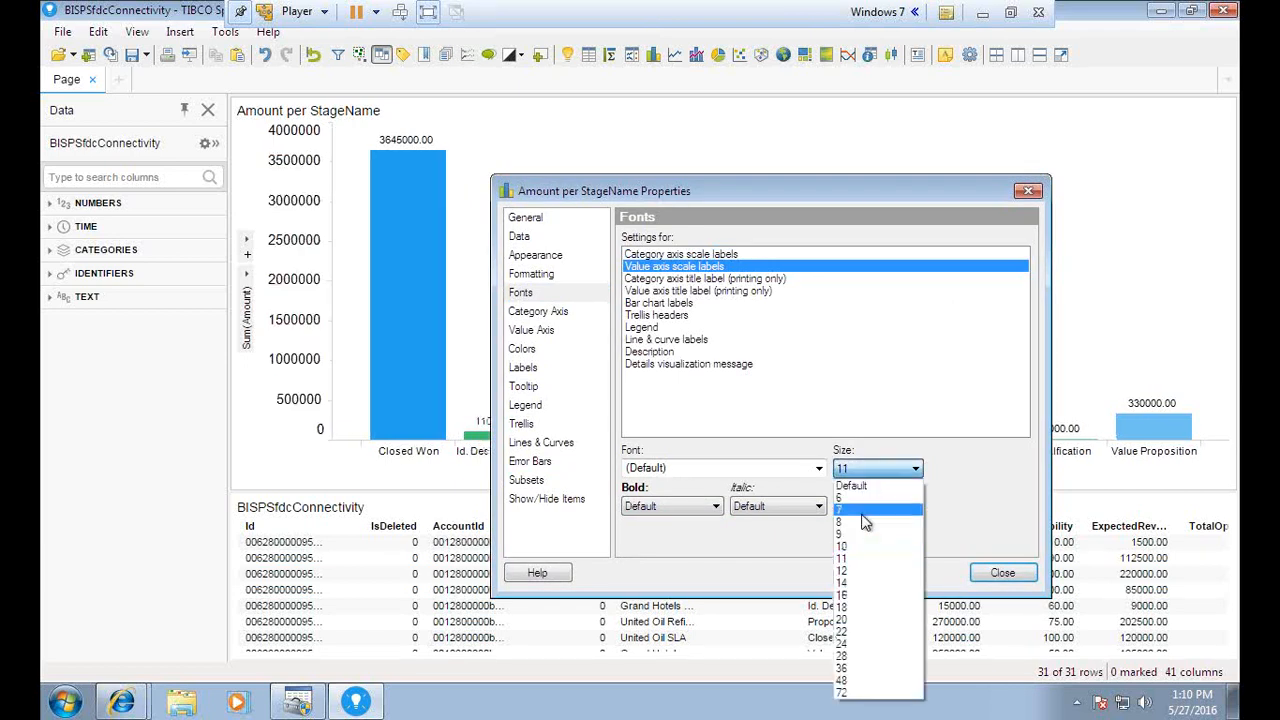
left_click(856, 536)
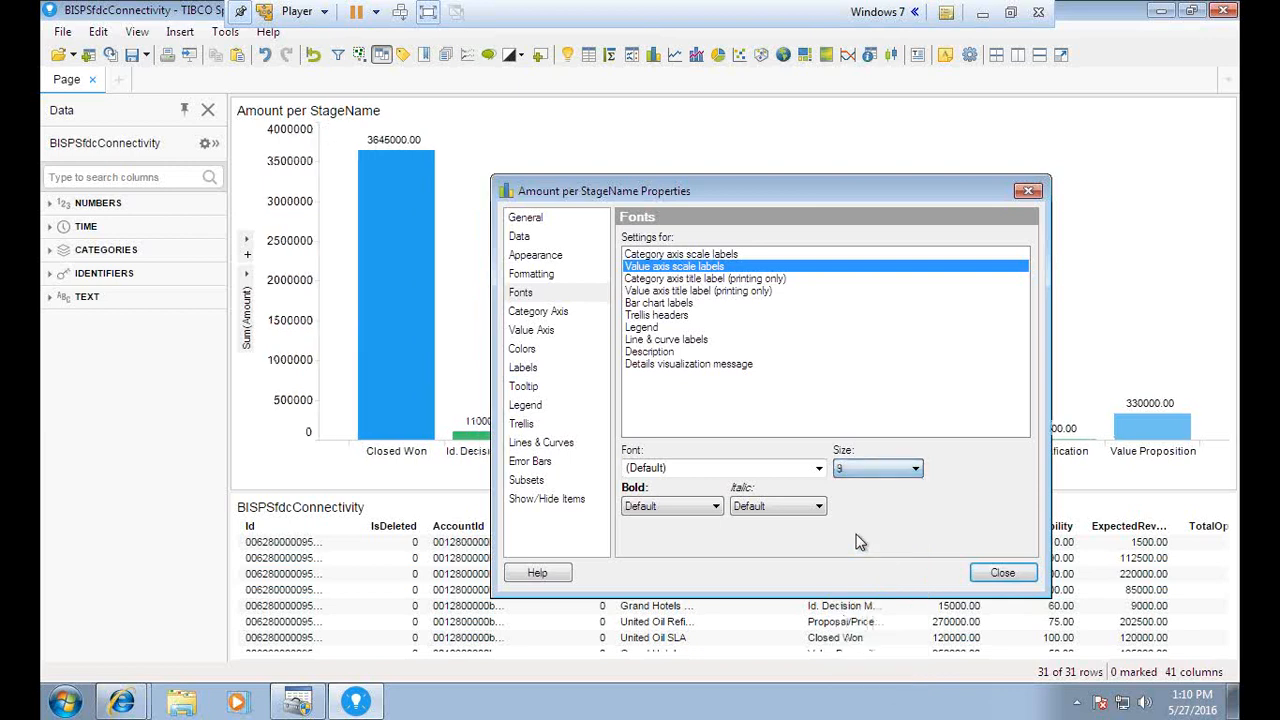
left_click(667, 292)
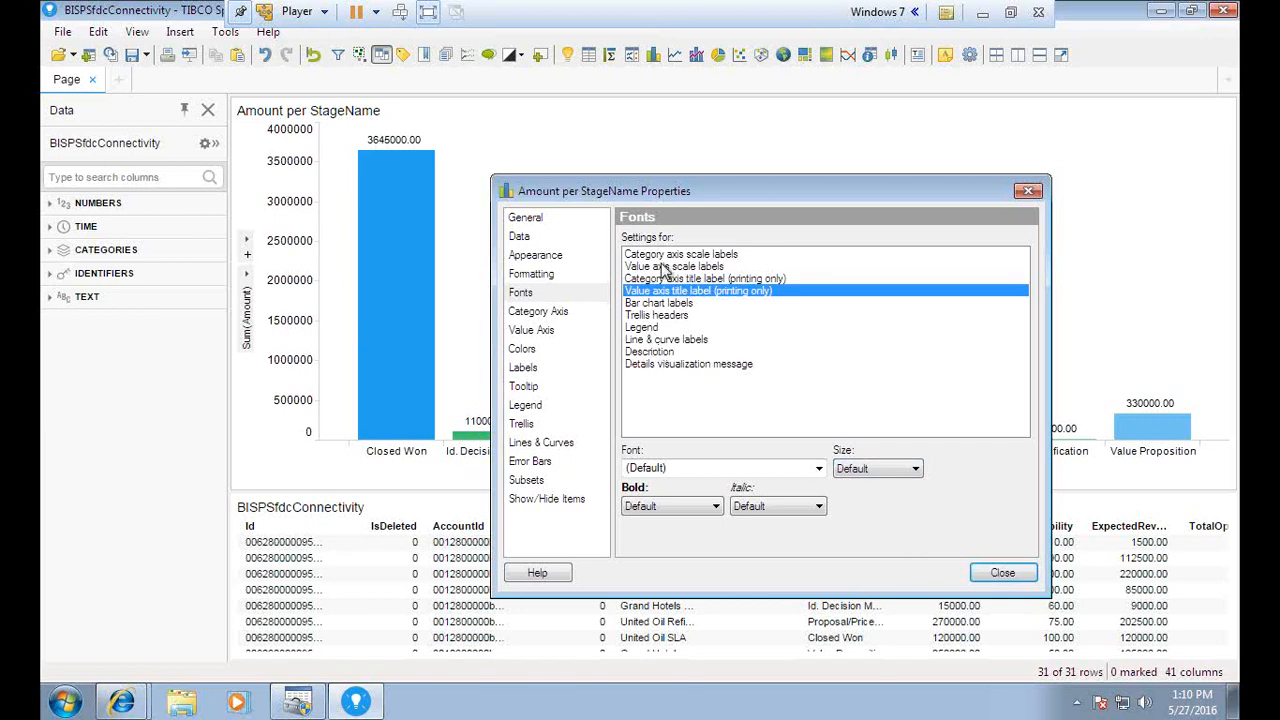
left_click(873, 476)
left_click(845, 577)
left_click(864, 470)
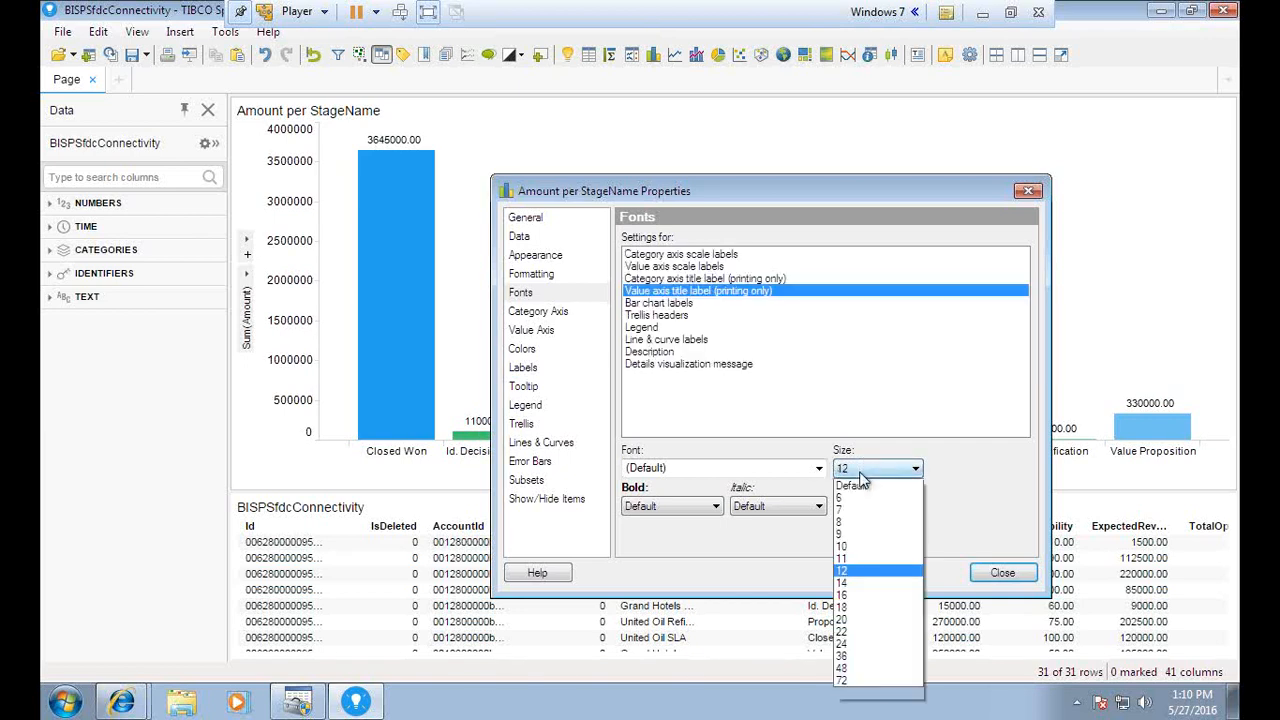
left_click(856, 511)
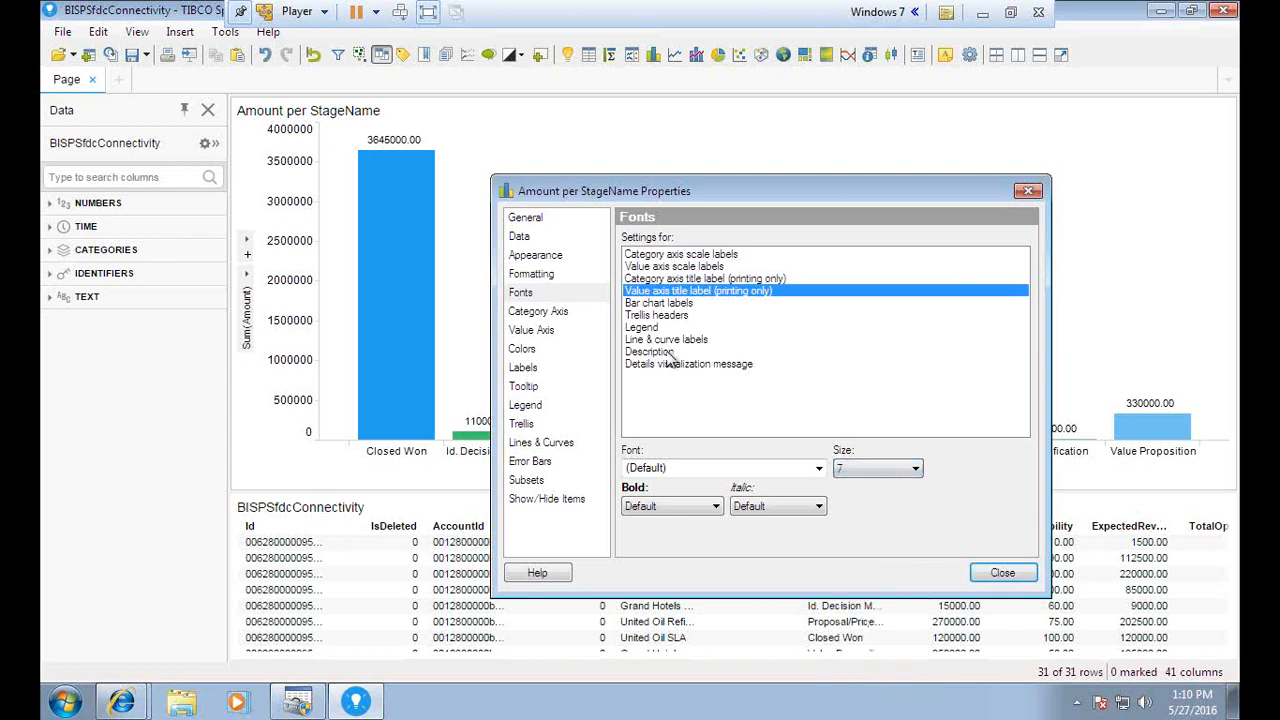
Set the category-axis scale labels to font size 10
left_click(644, 329)
left_click(643, 317)
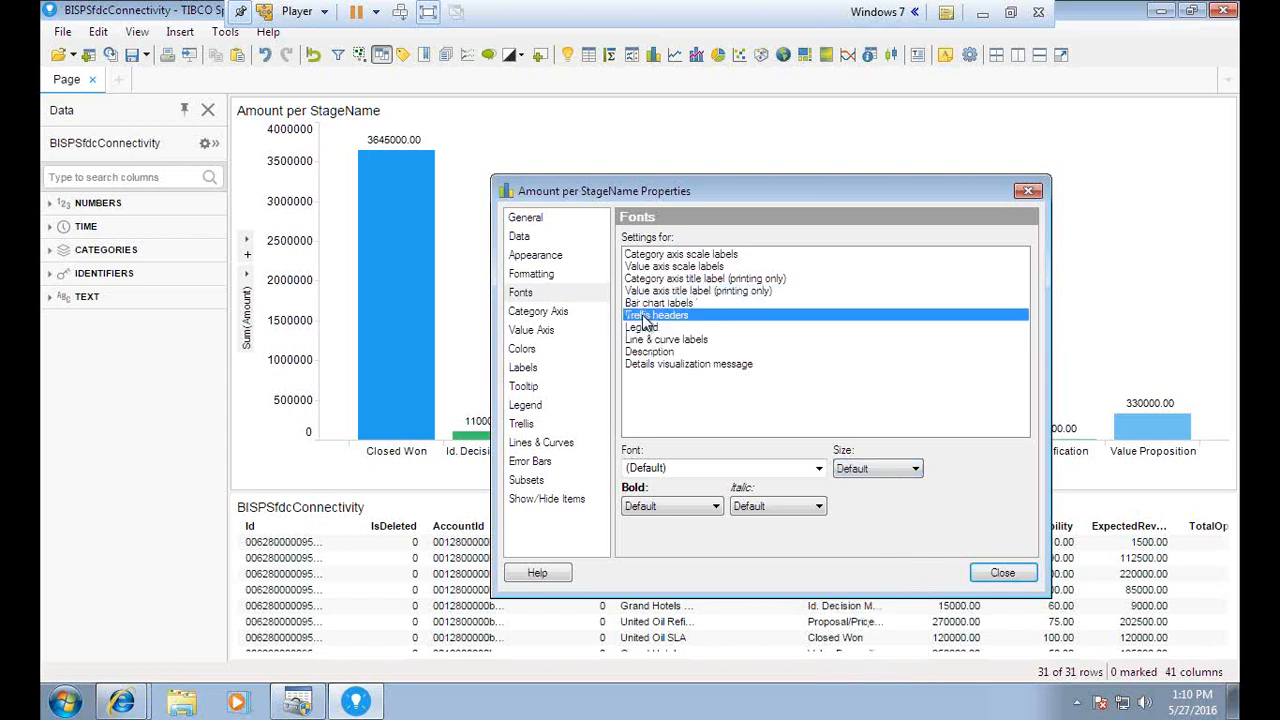
left_click(656, 267)
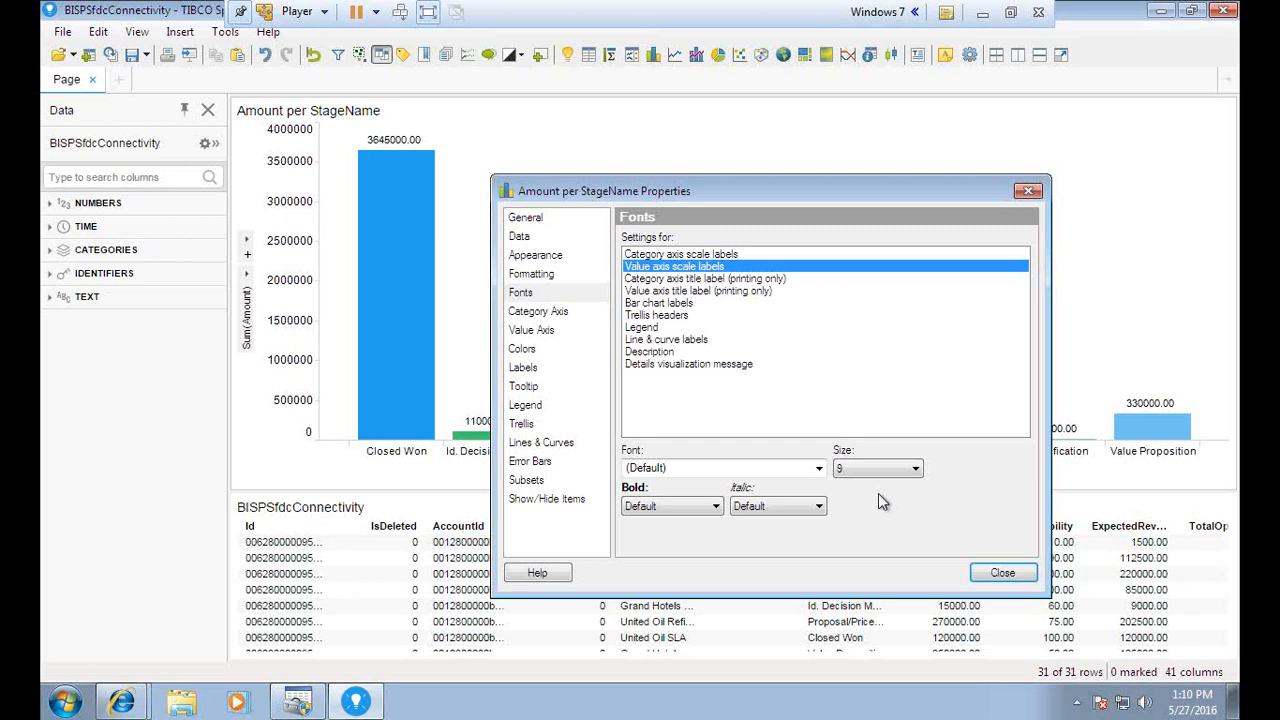
left_click(662, 256)
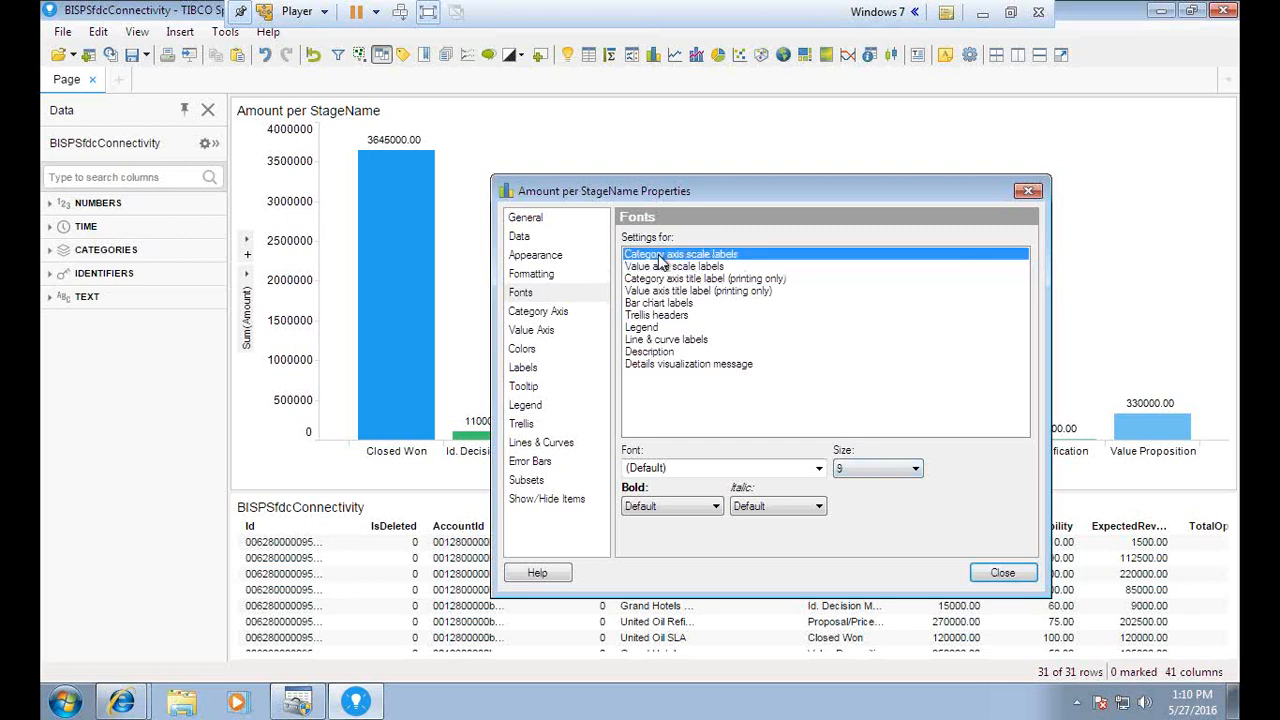
left_click(855, 468)
left_click(845, 522)
left_click(845, 470)
left_click(849, 581)
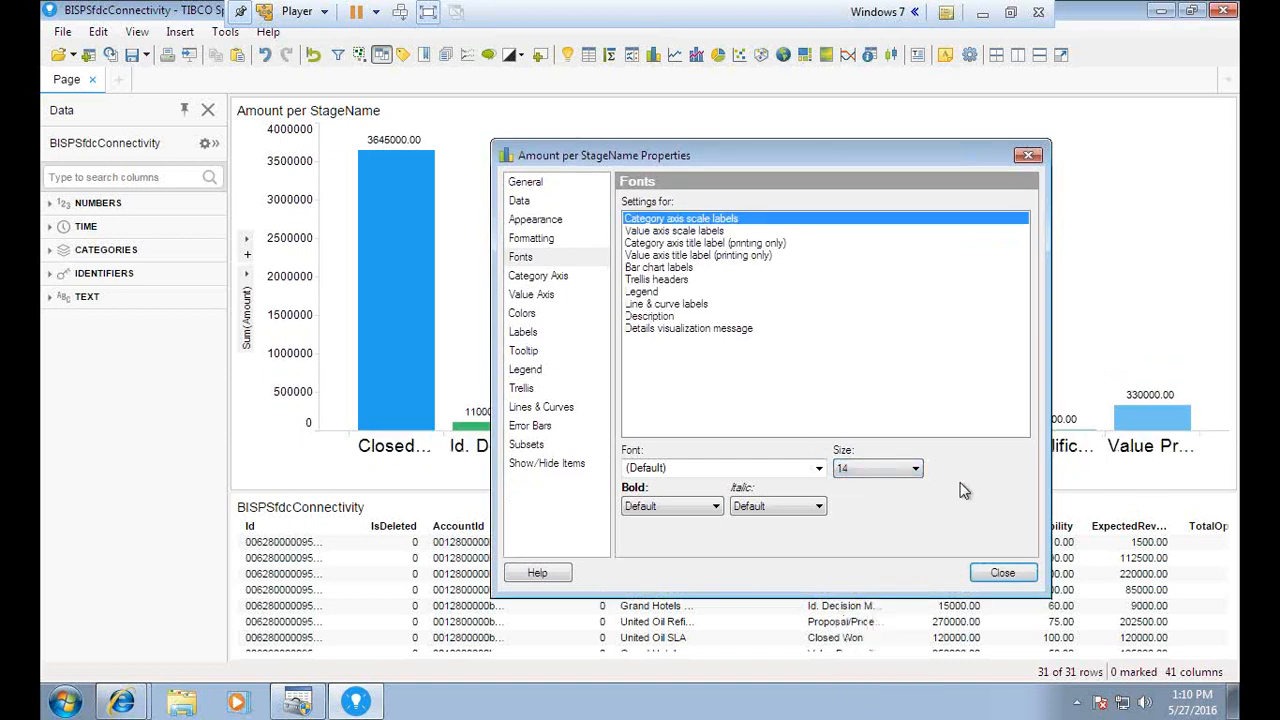
left_click(858, 472)
left_click(850, 515)
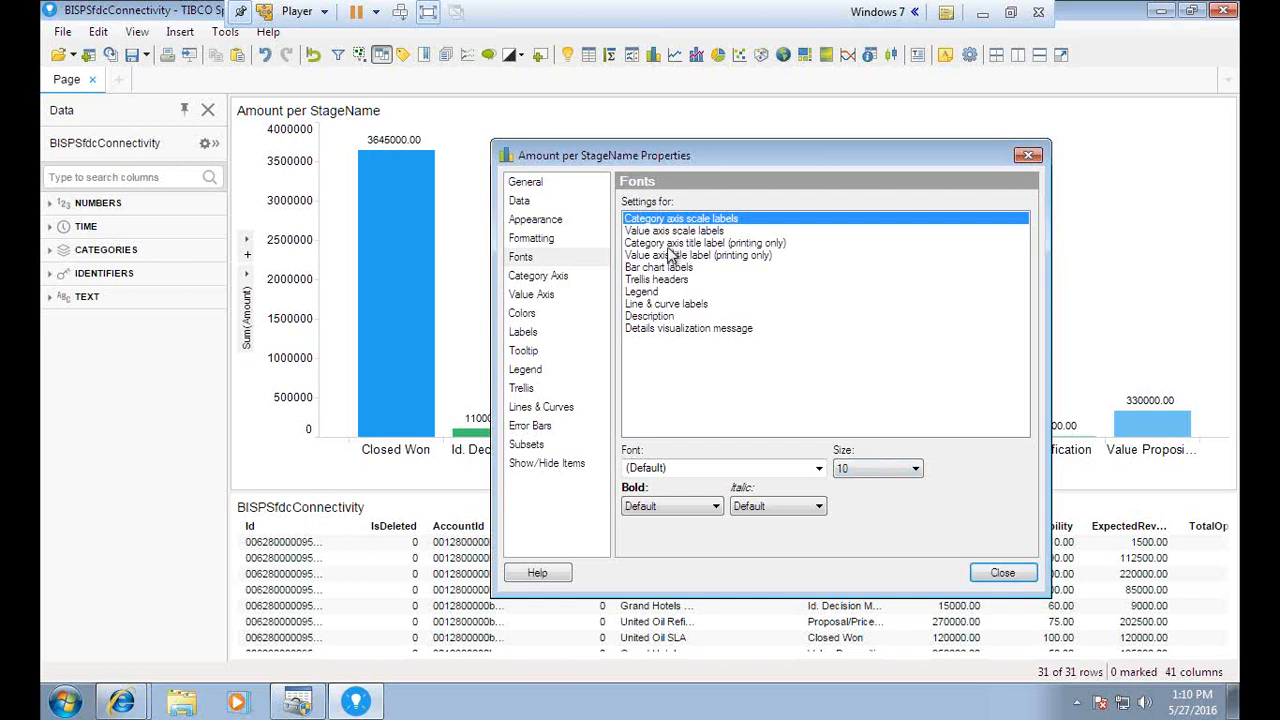
Set the category-axis title to font size 9
left_click(680, 243)
left_click(877, 468)
left_click(852, 546)
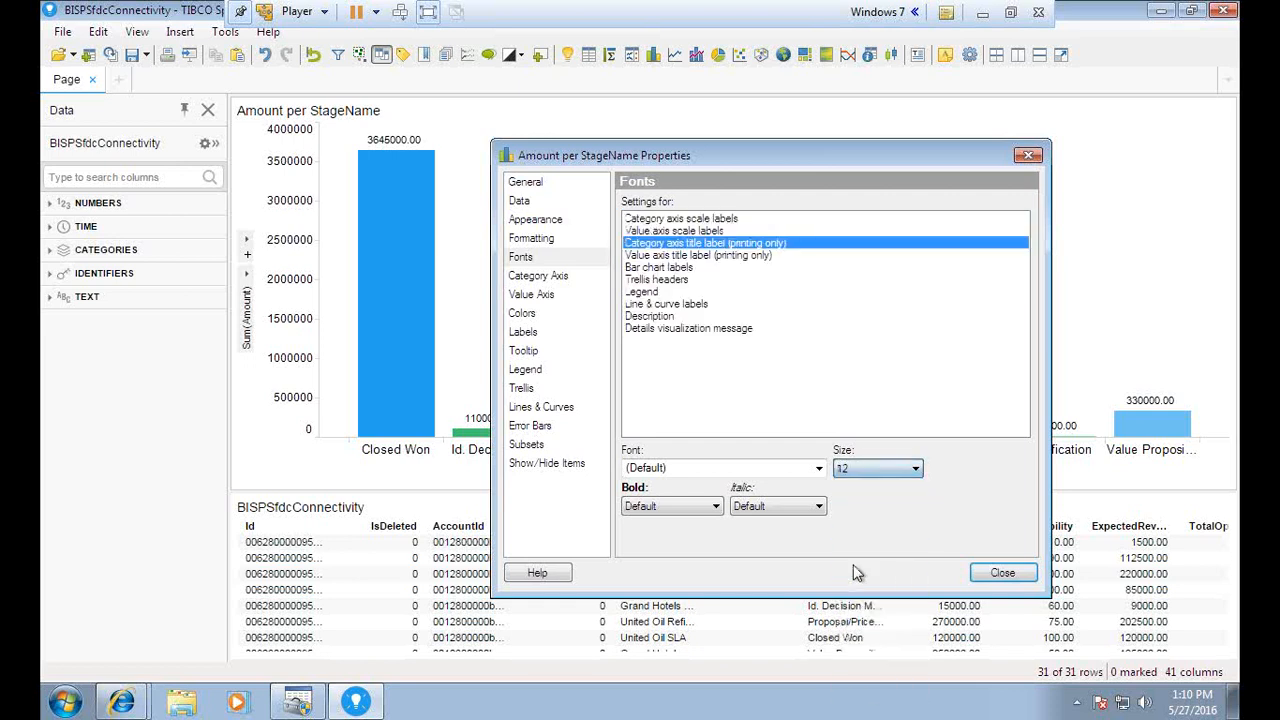
left_click(858, 476)
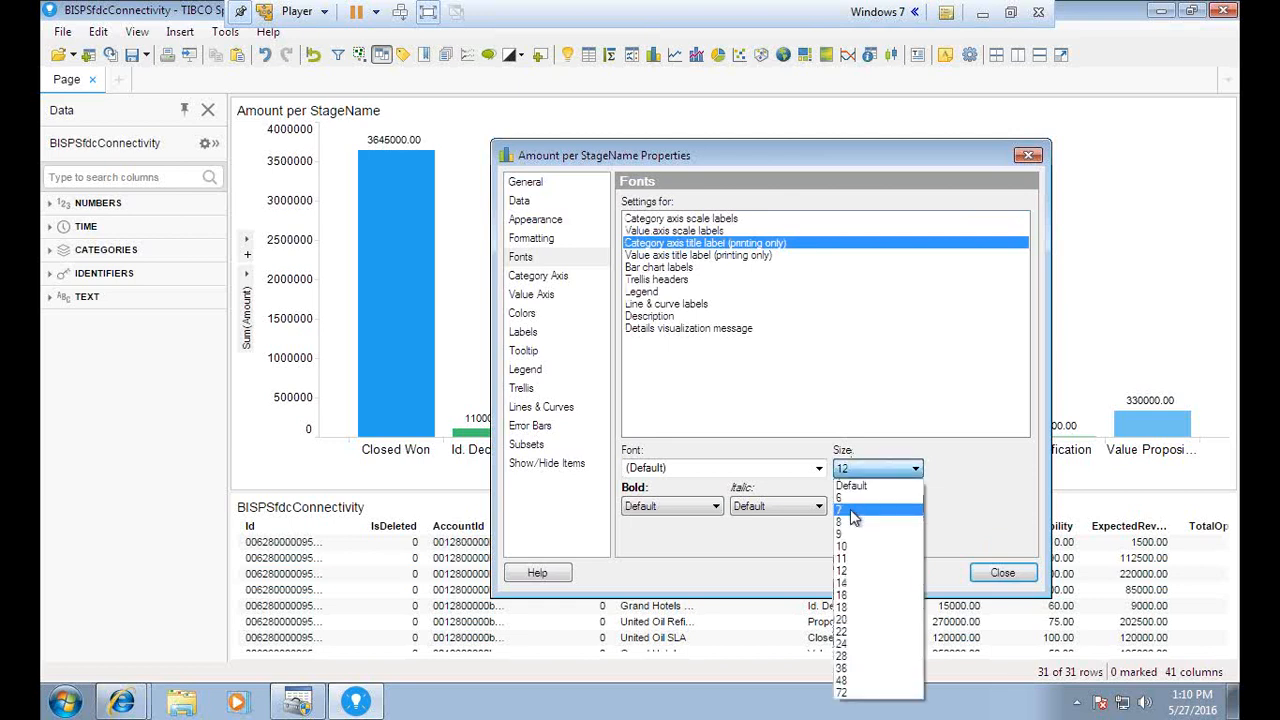
left_click(851, 522)
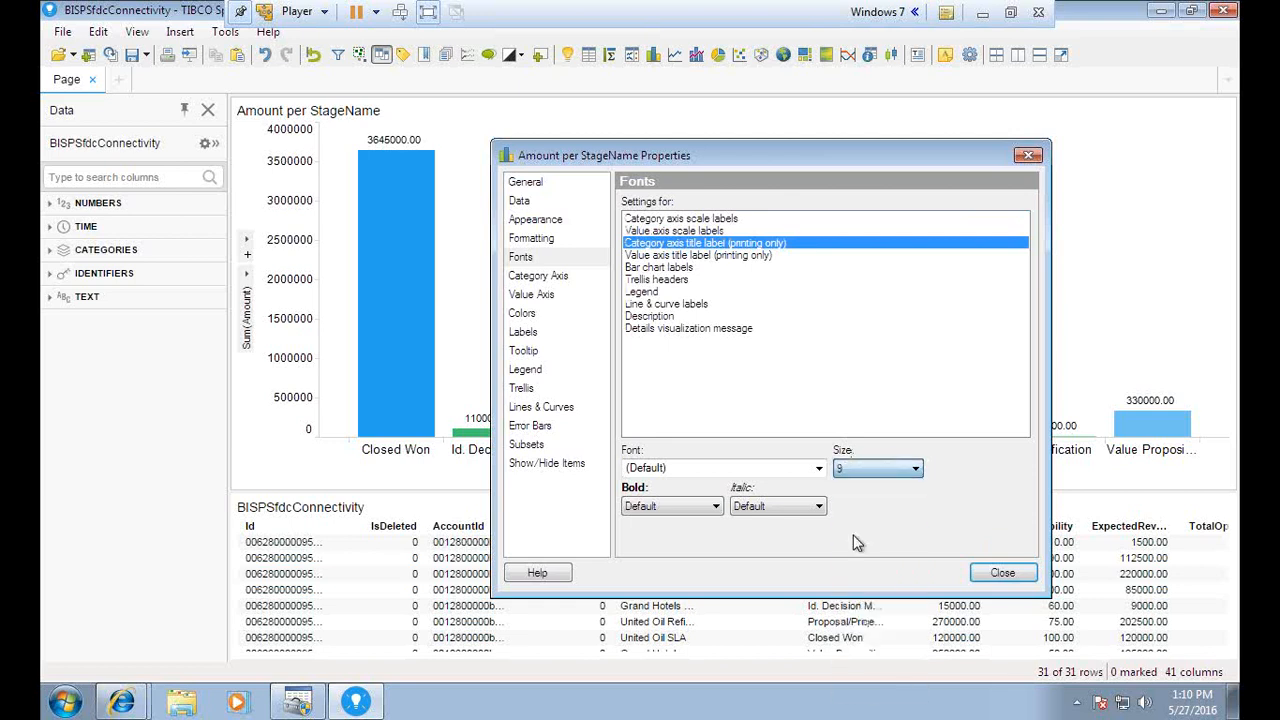
left_click(690, 256)
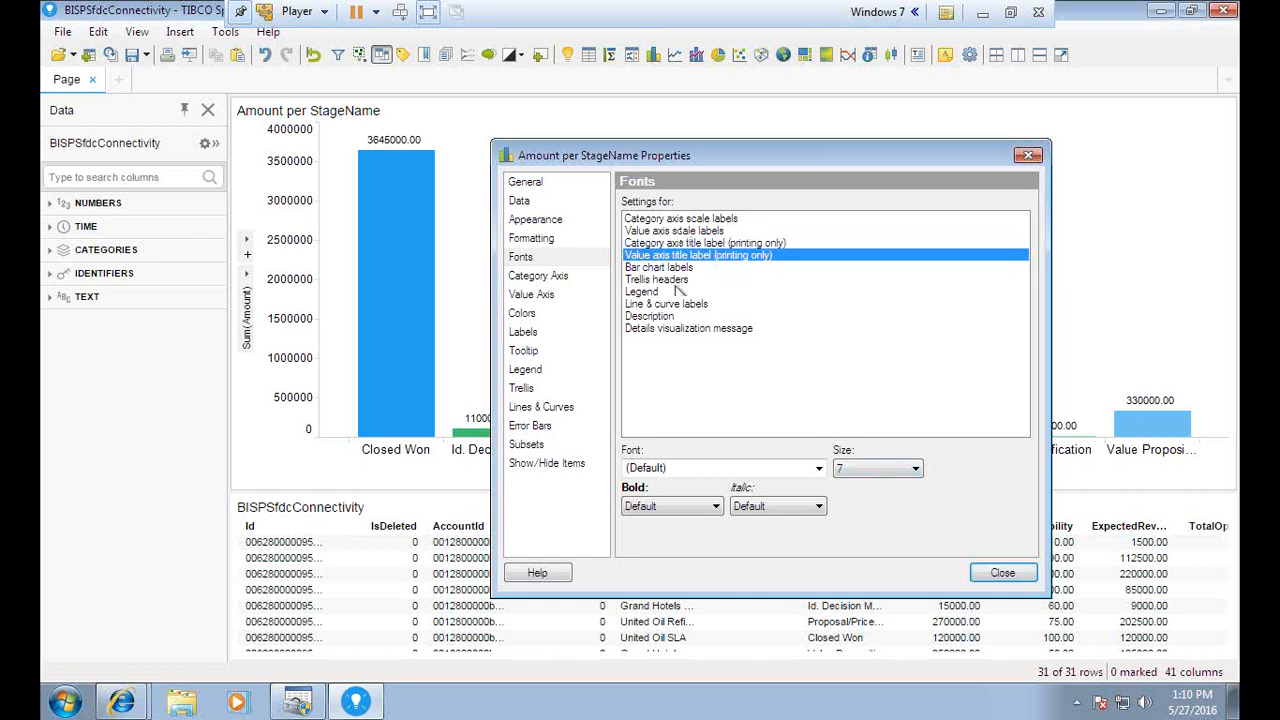
left_click(522, 314)
left_click(530, 276)
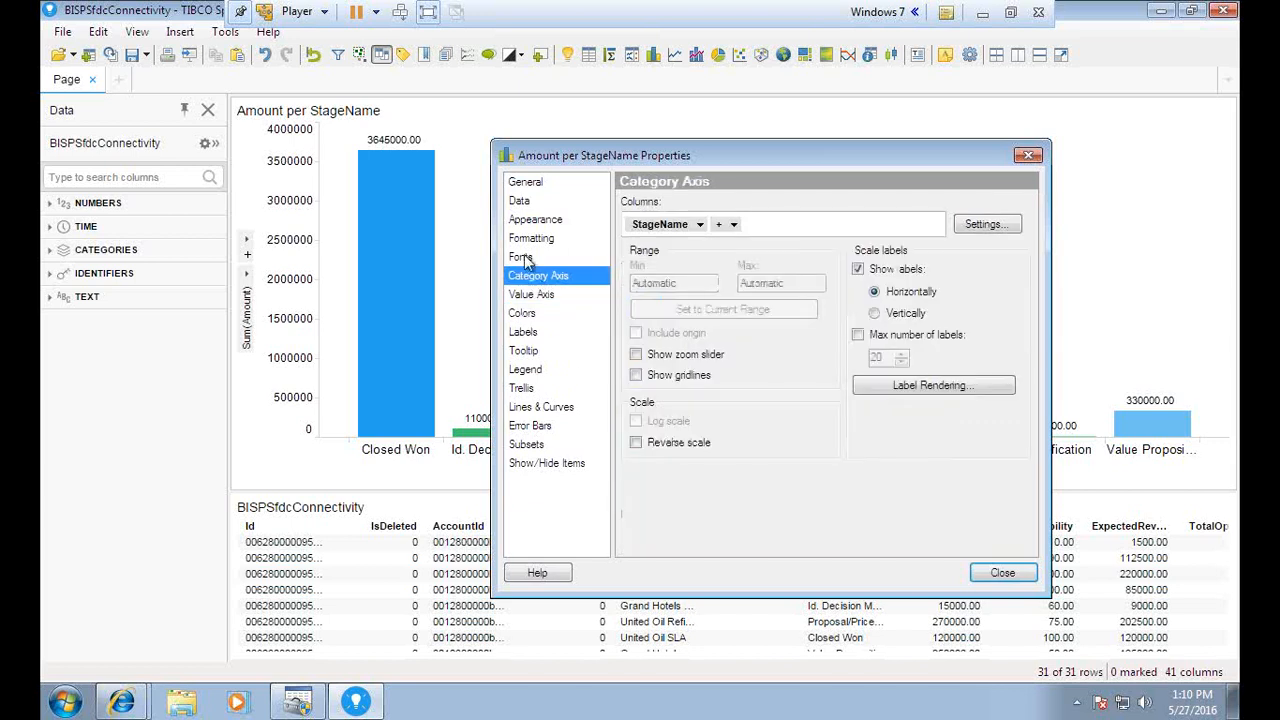
On the Appearance page, try horizontal bars, then keep the bars vertical
left_click(522, 257)
left_click(526, 239)
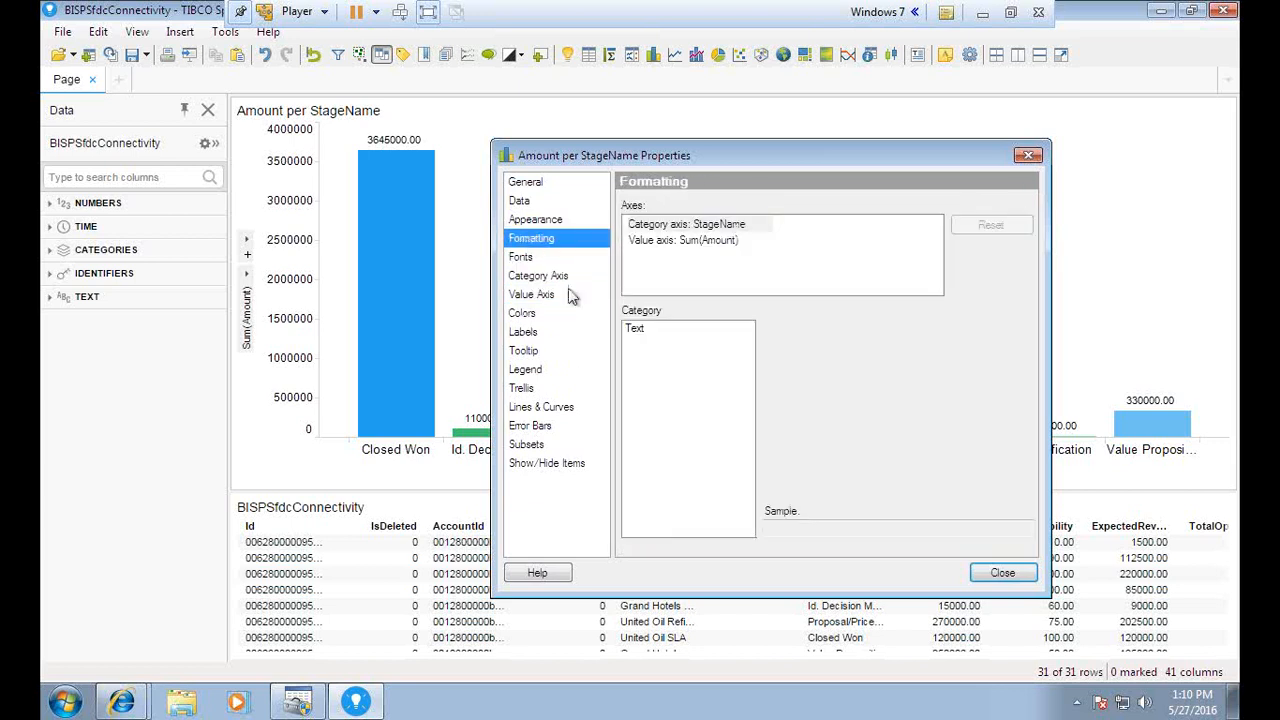
left_click(538, 222)
left_click(627, 243)
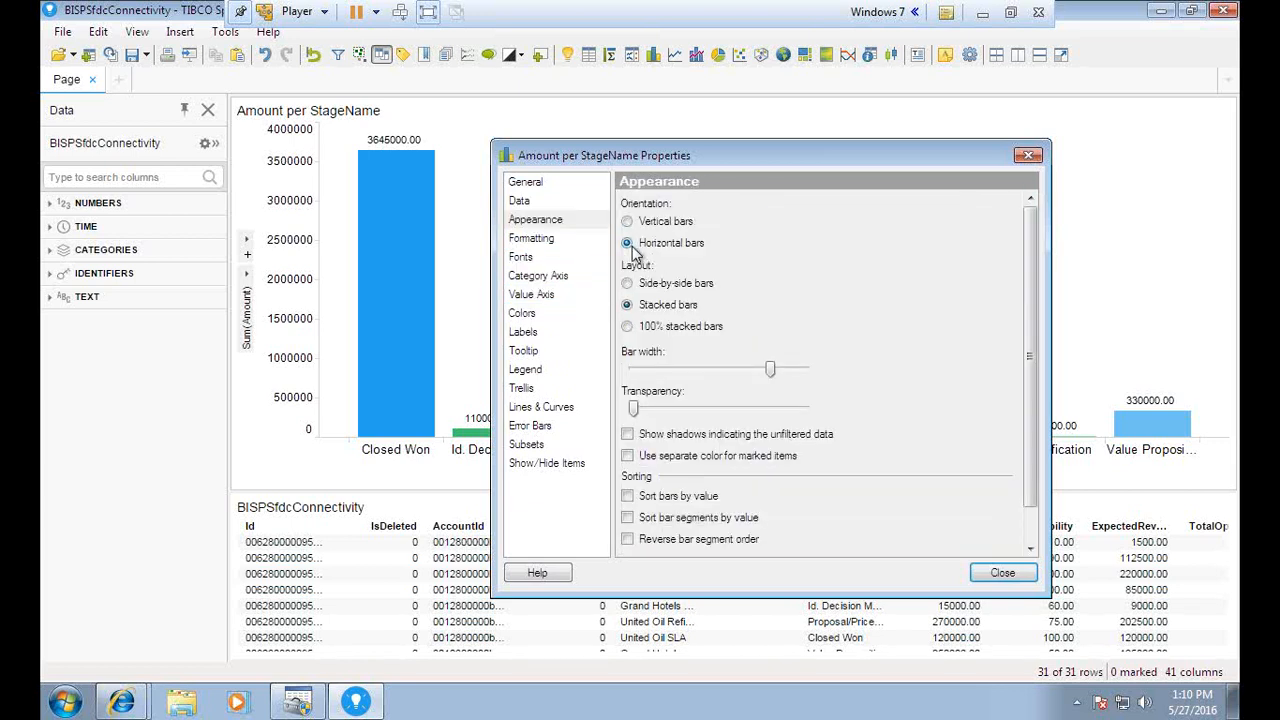
left_click_drag(648, 155, 737, 173)
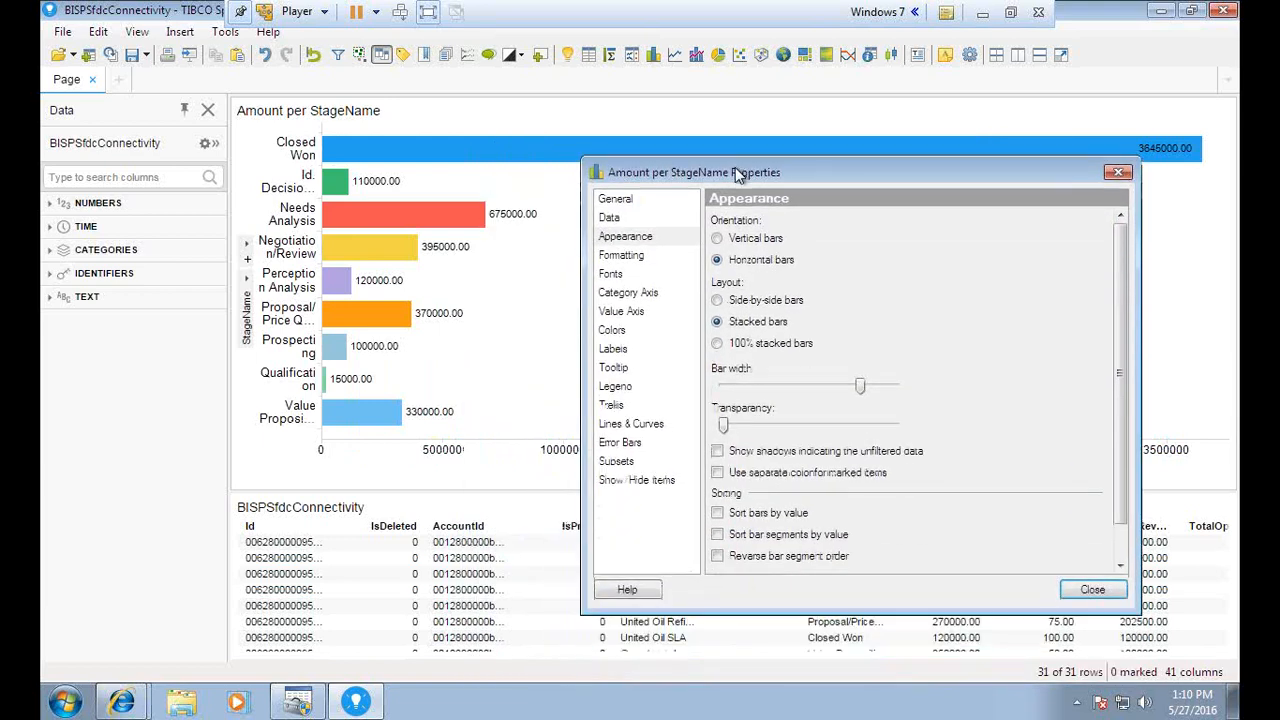
left_click(718, 239)
Keep stacked bars after trying side-by-side and 100% stacked, and narrow the bar width
left_click(734, 301)
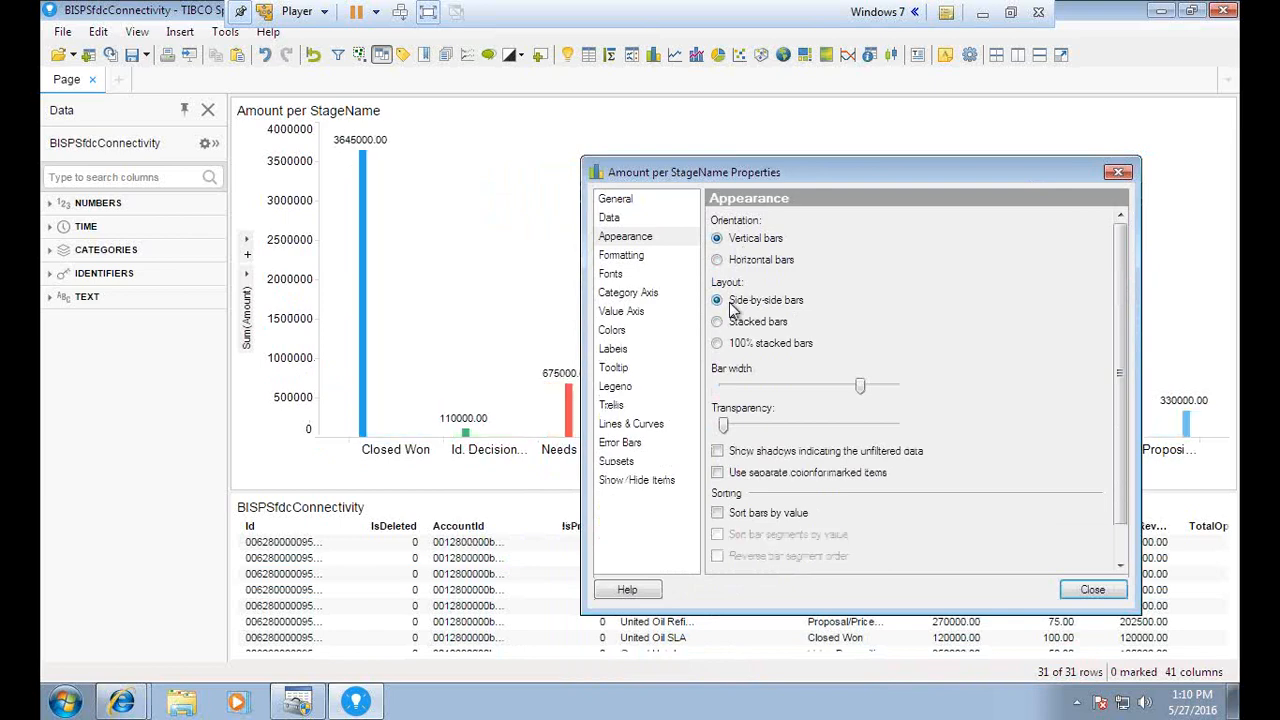
mouse_move(728, 178)
left_mouse_down()
mouse_move(871, 543)
mouse_move(739, 377)
mouse_move(724, 197)
left_mouse_up()
left_click(712, 342)
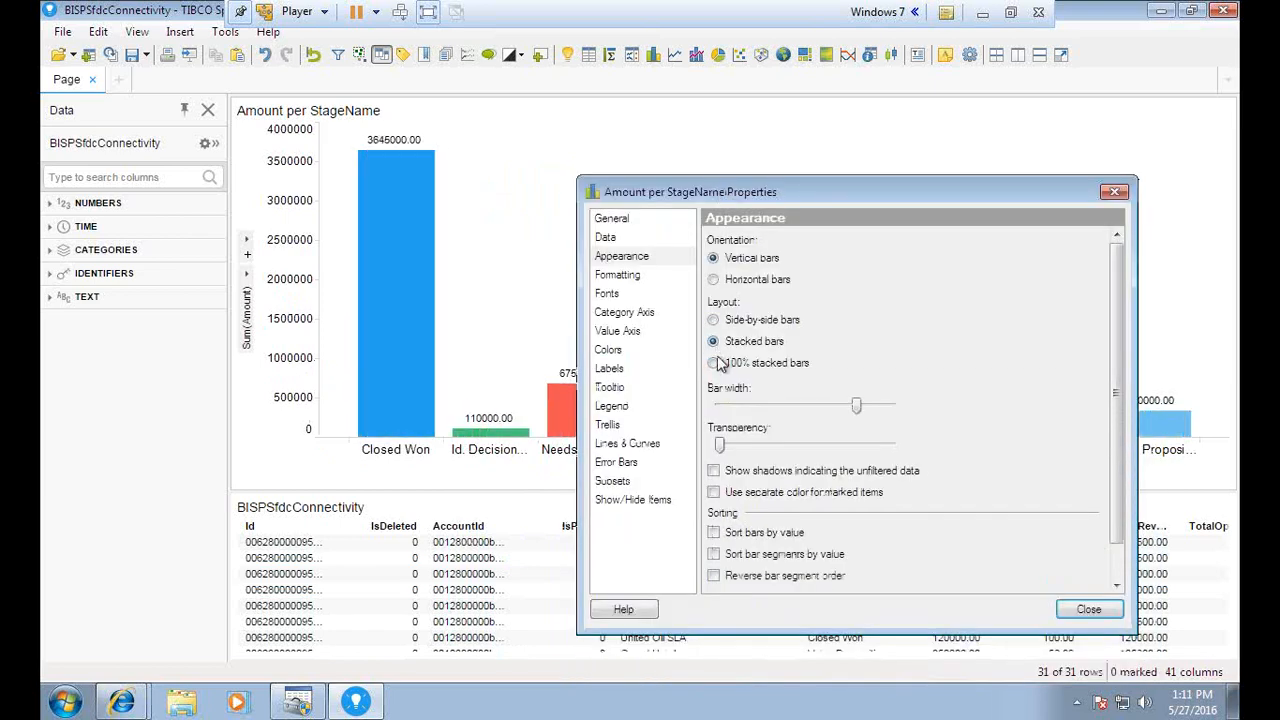
left_click(713, 362)
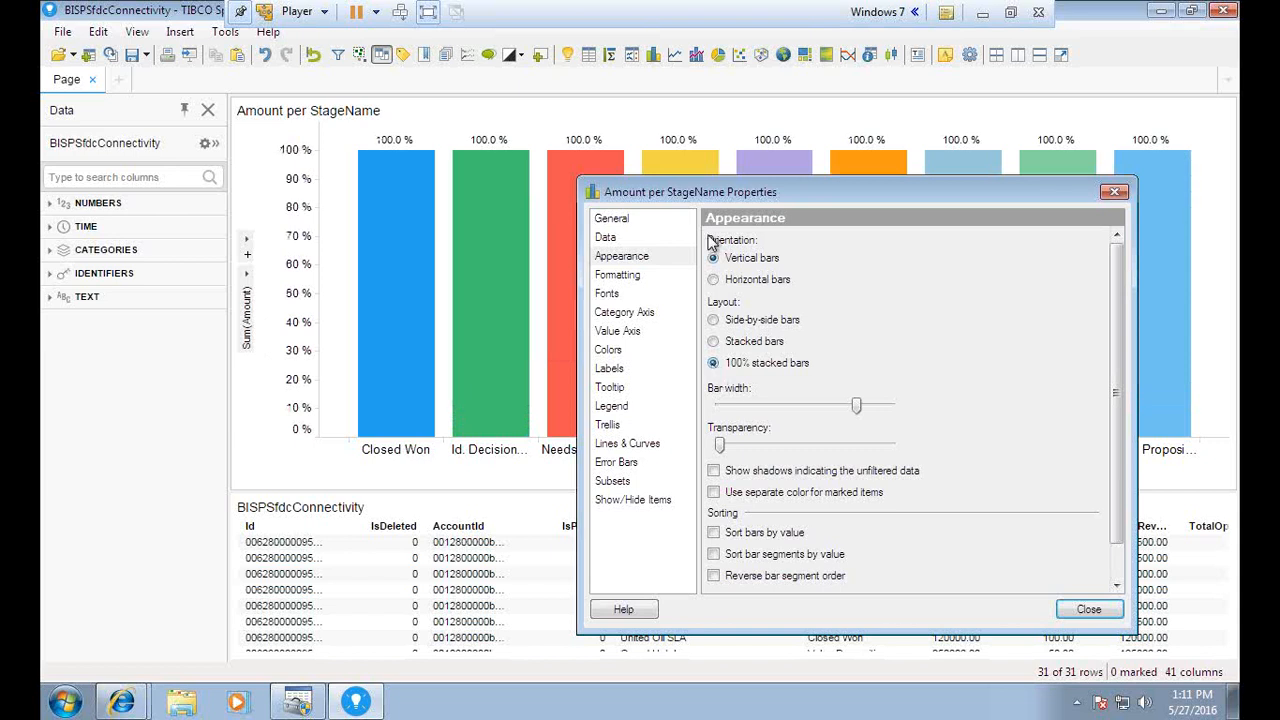
left_click(713, 341)
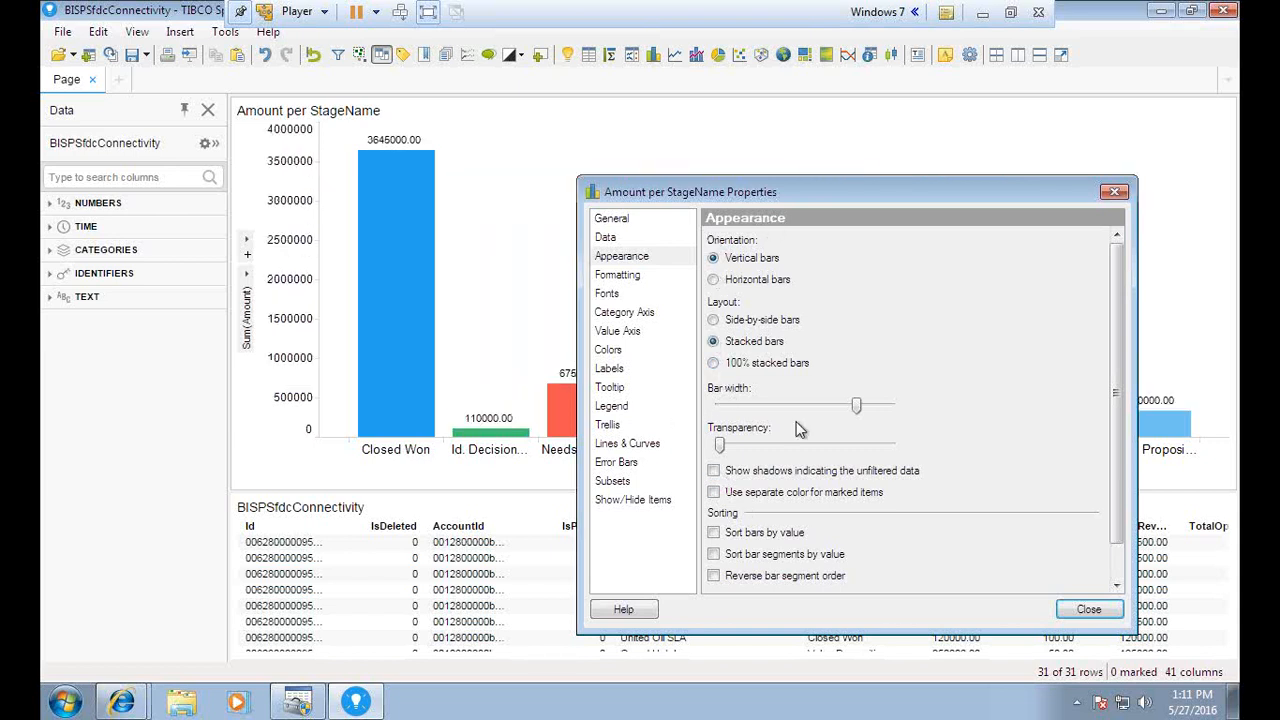
mouse_move(856, 405)
left_mouse_down()
mouse_move(830, 410)
mouse_move(894, 410)
mouse_move(777, 413)
mouse_move(842, 415)
left_mouse_up()
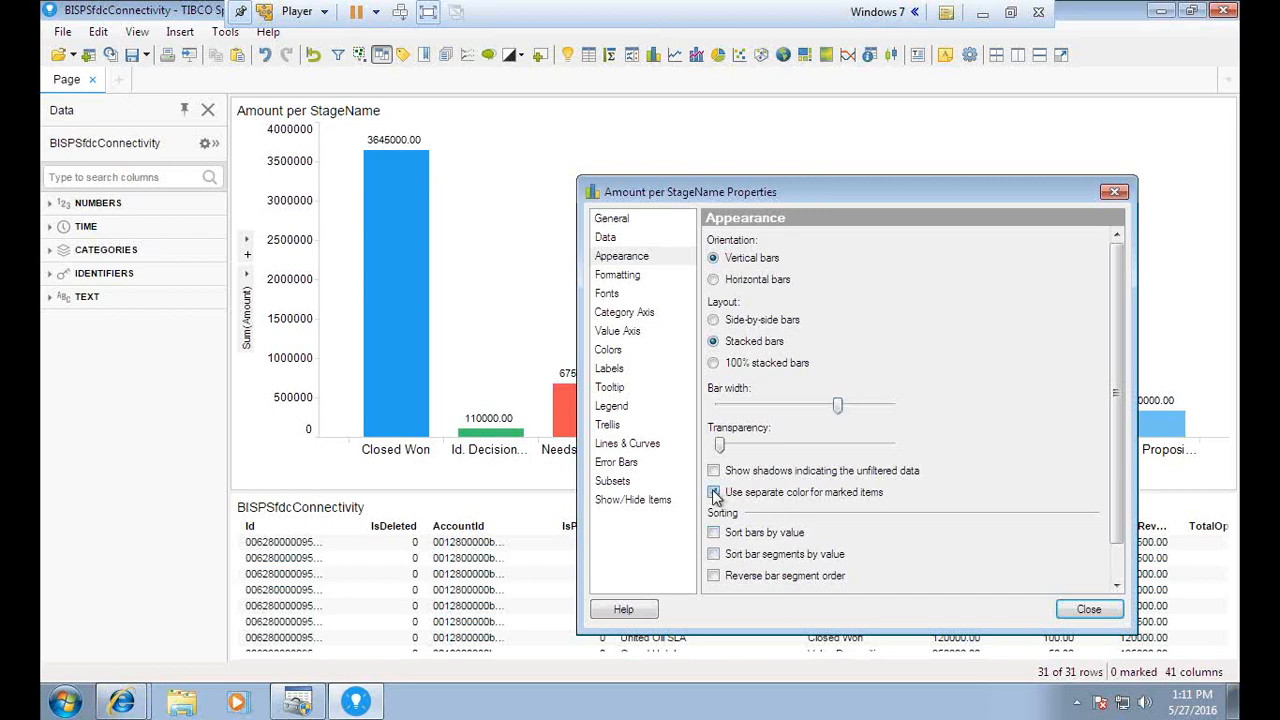
Turn on shadows indicating the unfiltered data
left_click_drag(856, 197, 802, 201)
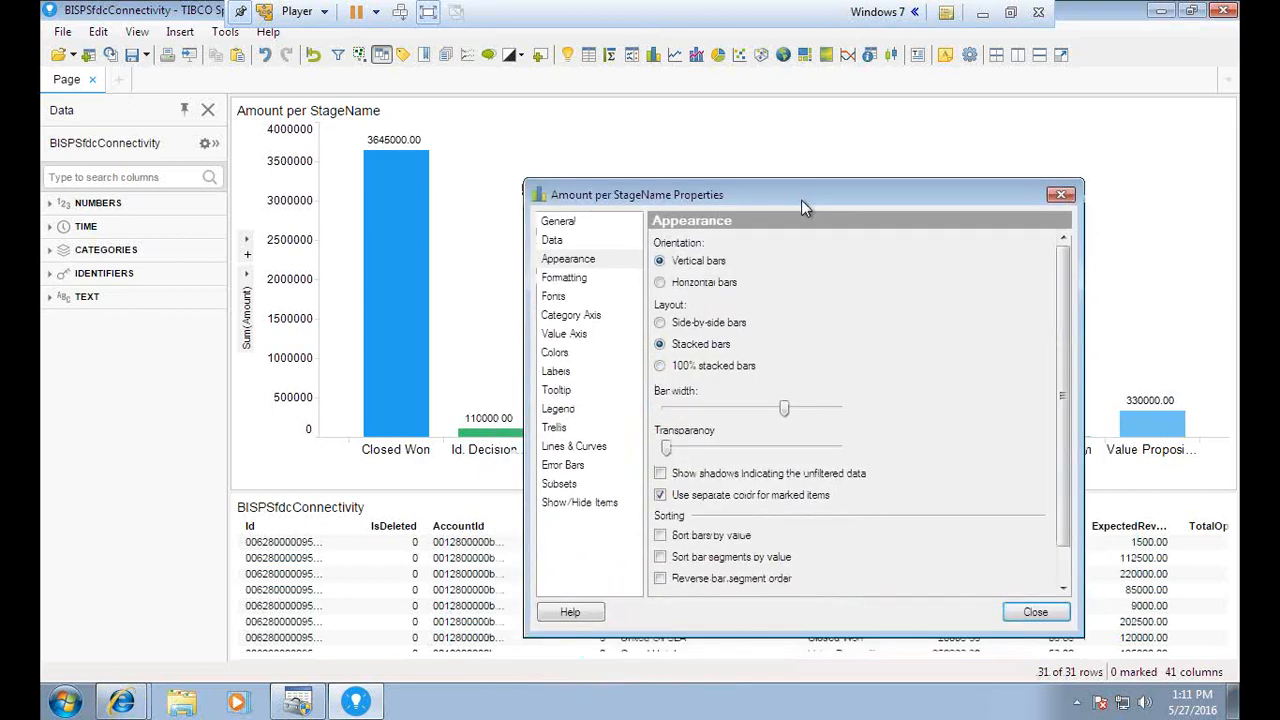
left_click(664, 475)
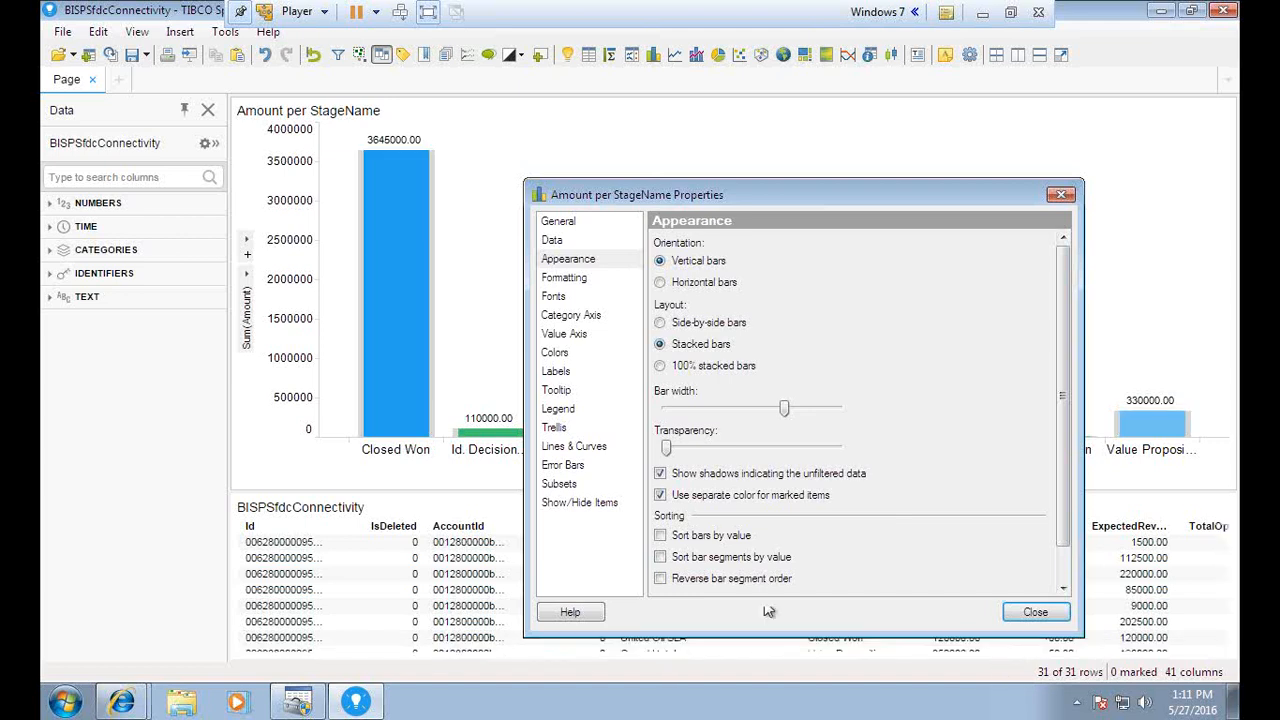
scroll(750, 565, "down", 1)
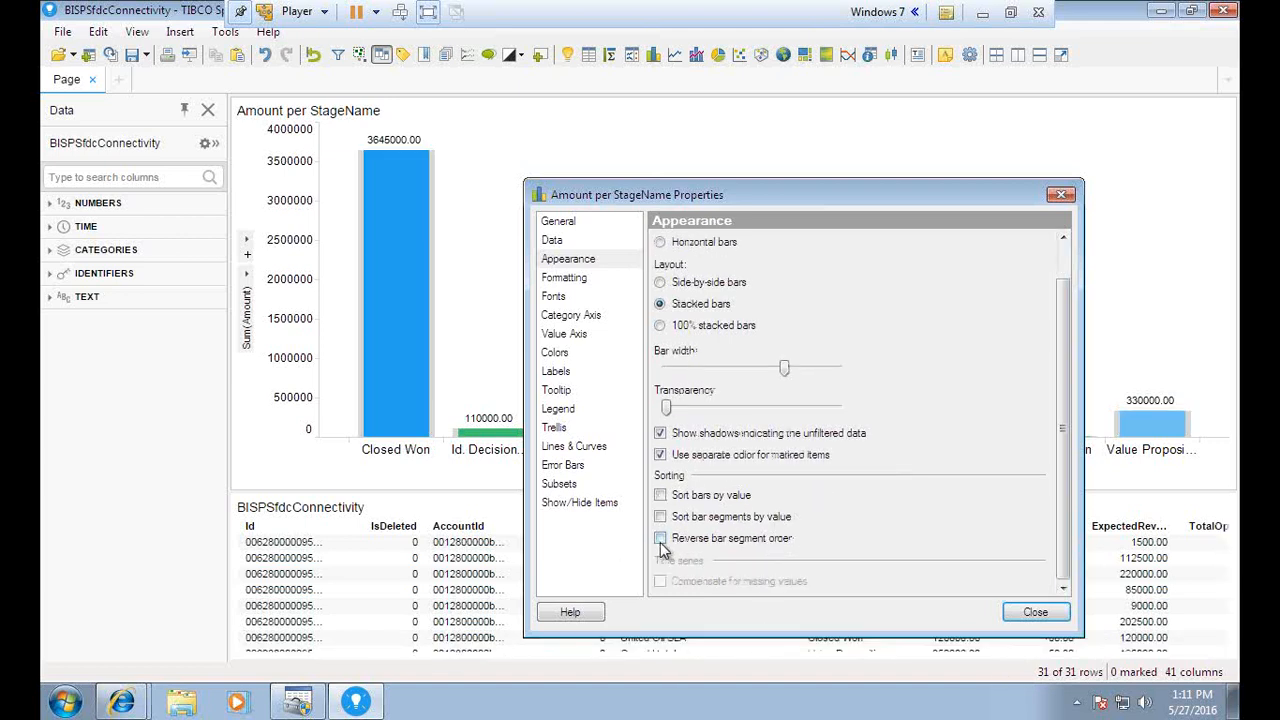
Sort the bars by value, leave segment order unreversed, and close the Properties dialog
left_click(660, 539)
left_click(660, 539)
left_click(665, 495)
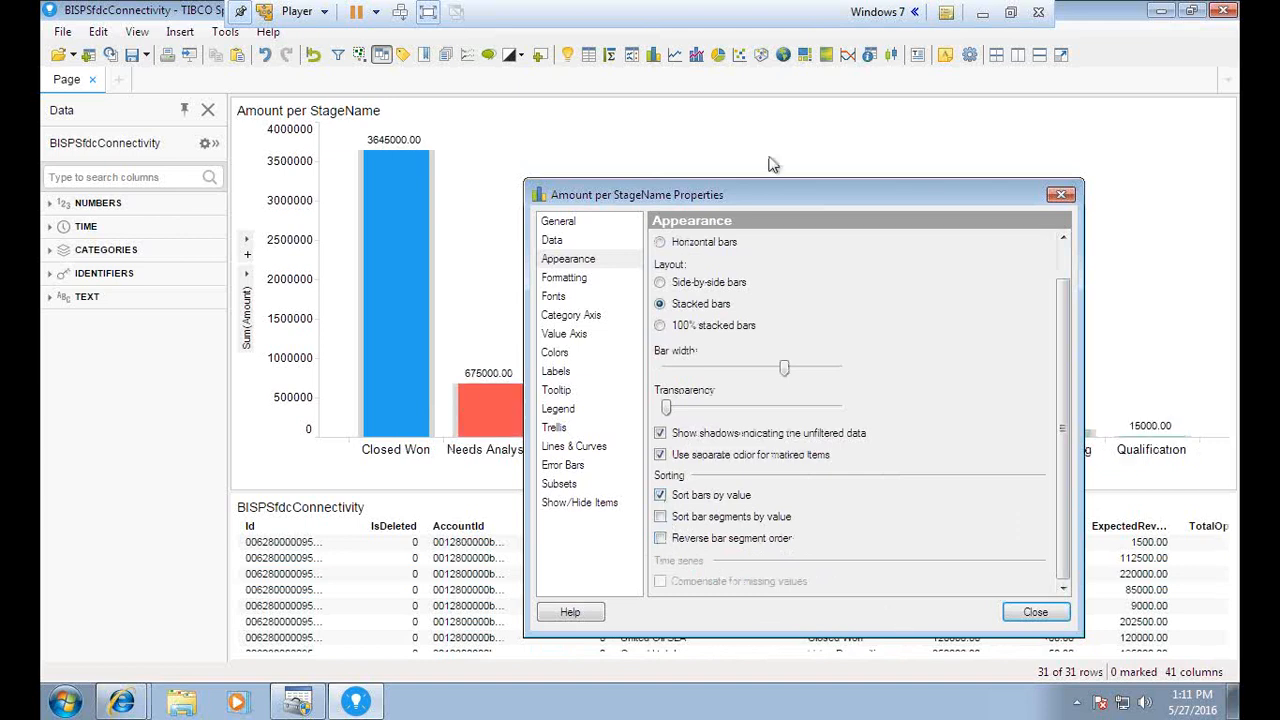
left_click_drag(734, 198, 677, 153)
left_click(979, 567)
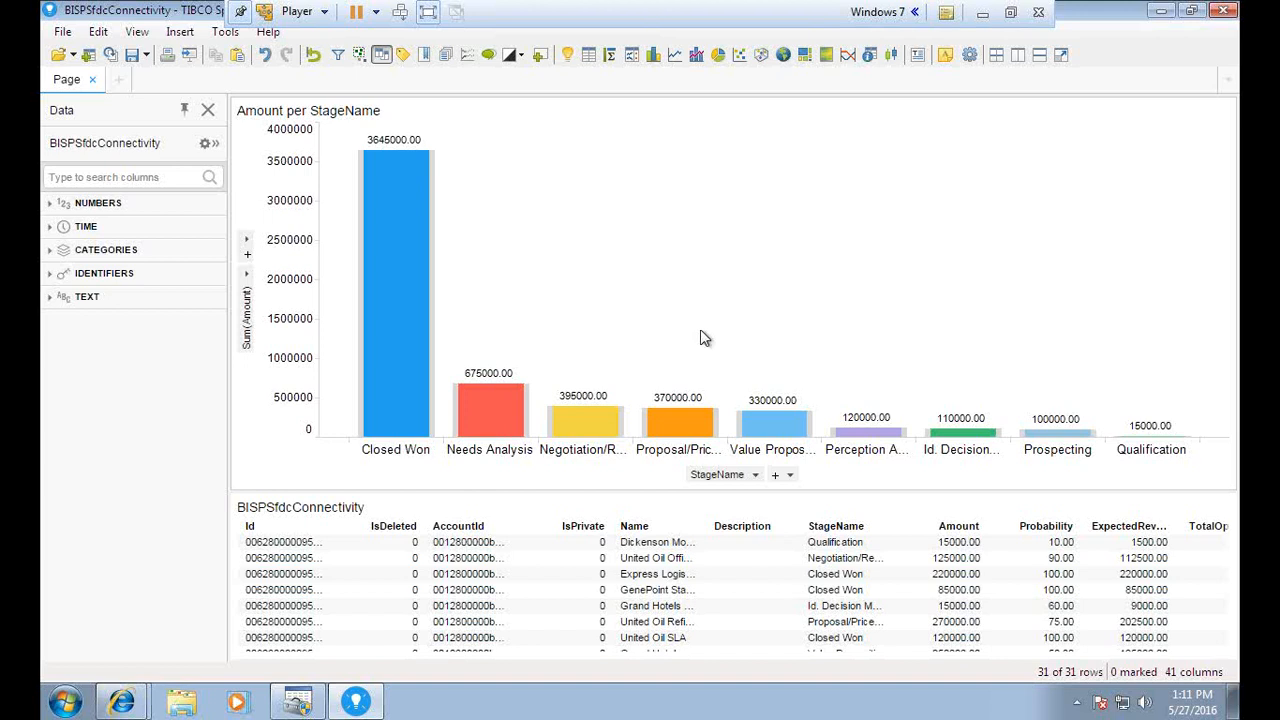
left_click(1010, 12)
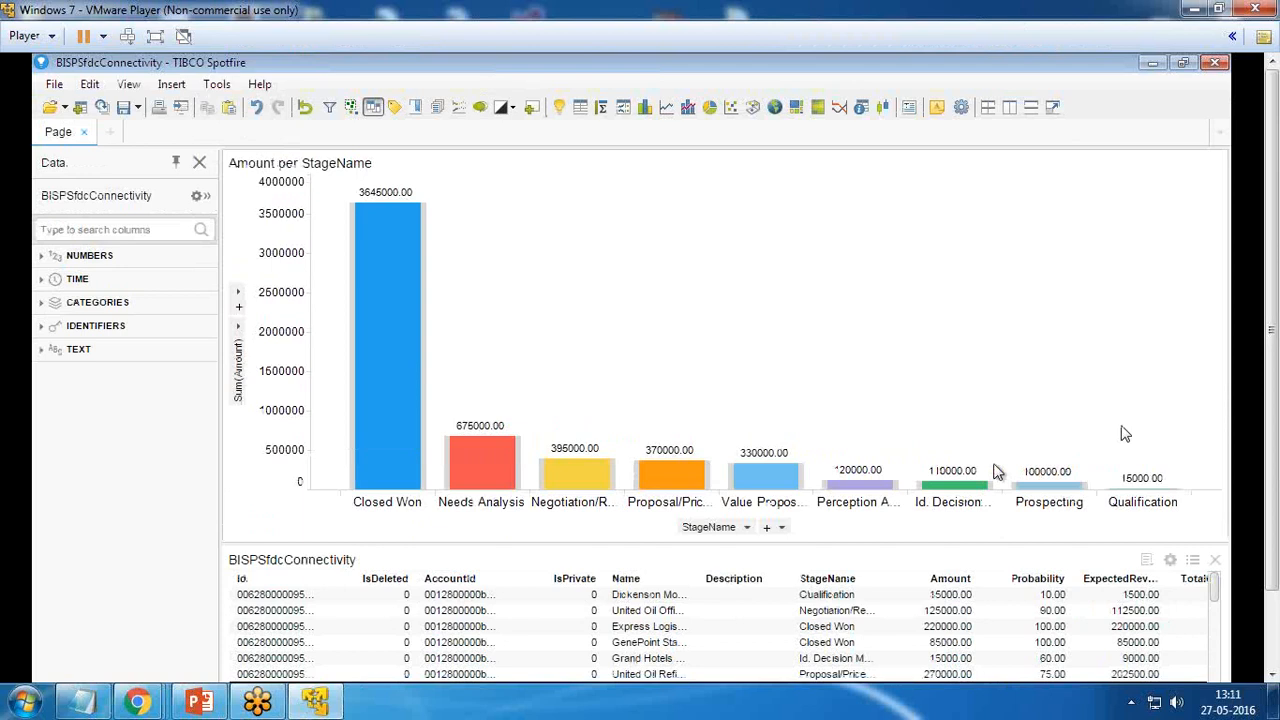
left_click(155, 36)
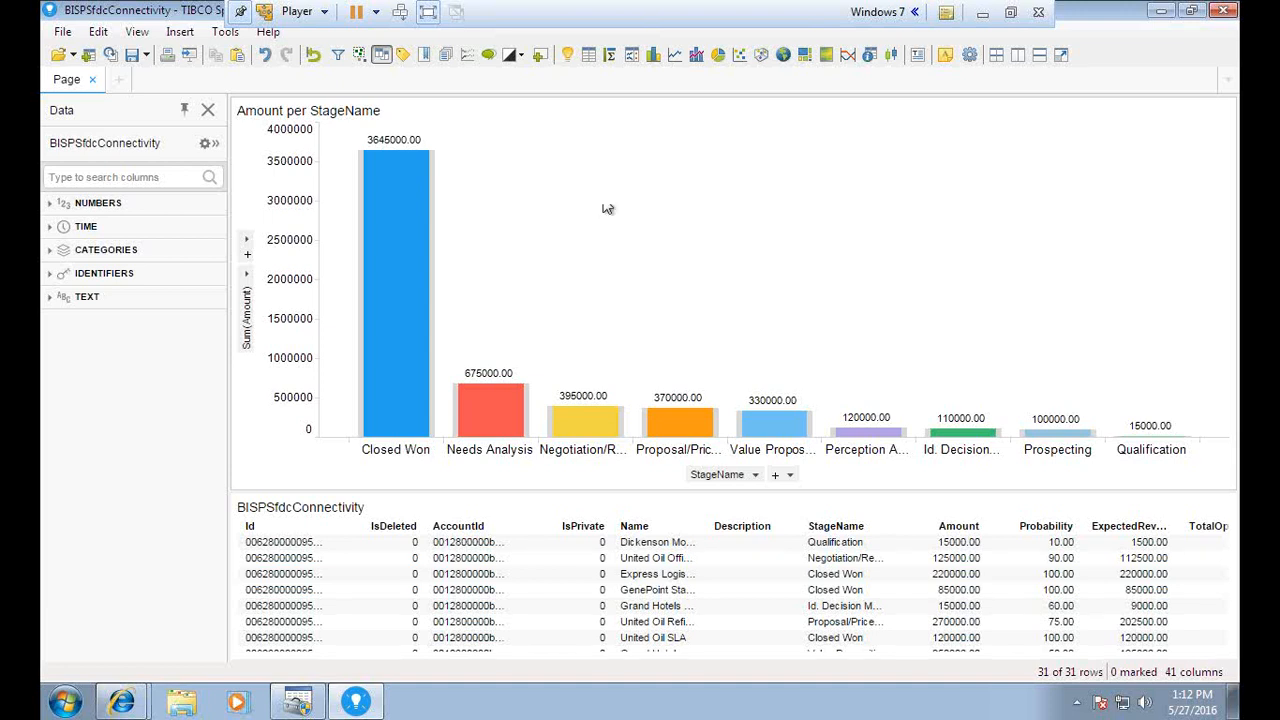
Add a Sum(Amount) pie chart and colour it by IsWon instead of IsClosed
left_click(718, 55)
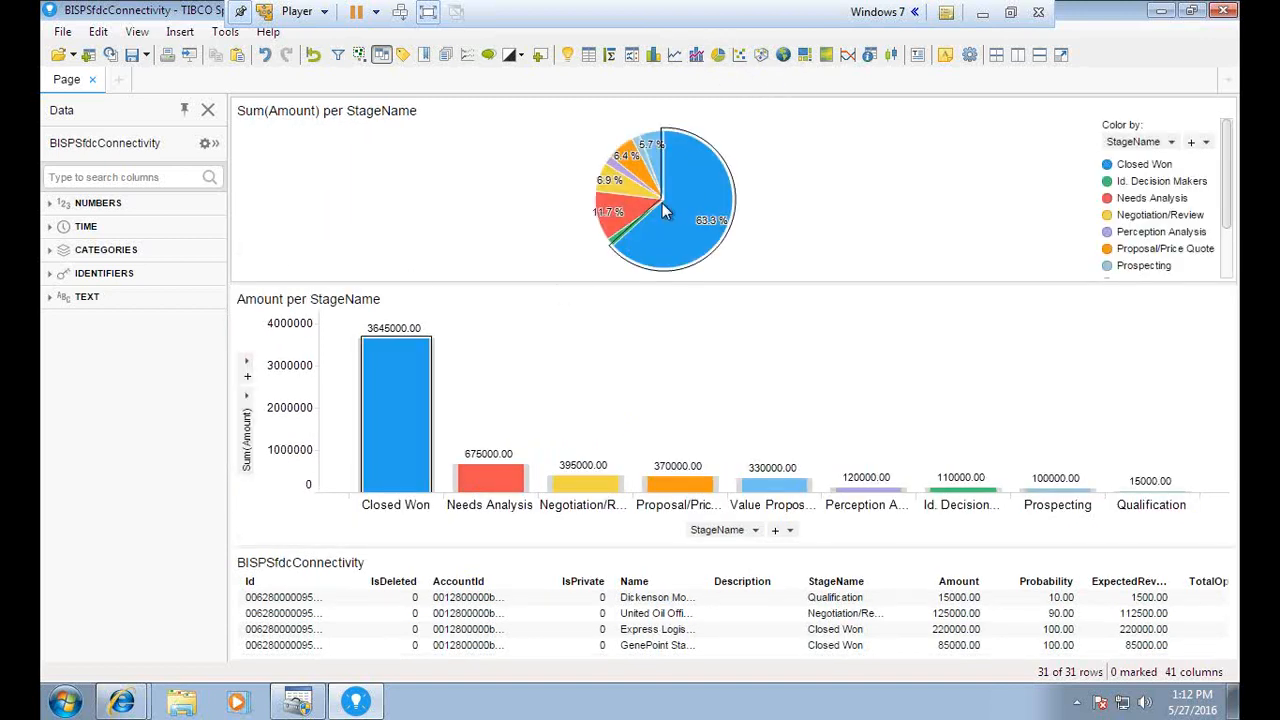
left_click(1174, 141)
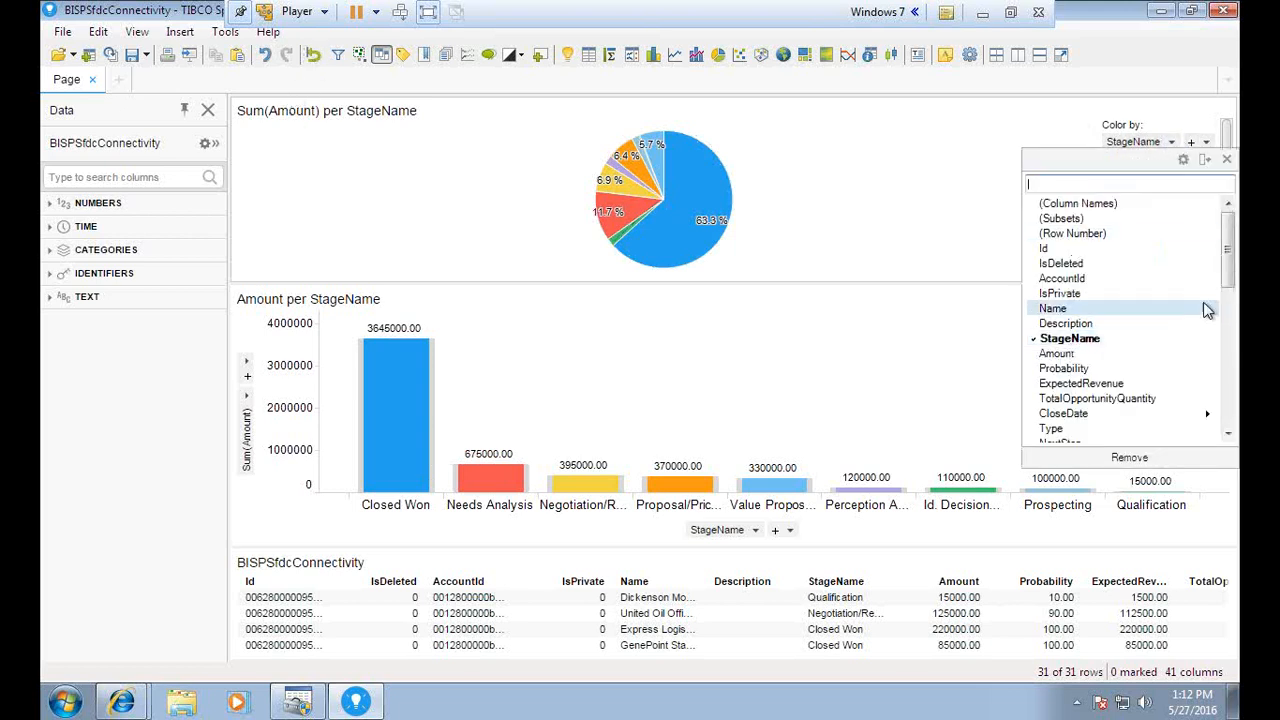
left_click_drag(1230, 268, 1232, 311)
left_click(1058, 353)
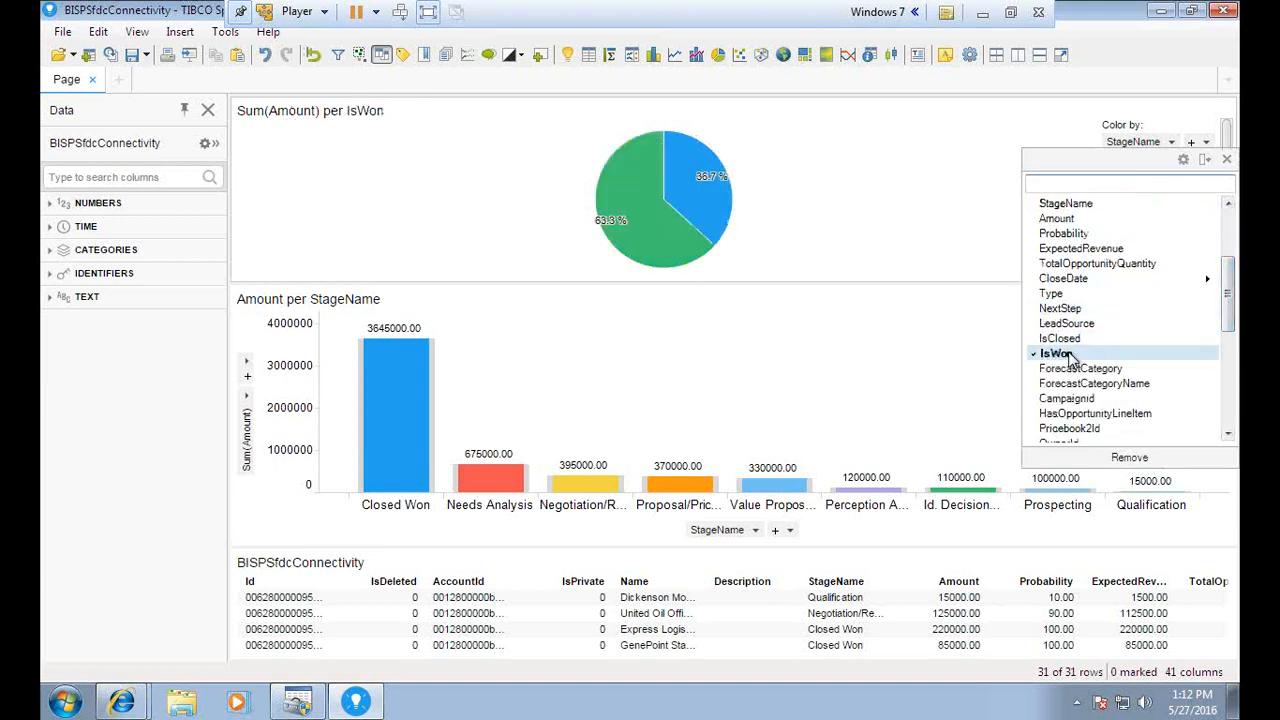
left_click(1062, 339)
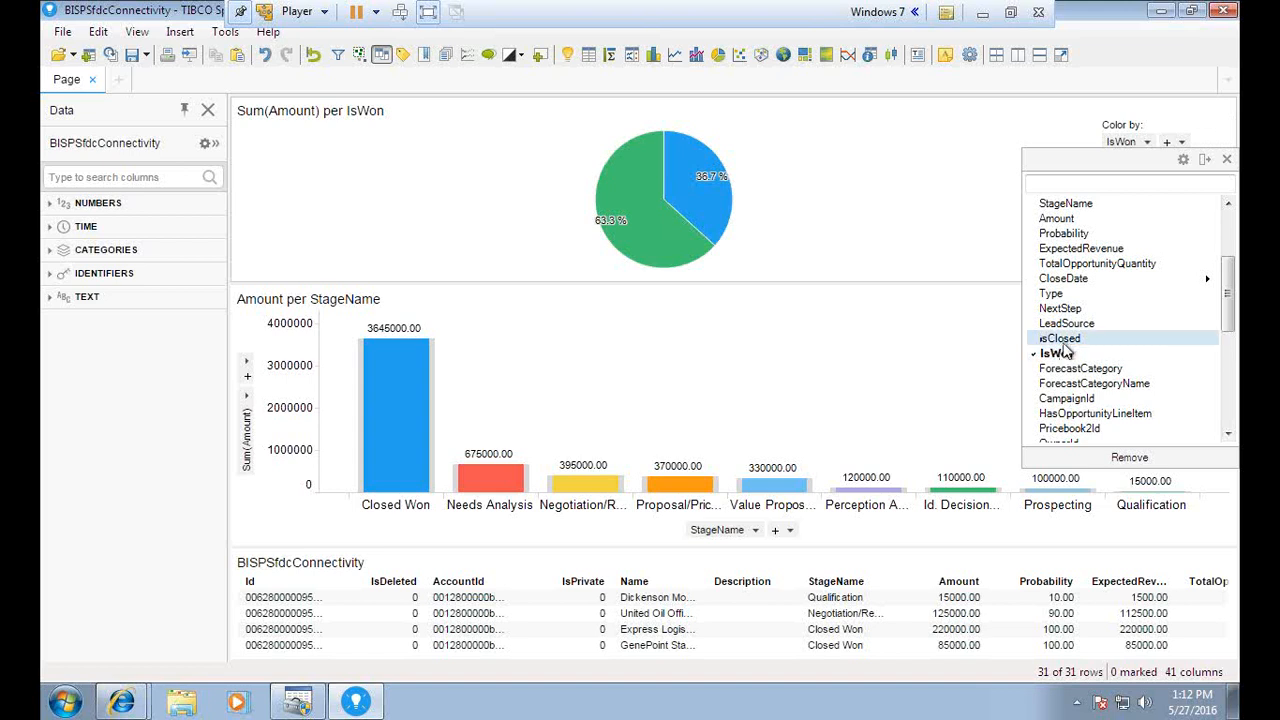
left_click(1058, 353)
left_click(1062, 339)
left_click(1060, 354)
left_click(1062, 339)
left_click(1066, 354)
left_click(1226, 159)
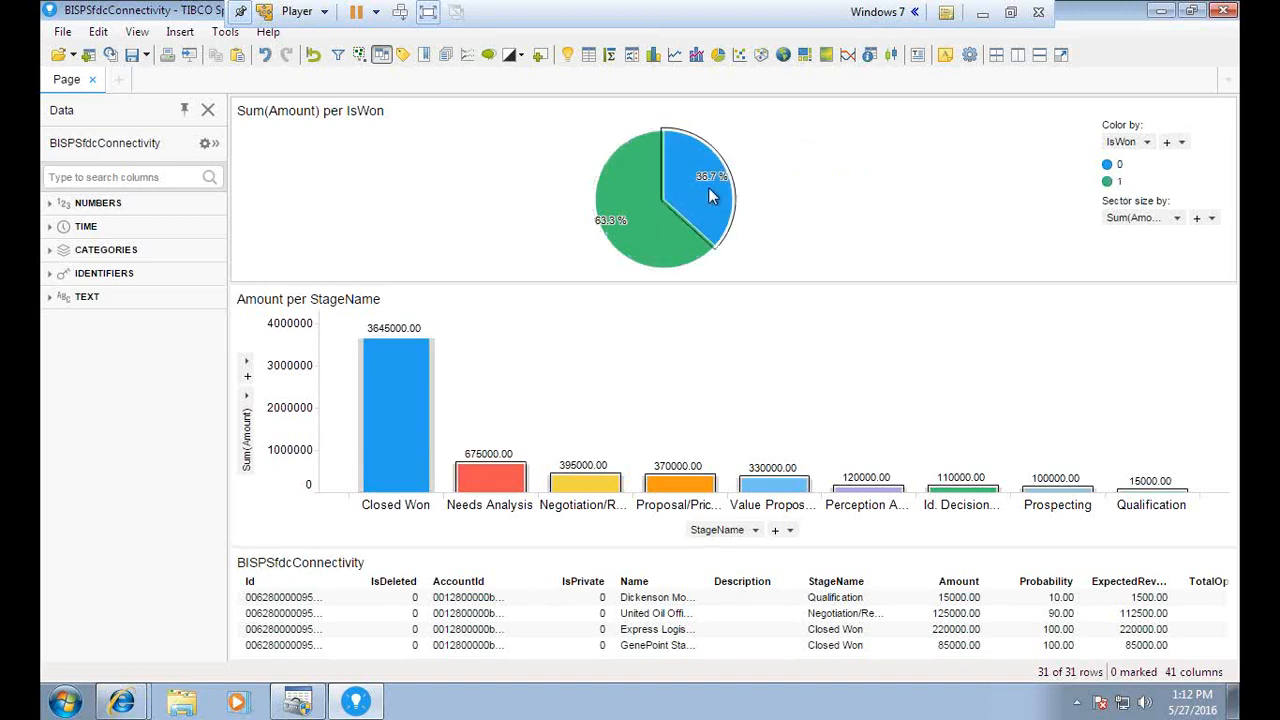
mouse_move(710, 196)
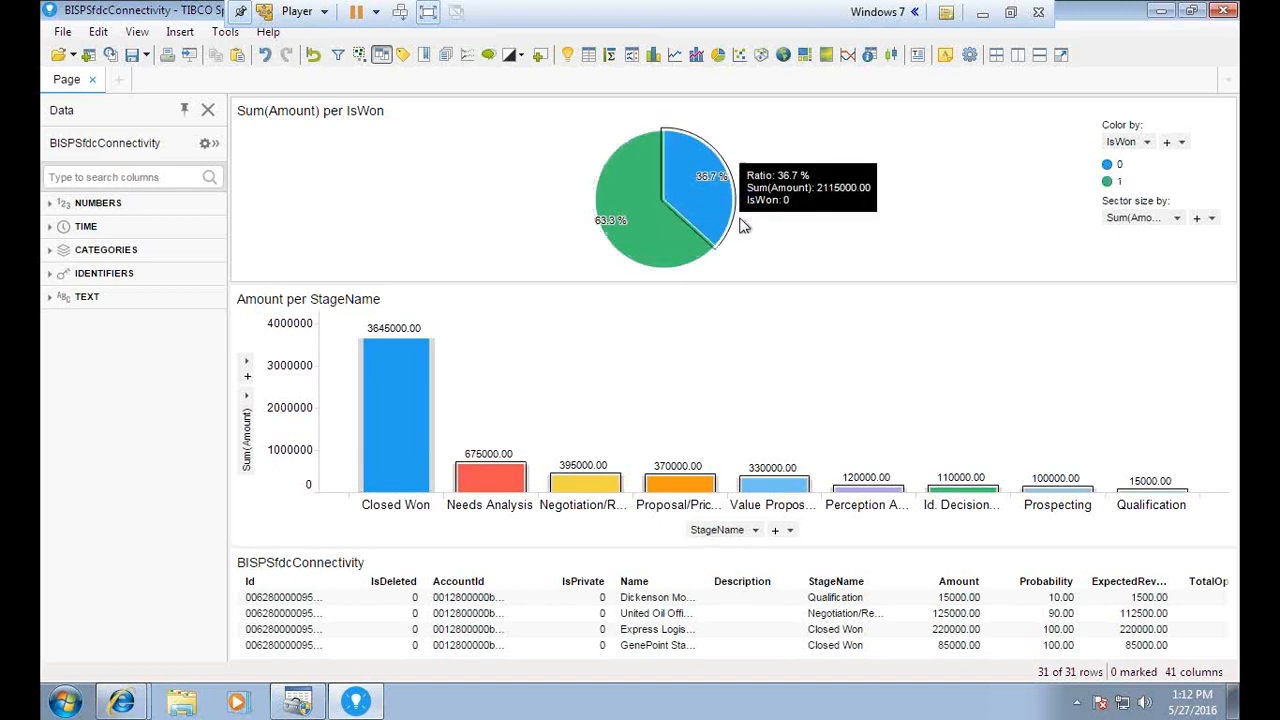
Recolour the pie by StageName, then delete the pie chart from the page
left_click(1145, 142)
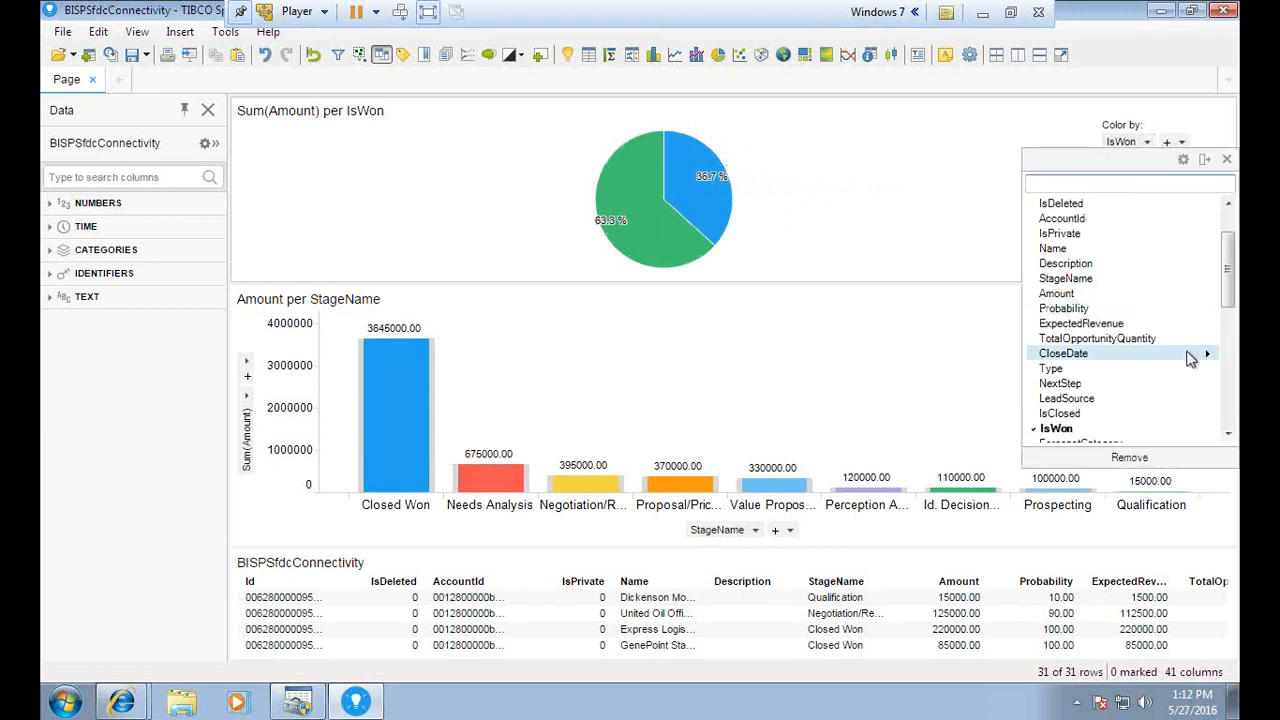
left_click_drag(1228, 275, 1205, 297)
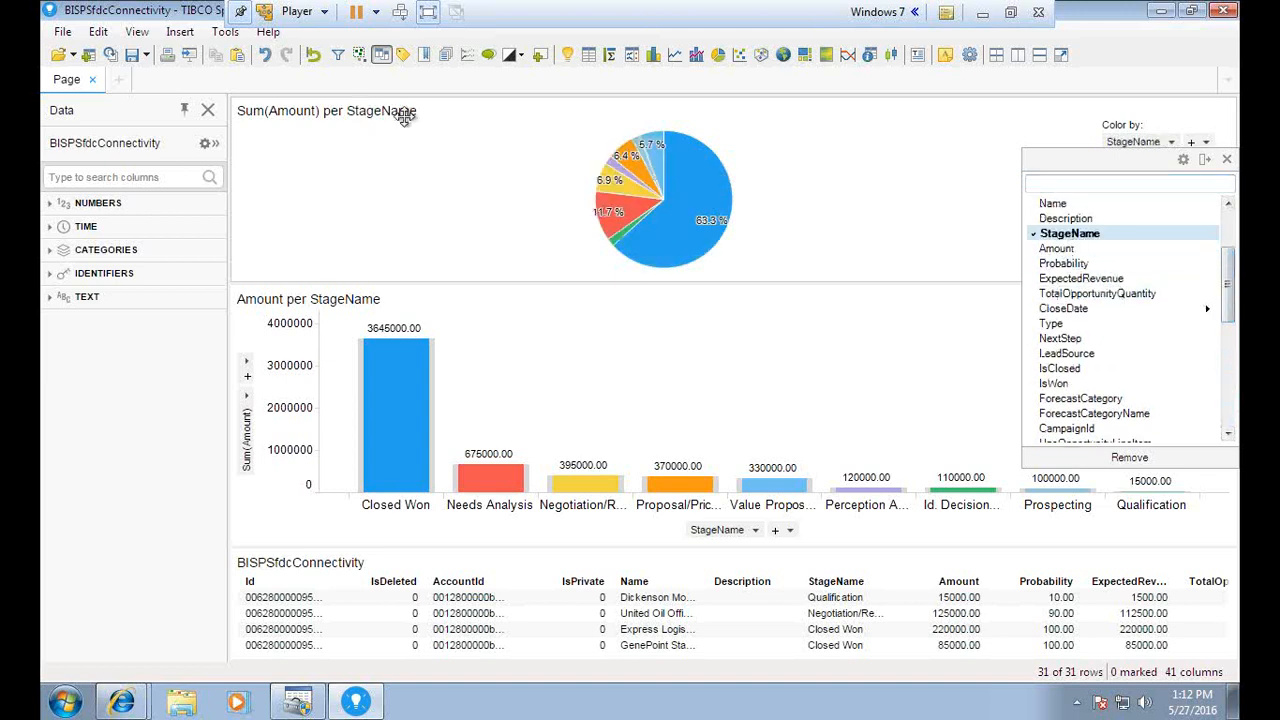
left_click(1206, 160)
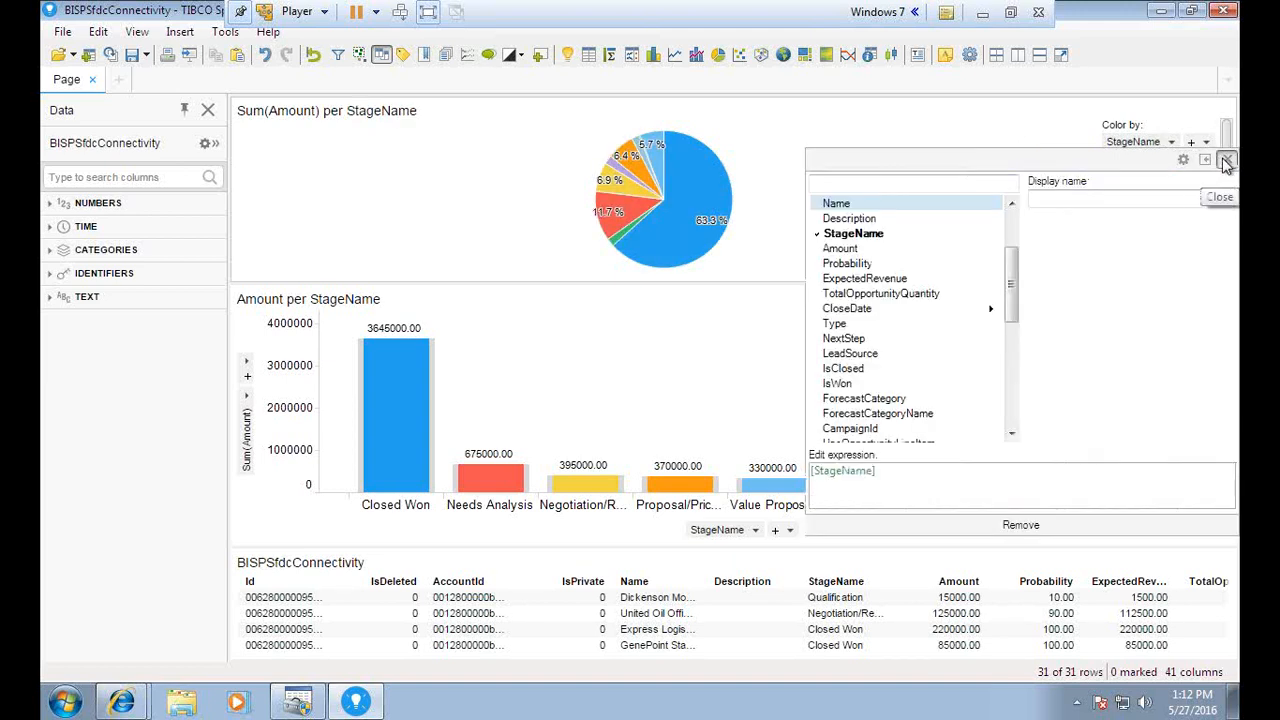
left_click(1224, 161)
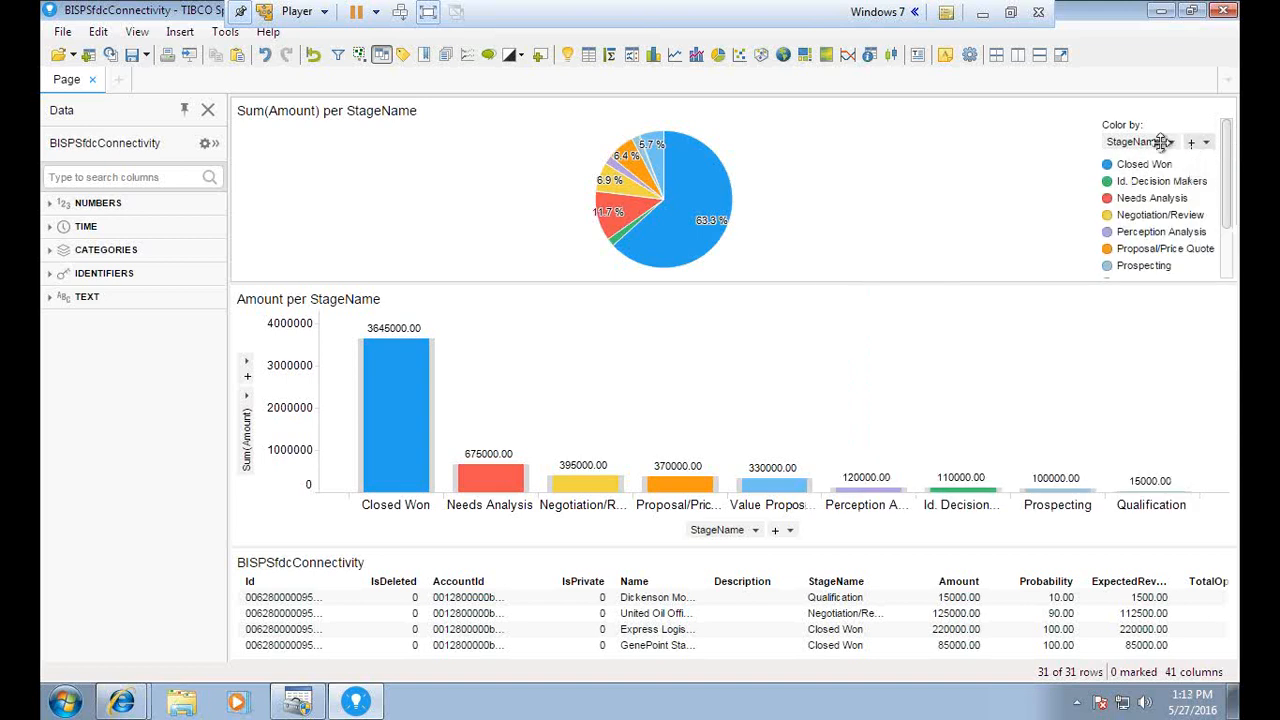
left_click(1191, 143)
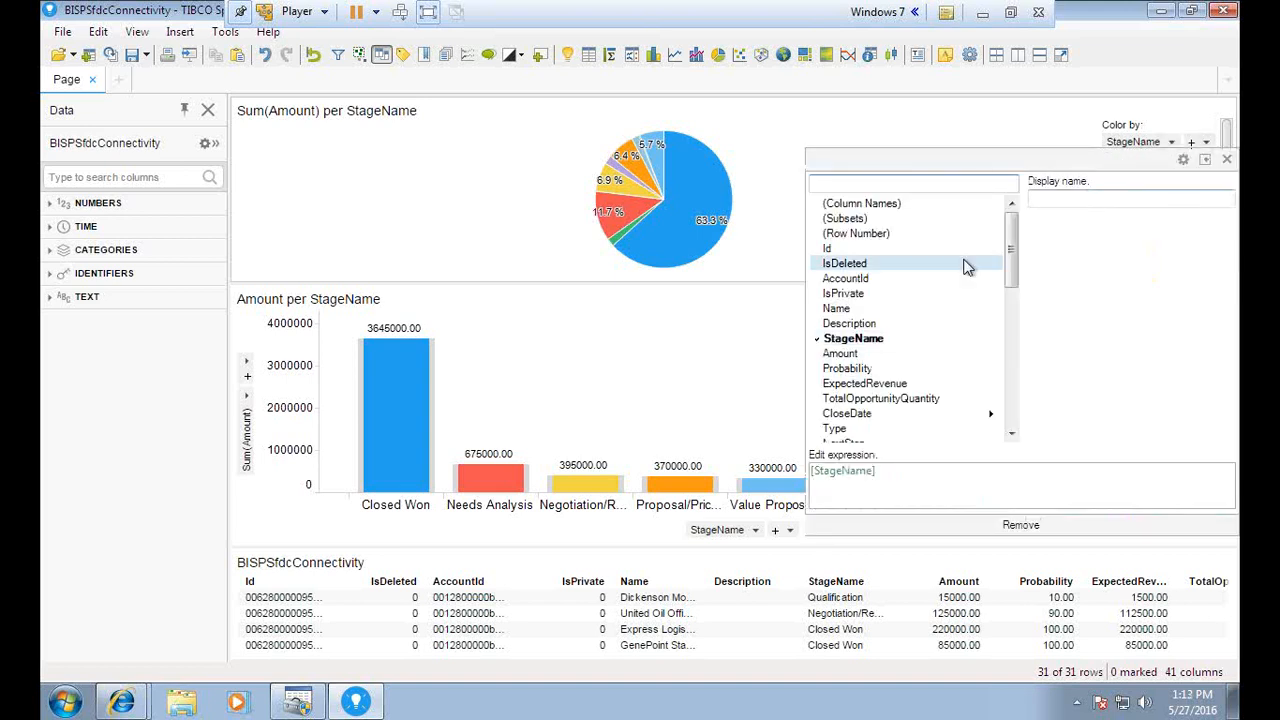
left_click(1224, 161)
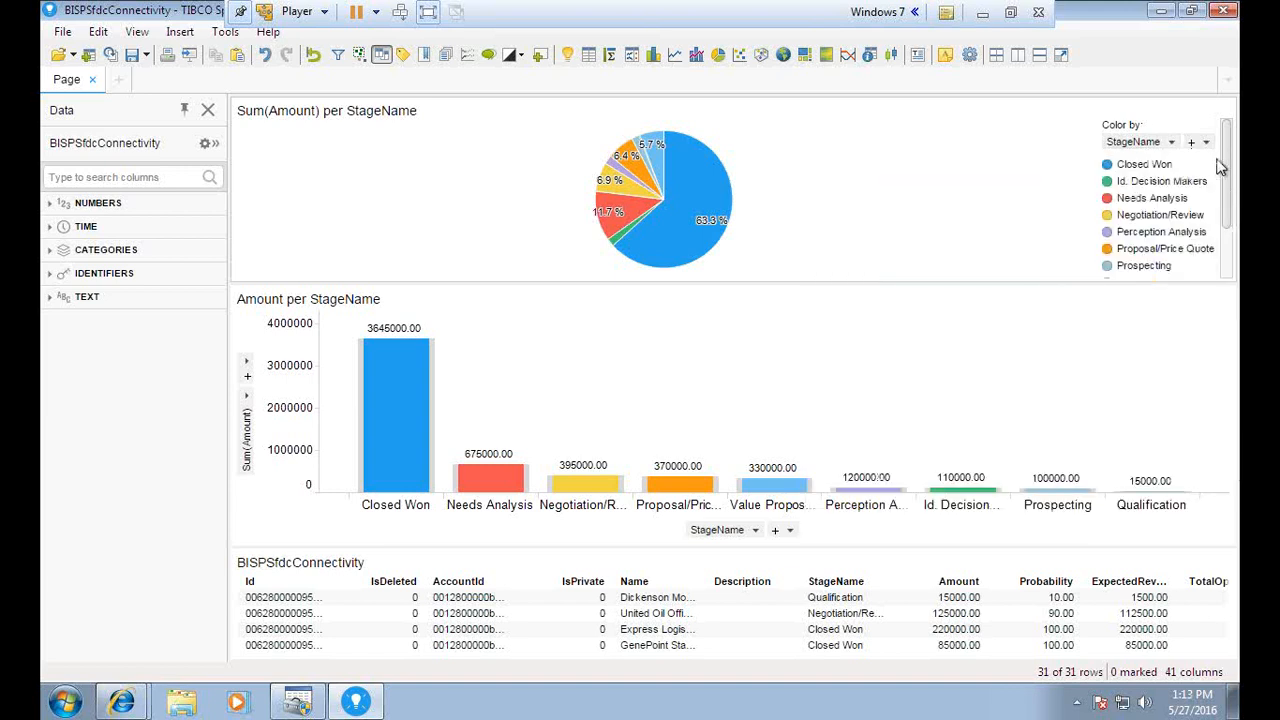
left_click(1225, 112)
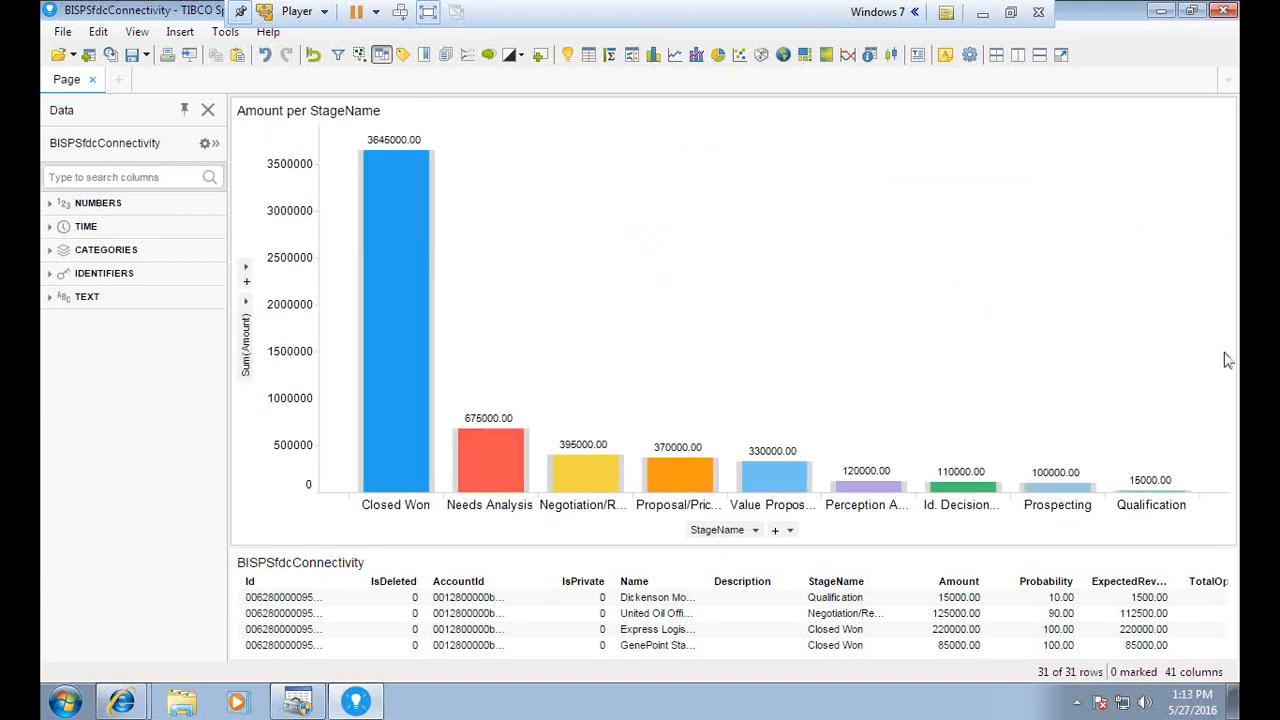
left_click(1011, 15)
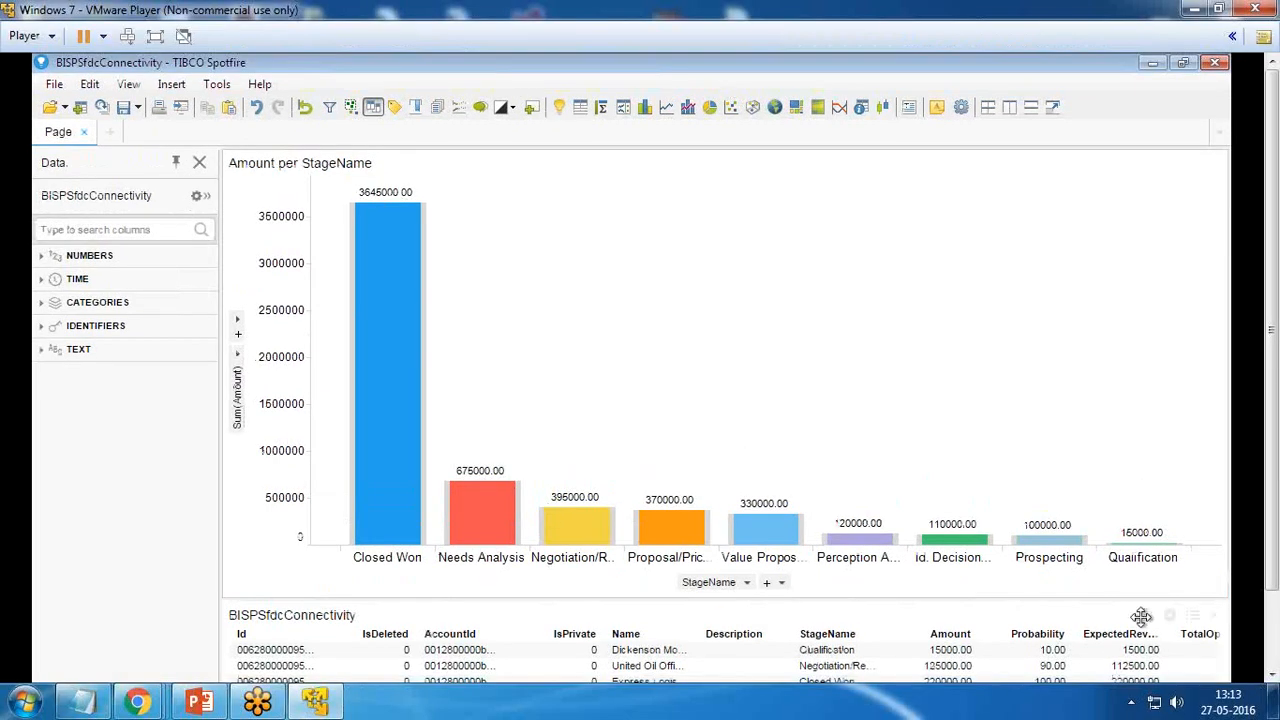